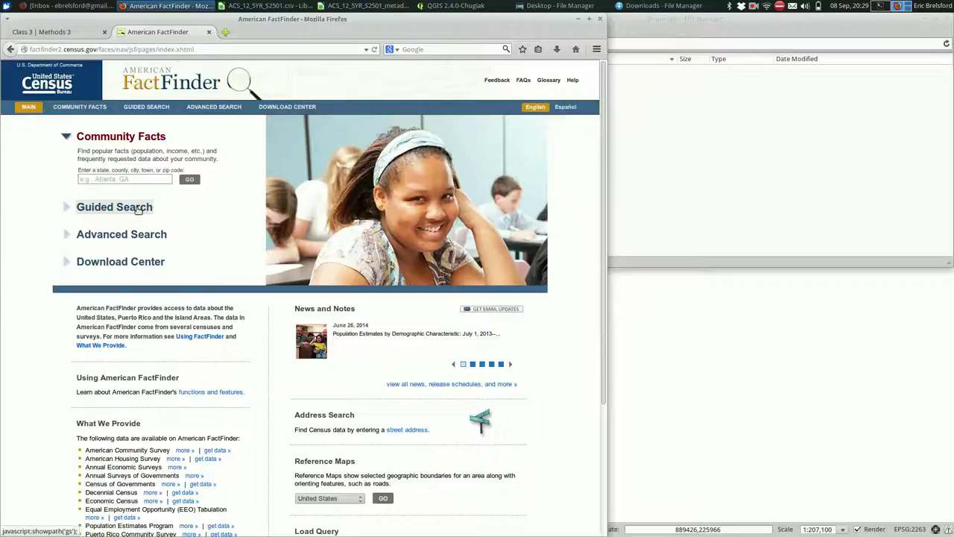
- Abandon the old New York household-size guided search and return to the FactFinder main page
click(138, 209)
click(198, 201)
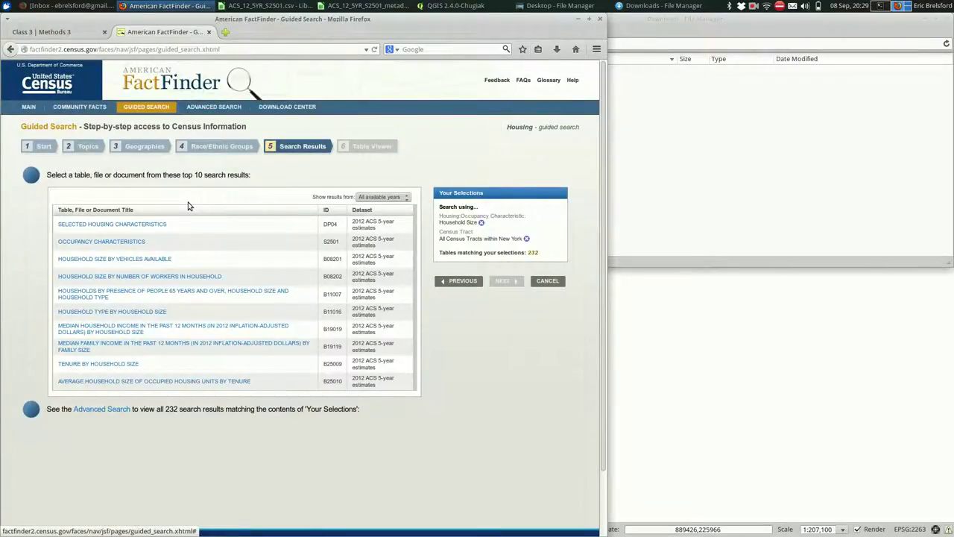
click(557, 282)
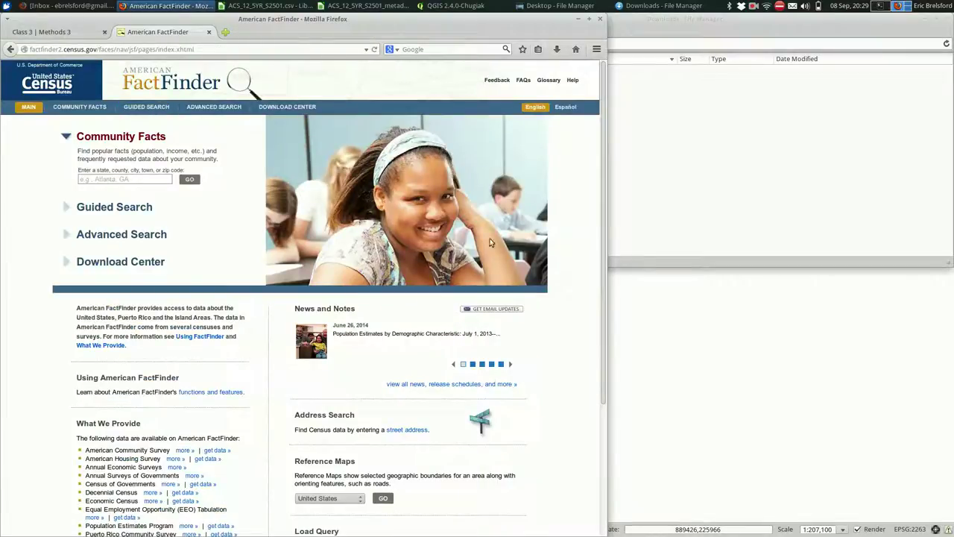
- Start a new step-by-step guided search on housing topics
click(101, 207)
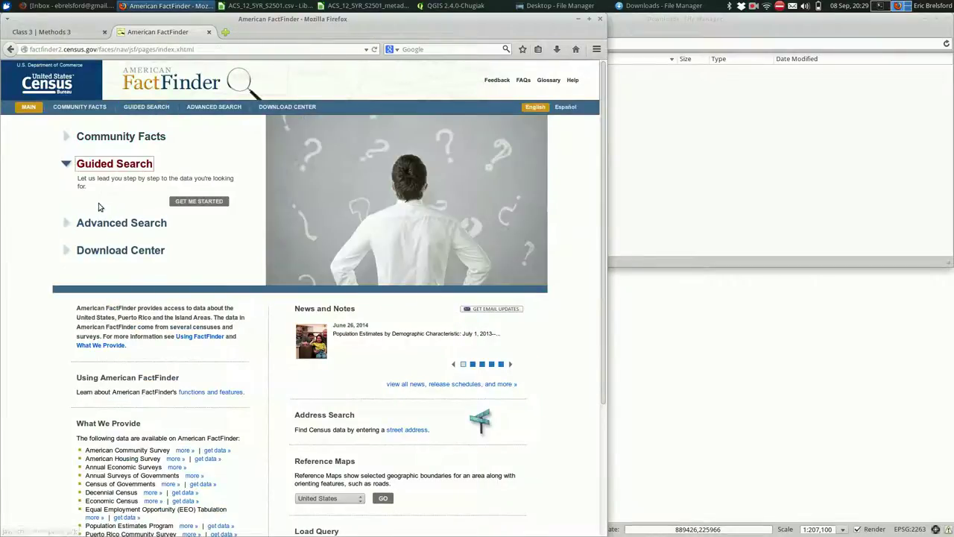
click(214, 201)
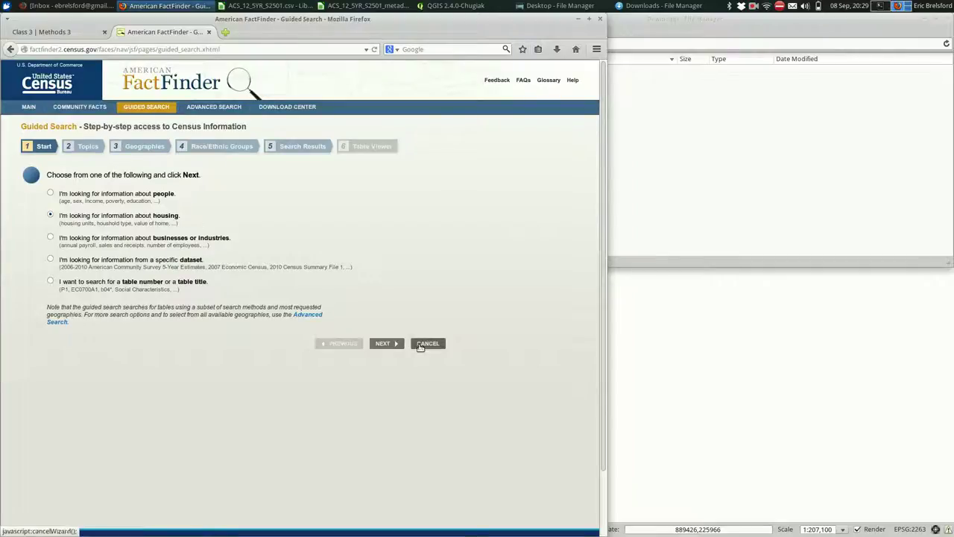
click(382, 343)
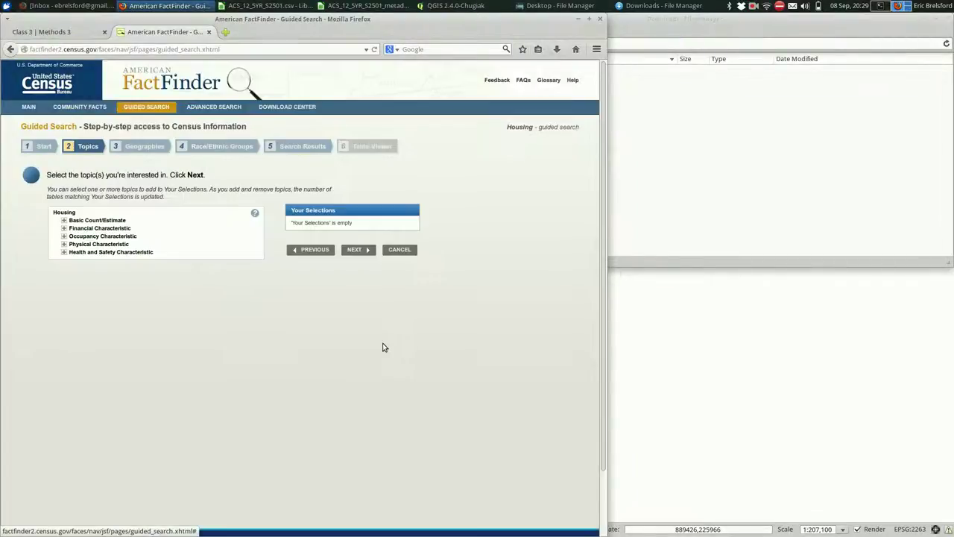
- Select Occupancy and Vacancy Status under Occupancy Characteristic as the topic
click(76, 237)
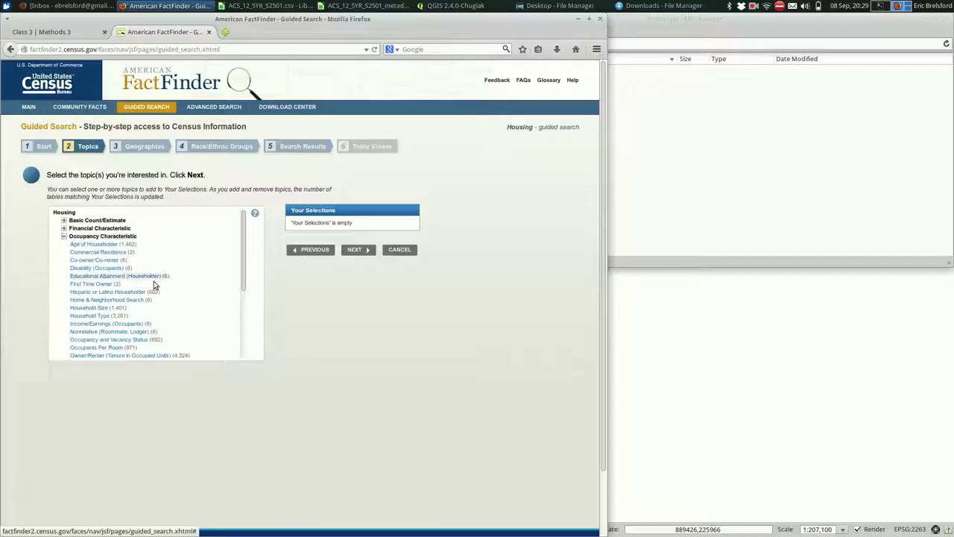
scroll(162, 287, down, 2)
scroll(162, 286, down, 2)
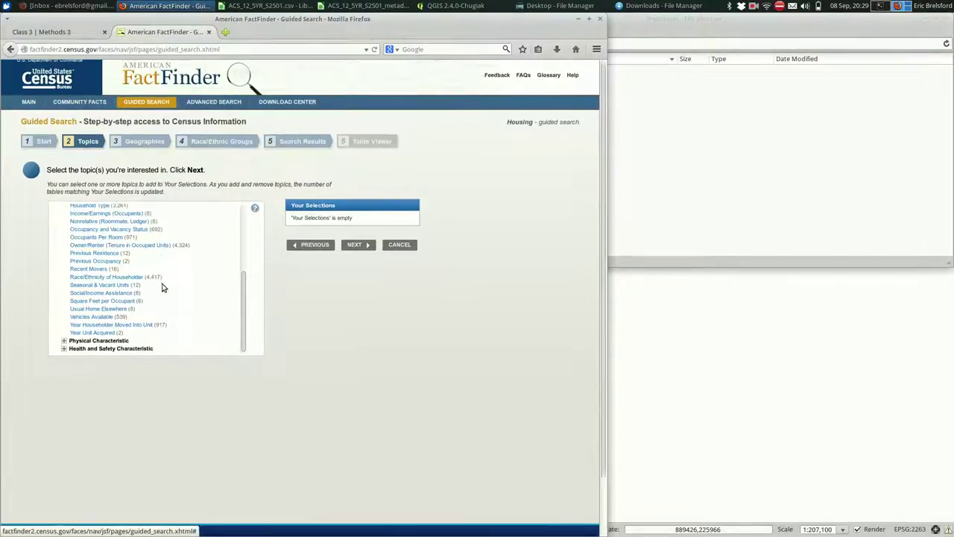
scroll(163, 287, down, 2)
scroll(163, 287, up, 2)
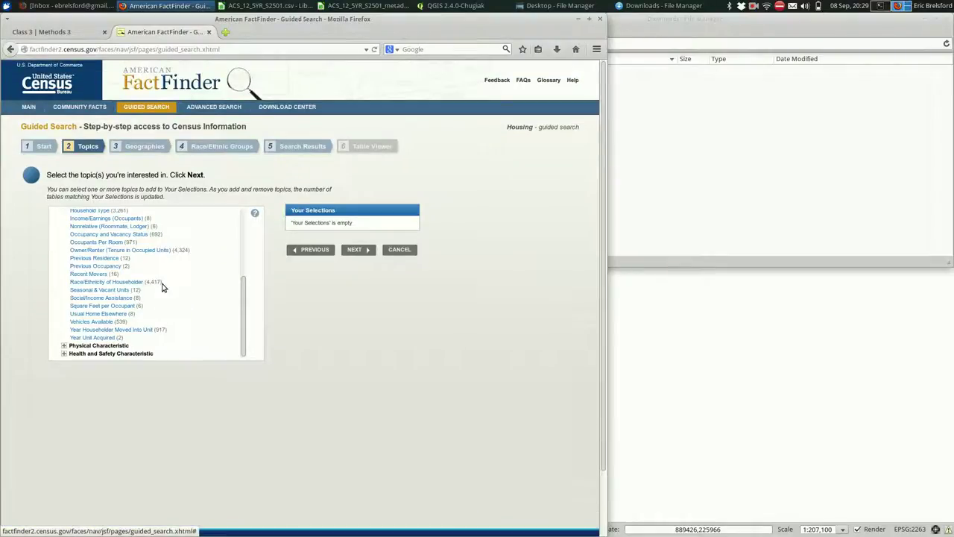
click(119, 233)
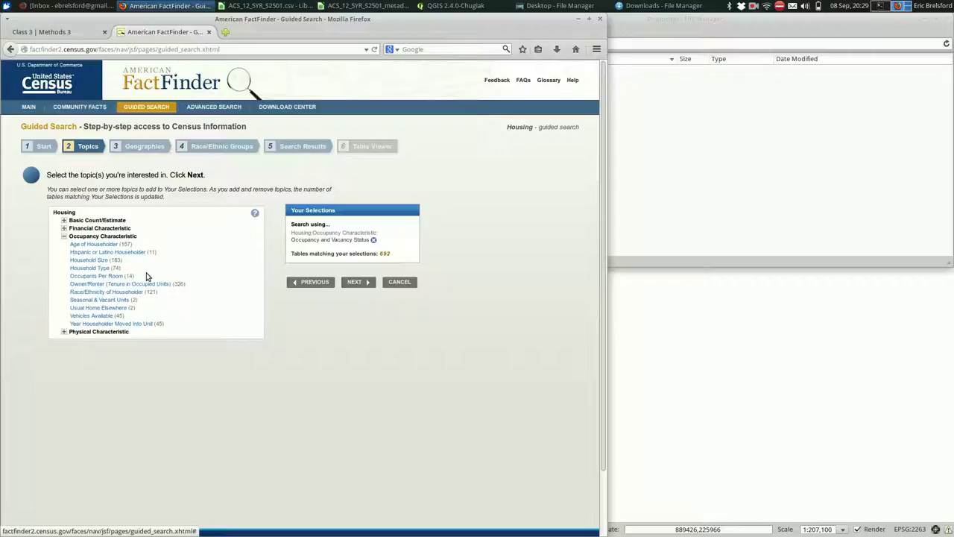
- Add All Census Tracts within New York (type Census Tract) as the geography, leaving 106 tables
click(357, 281)
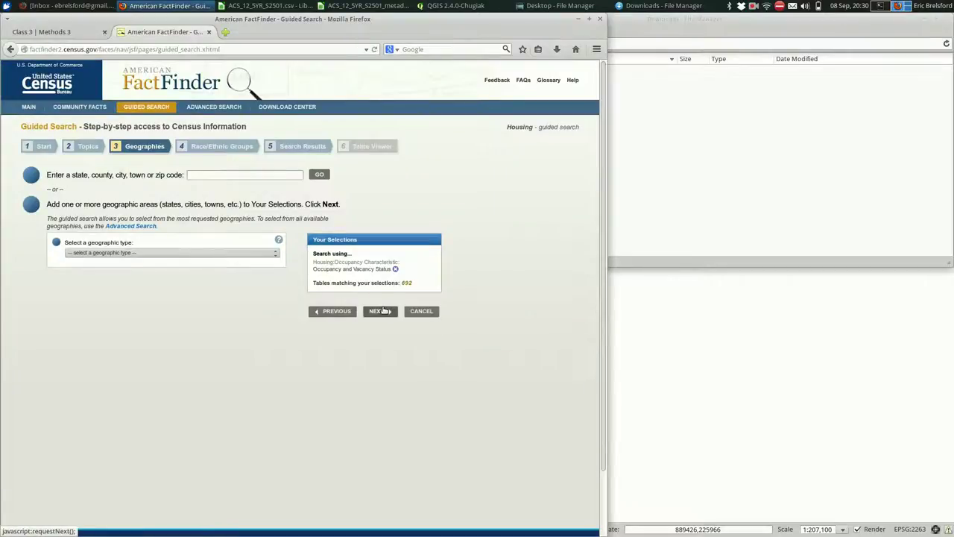
click(146, 254)
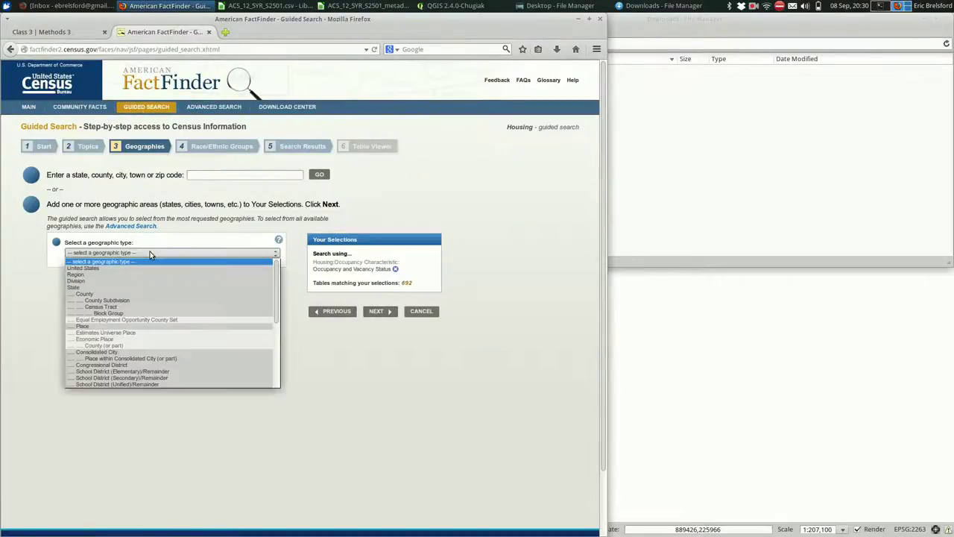
click(148, 309)
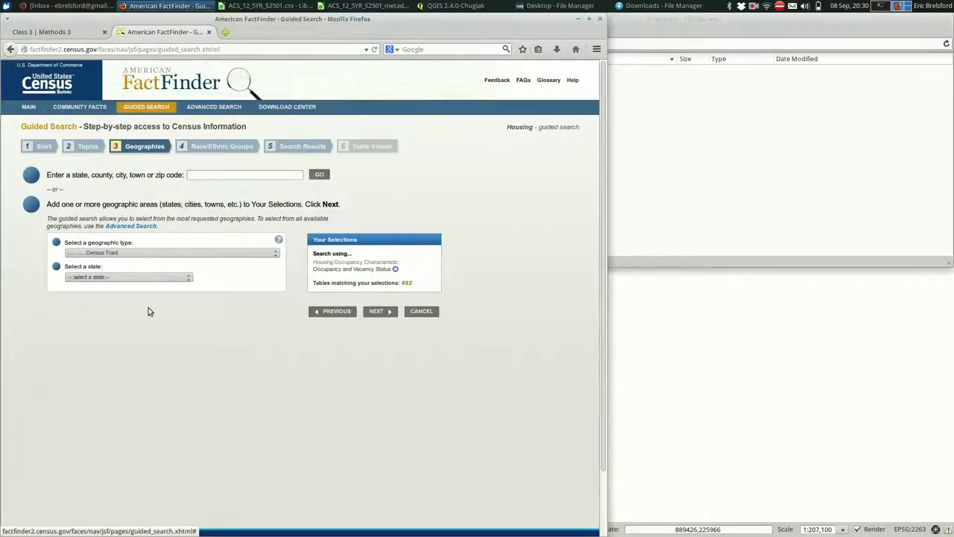
click(162, 277)
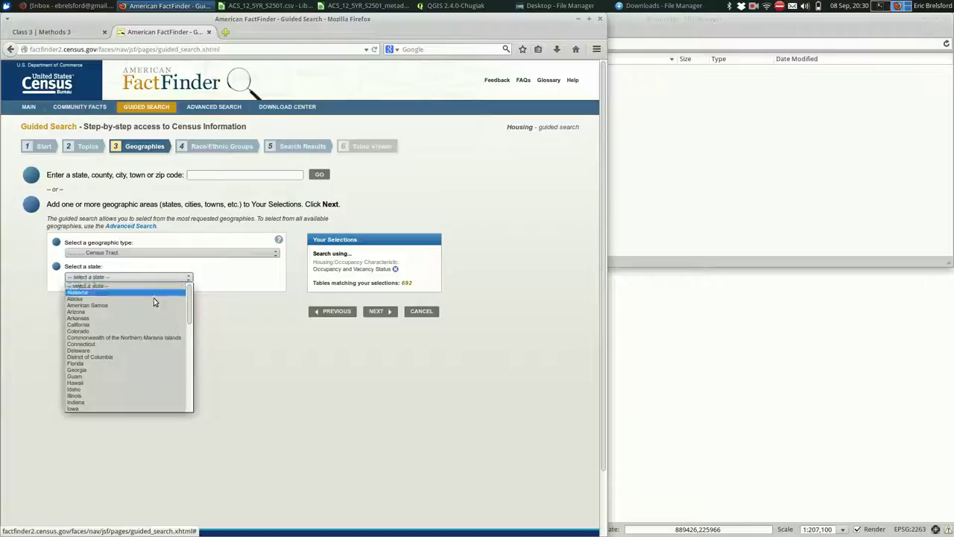
scroll(138, 312, down, 5)
scroll(139, 311, down, 6)
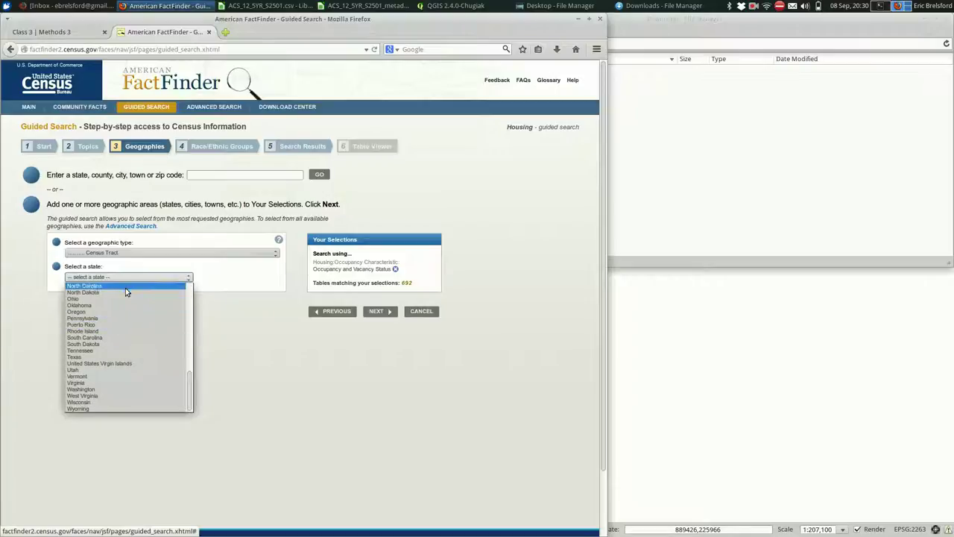
scroll(125, 290, up, 3)
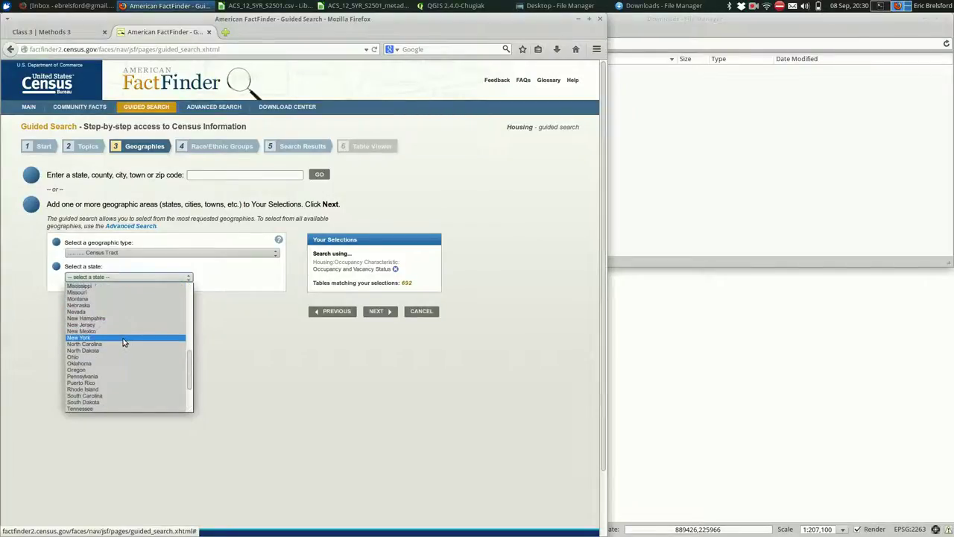
click(123, 339)
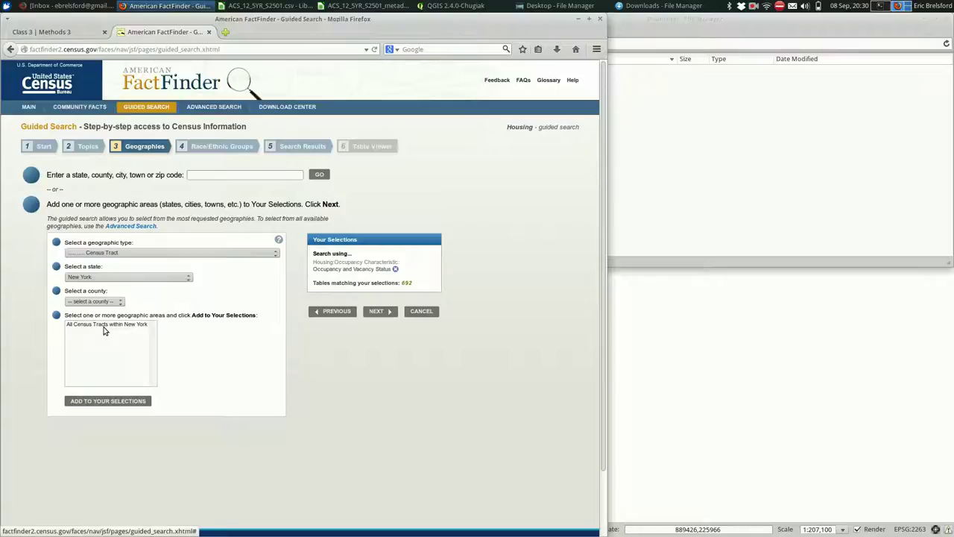
click(108, 327)
click(104, 401)
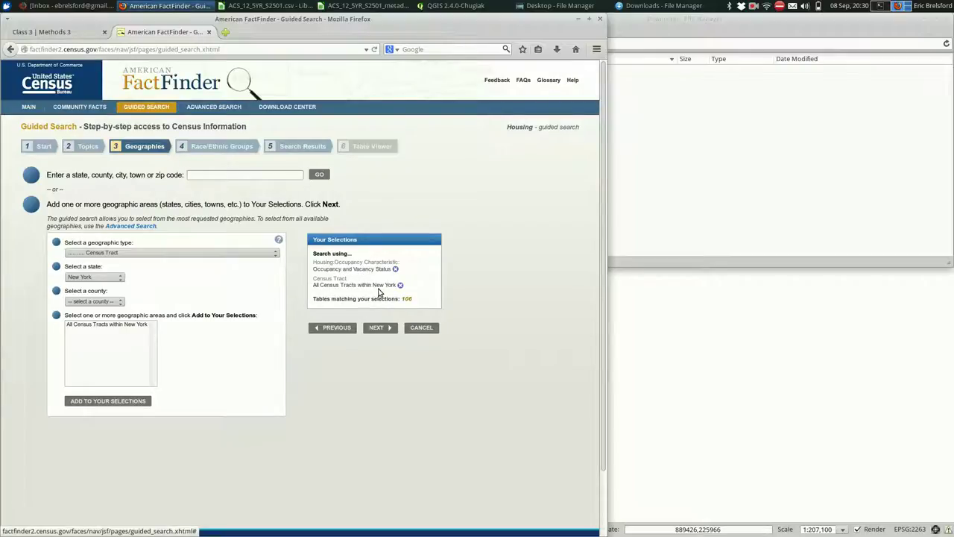
- Skip the race/ethnic group step and open the OCCUPANCY CHARACTERISTICS (S2501) result
click(374, 327)
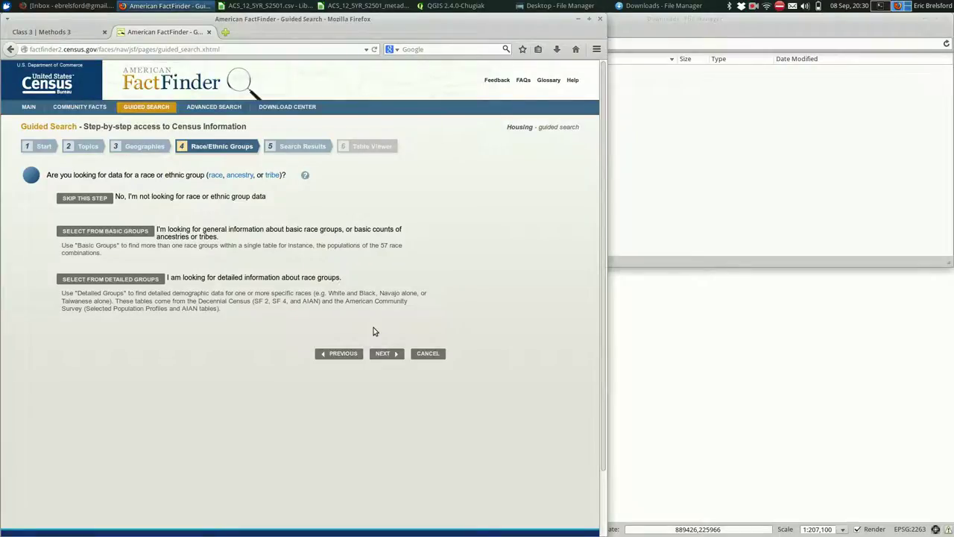
click(75, 197)
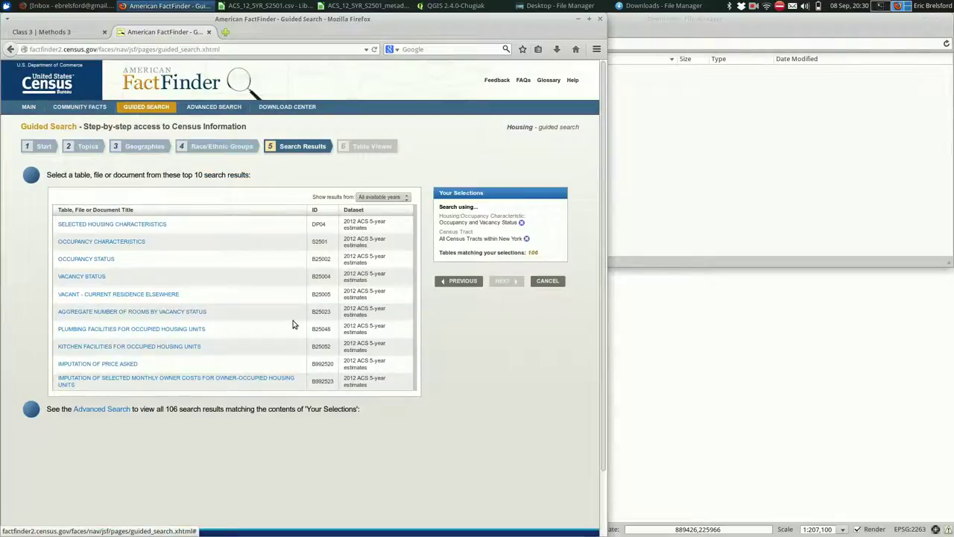
click(90, 240)
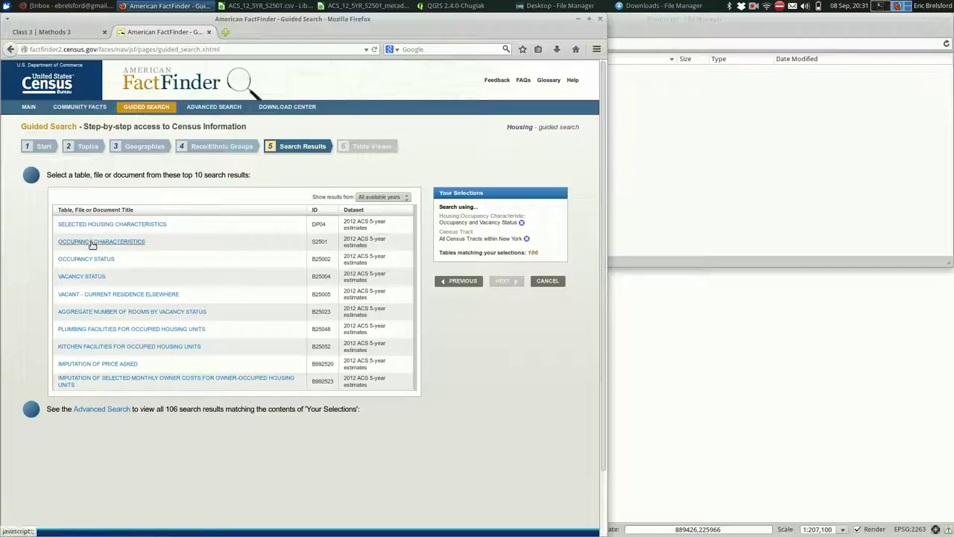
- Load the S2501 occupancy table and browse its New York tract rows, ending at the top
click(91, 242)
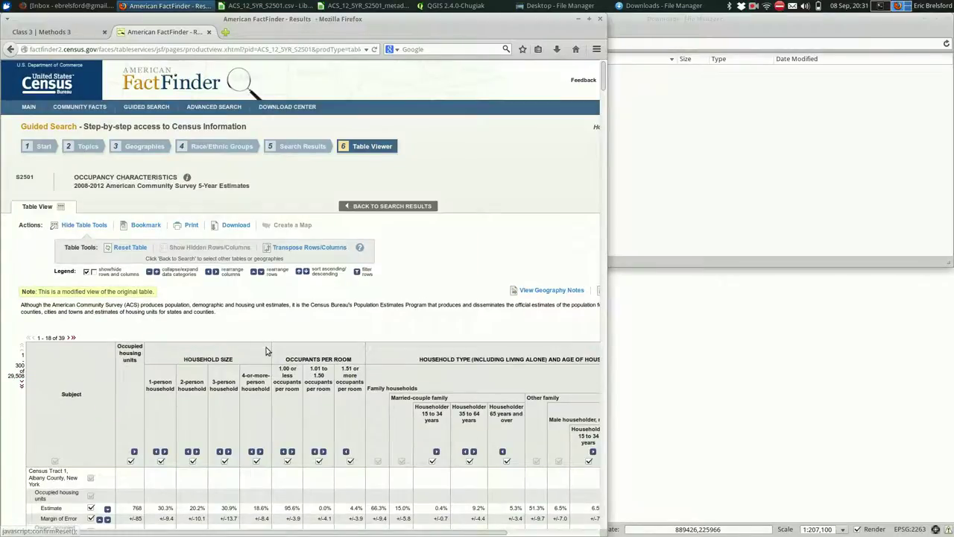
scroll(266, 351, down, 1)
scroll(267, 351, down, 2)
scroll(267, 351, down, 1)
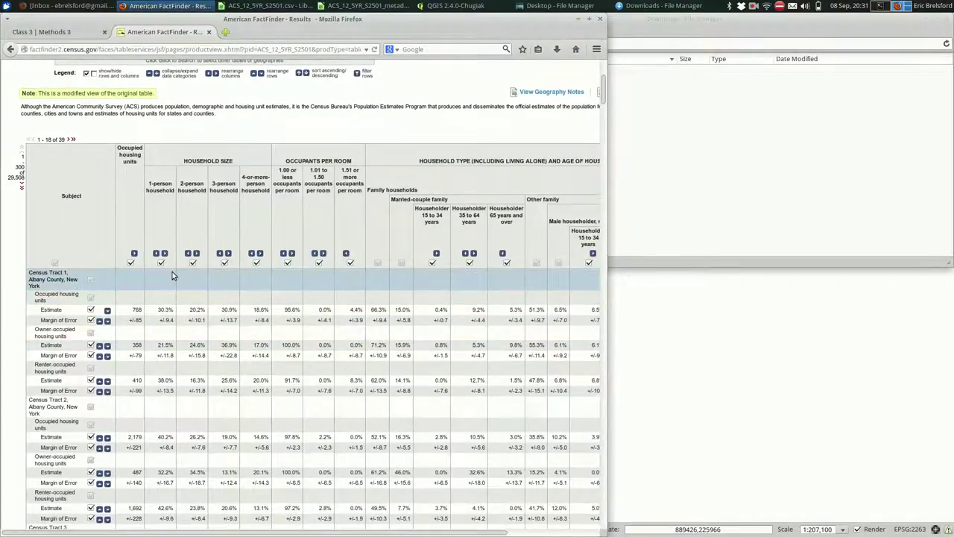
scroll(172, 275, right, 3)
scroll(172, 276, up, 1)
scroll(173, 276, up, 1)
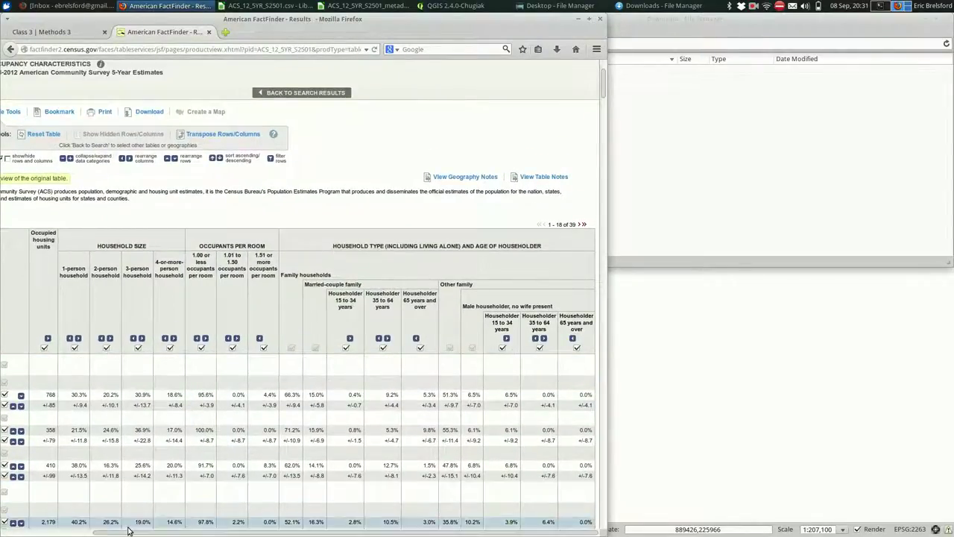
mouse_move(129, 532)
mouse_down()
mouse_move(11, 531)
mouse_move(184, 525)
mouse_up()
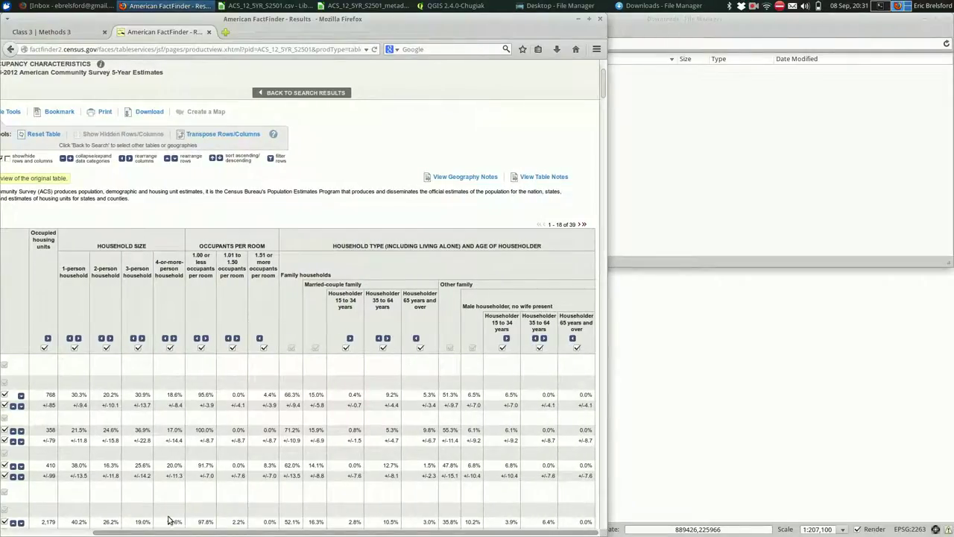
mouse_move(184, 526)
mouse_down()
mouse_move(73, 509)
mouse_move(23, 514)
mouse_up()
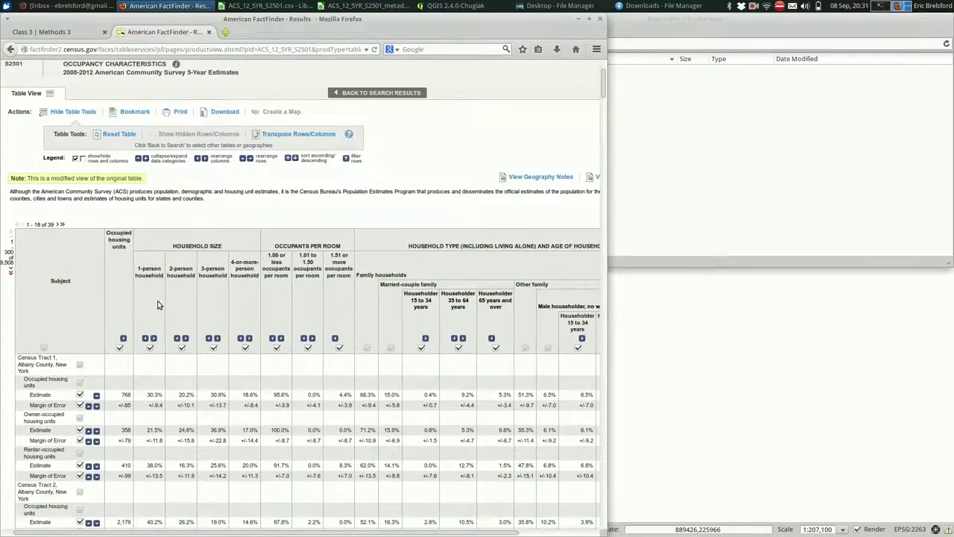
scroll(158, 304, up, 3)
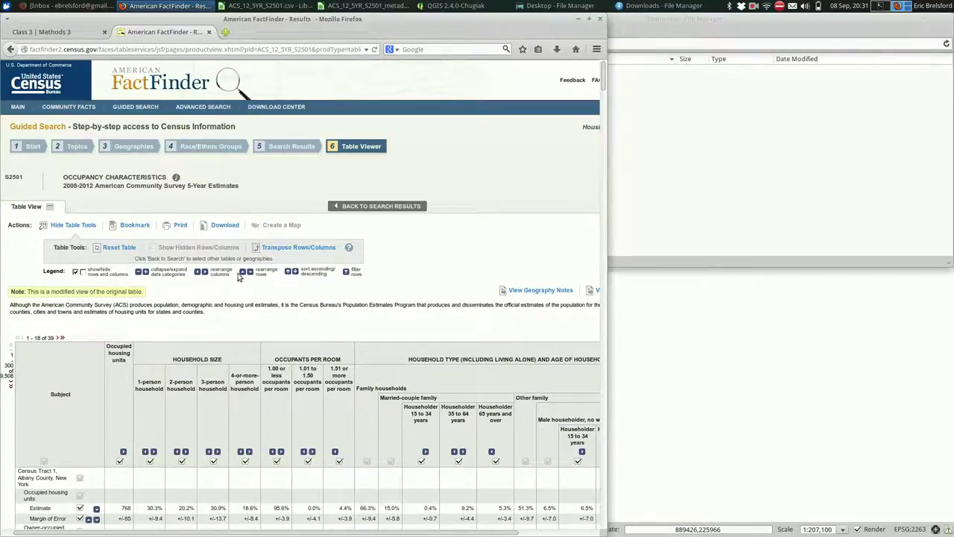
scroll(240, 272, down, 2)
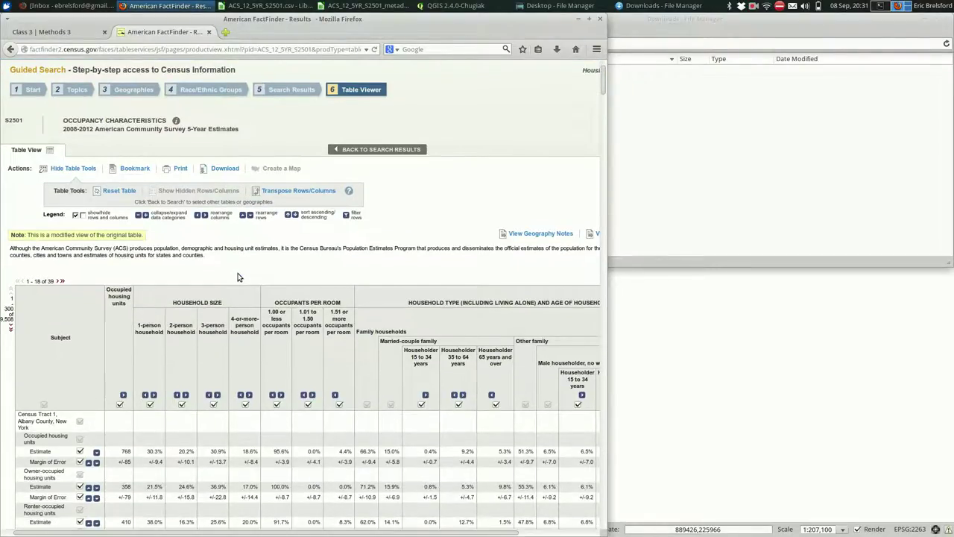
scroll(238, 277, down, 1)
scroll(238, 278, down, 1)
scroll(238, 277, down, 4)
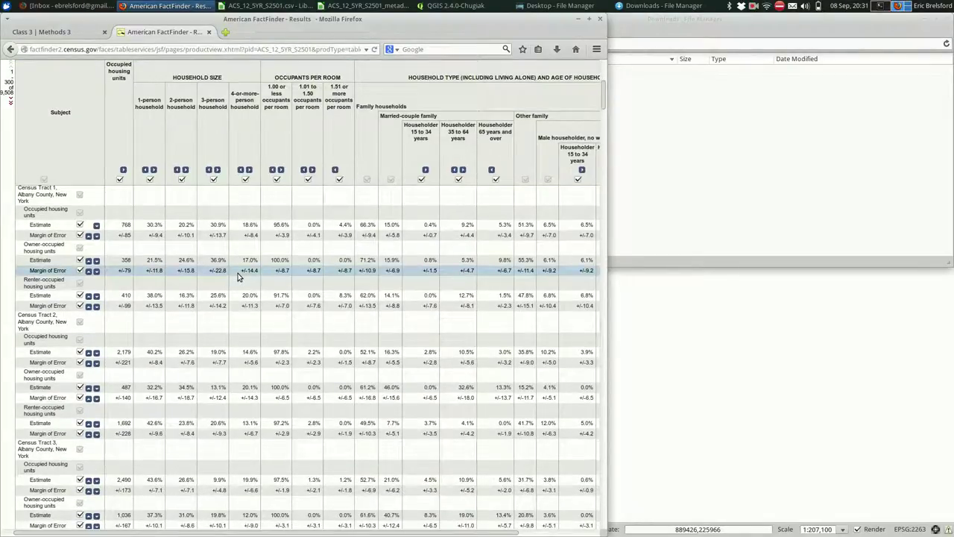
scroll(238, 277, up, 2)
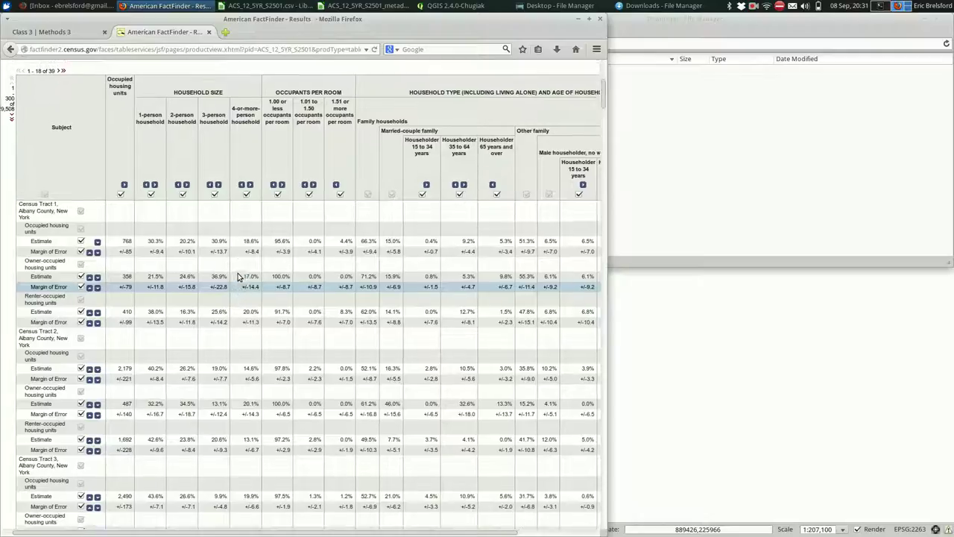
scroll(238, 277, up, 1)
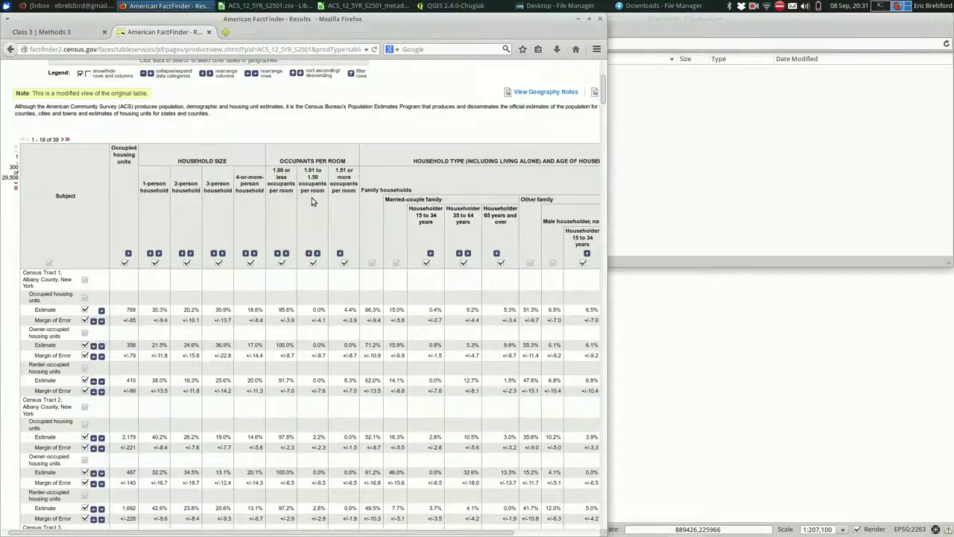
scroll(253, 199, up, 5)
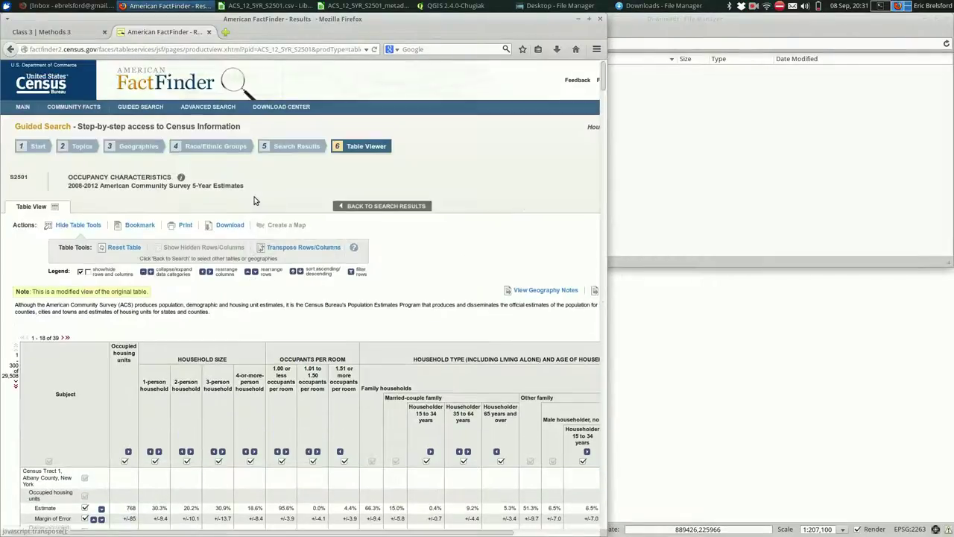
click(79, 225)
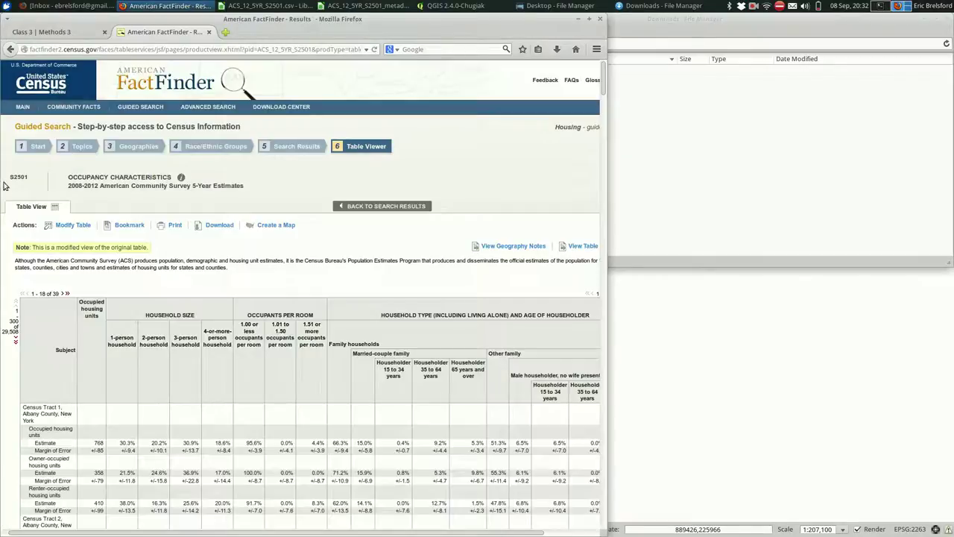
click(72, 224)
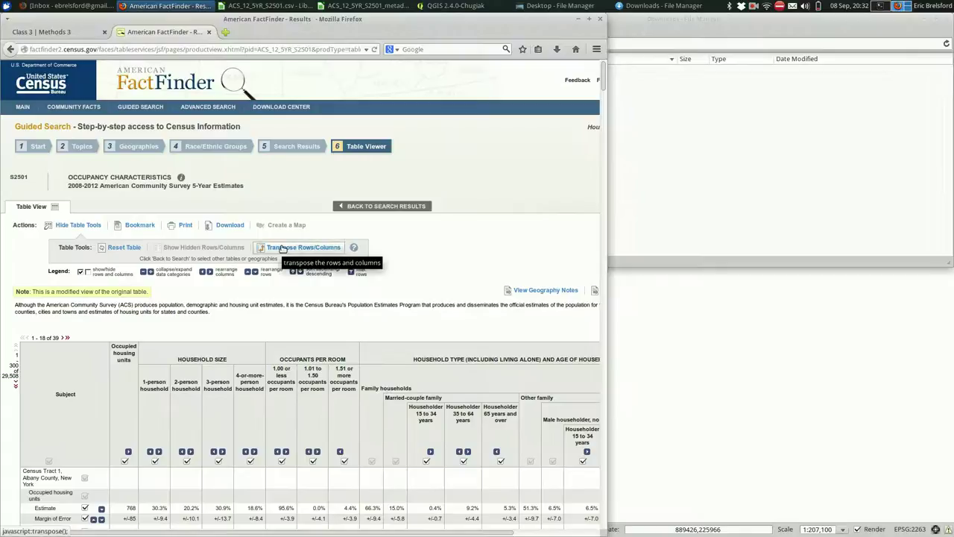
click(281, 249)
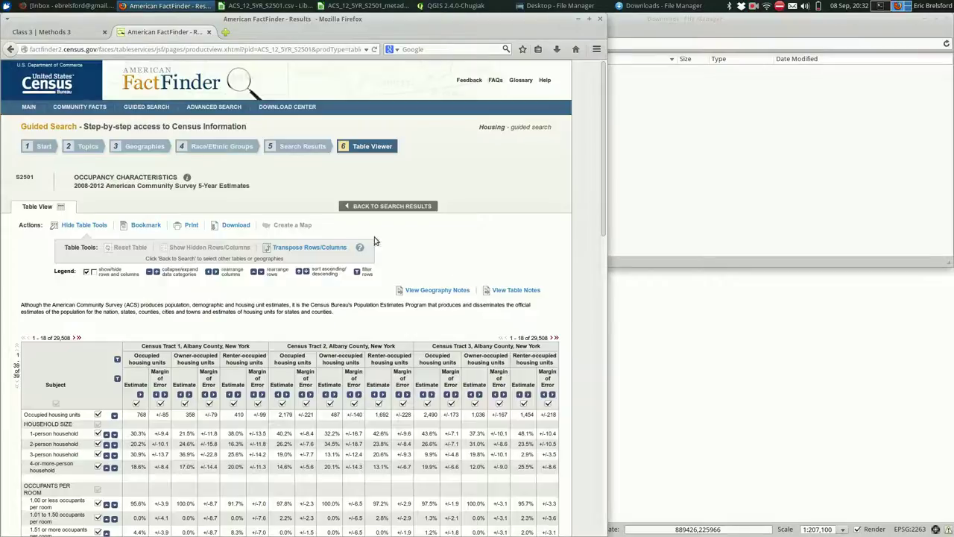
scroll(325, 273, down, 3)
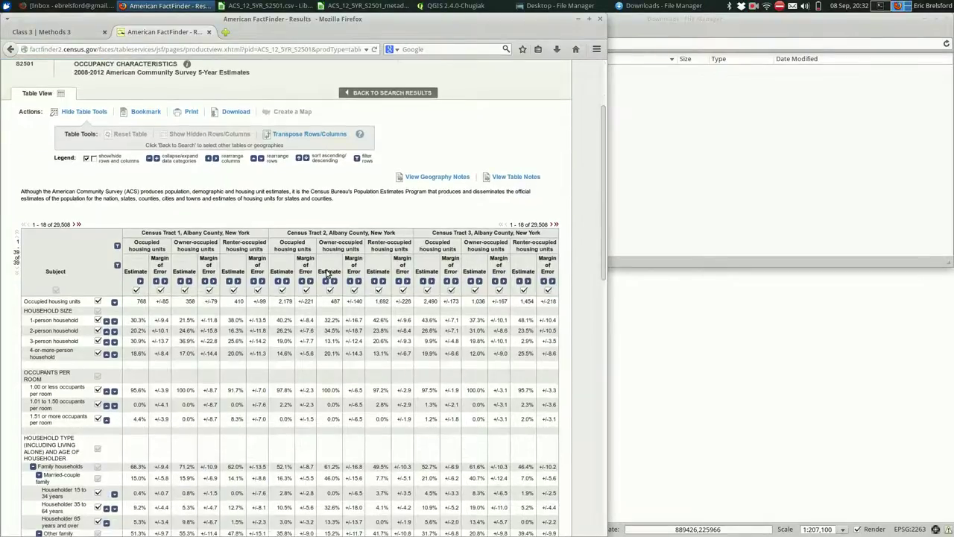
scroll(326, 272, down, 2)
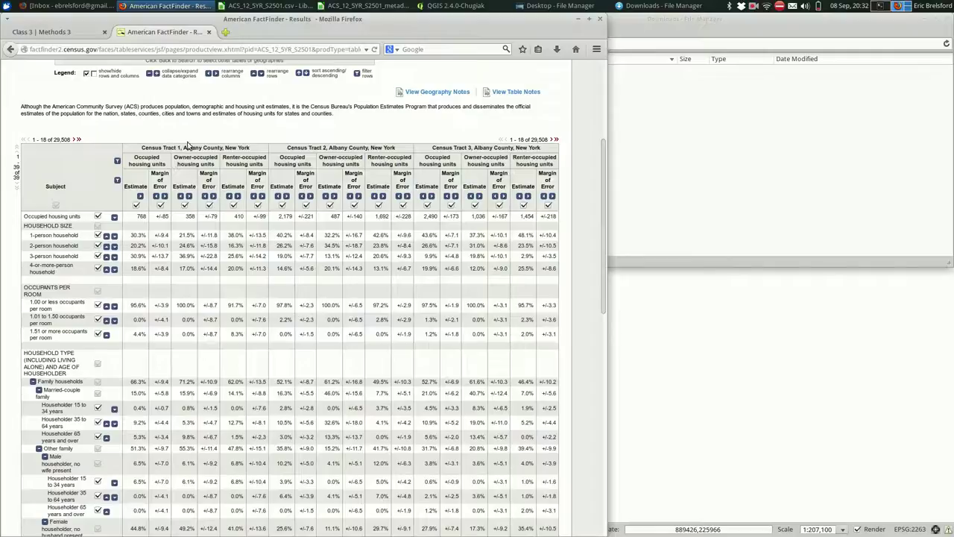
scroll(248, 213, up, 5)
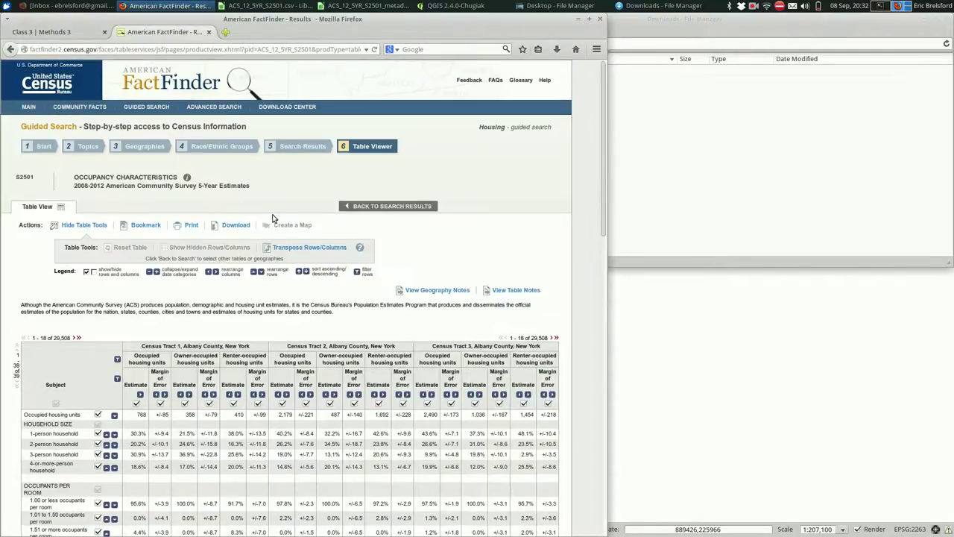
click(307, 247)
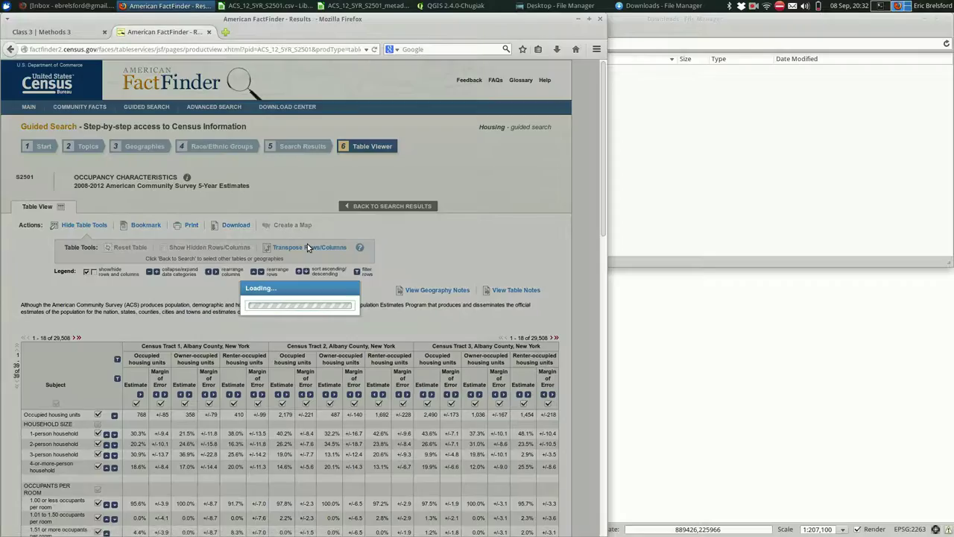
scroll(349, 337, down, 4)
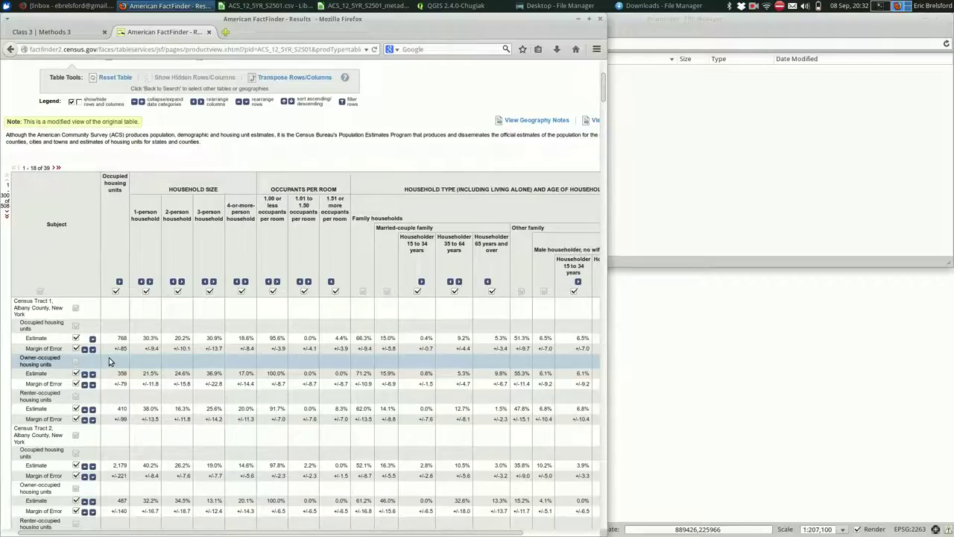
scroll(62, 298, up, 5)
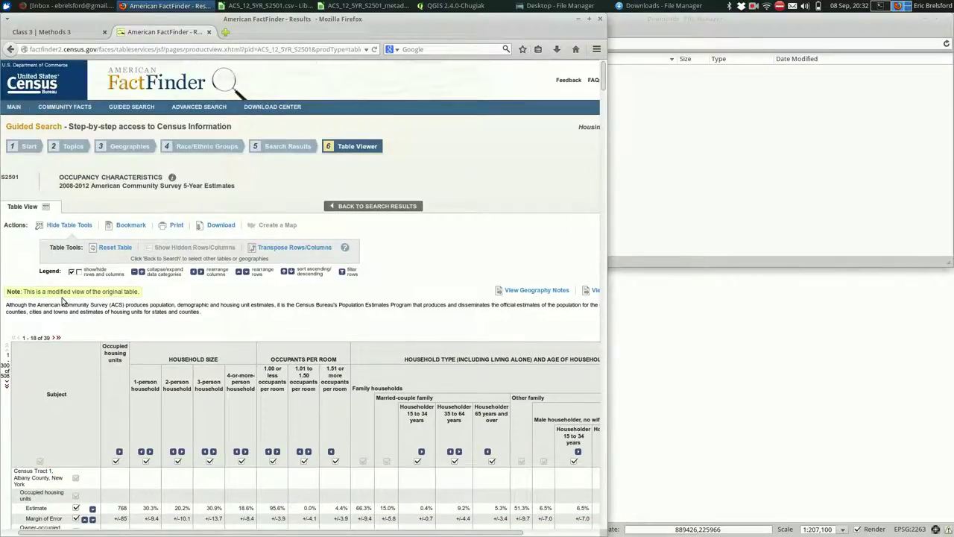
scroll(239, 324, left, 2)
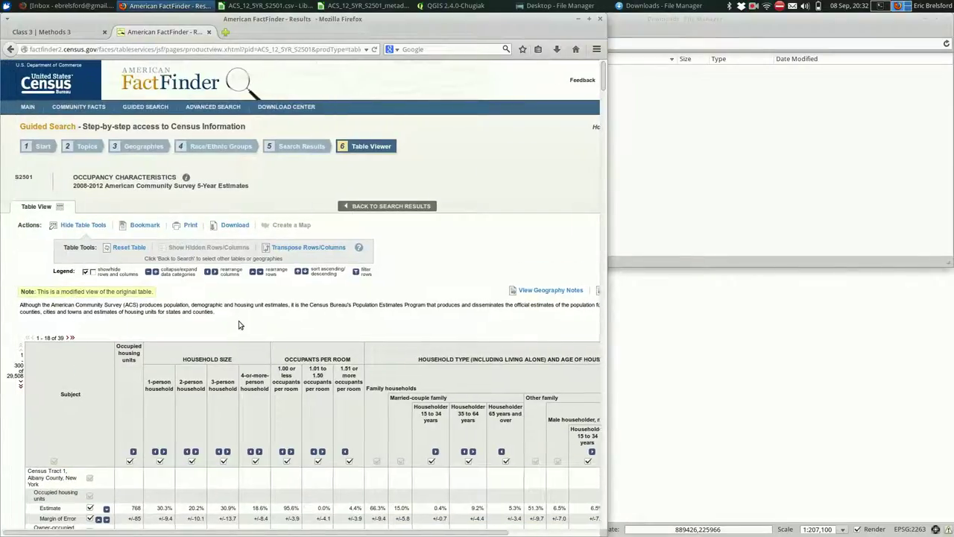
- Download S2501 as CSV with data and annotations in separate files
click(237, 225)
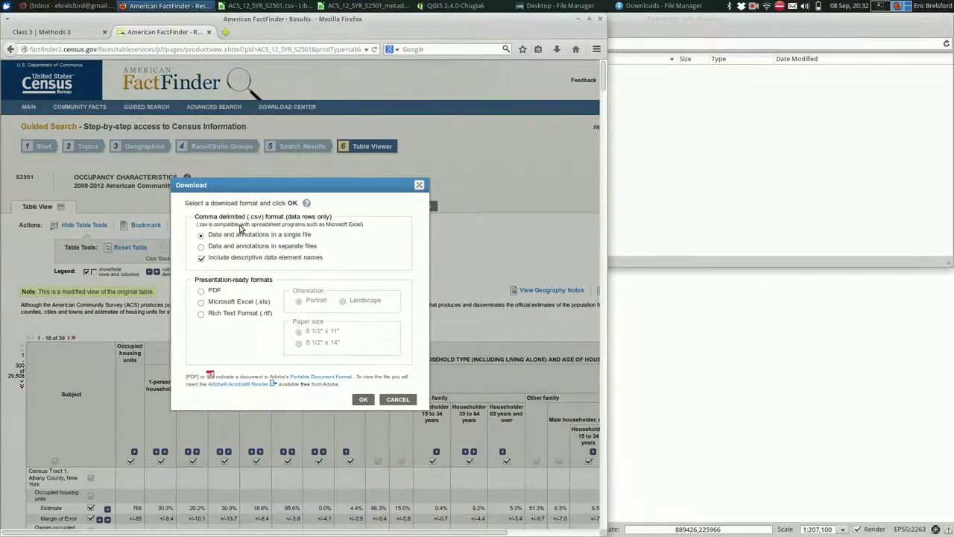
click(243, 248)
click(364, 399)
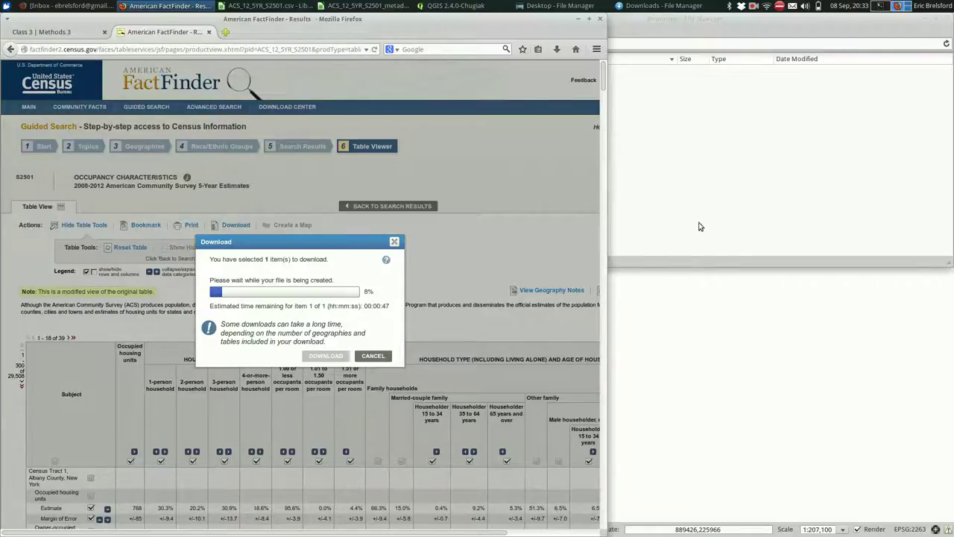
click(753, 6)
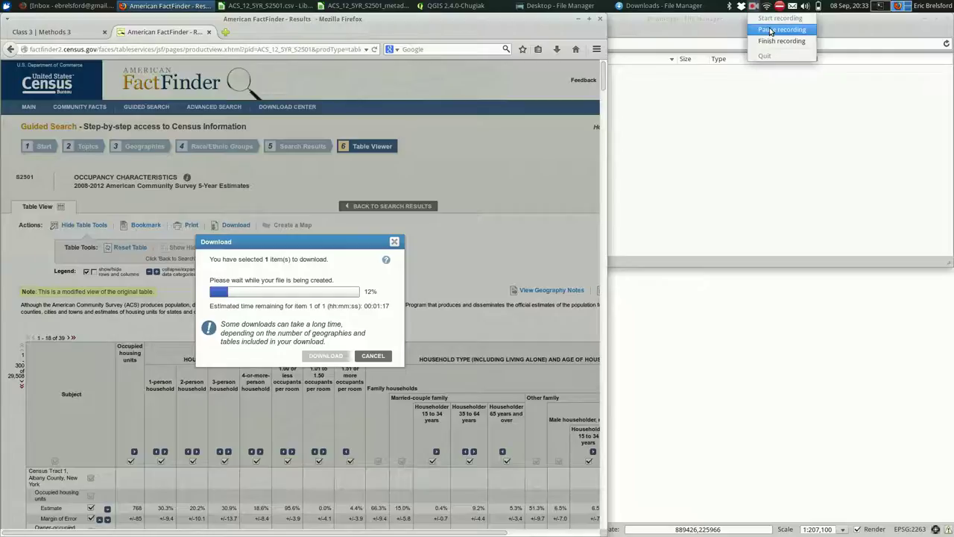
click(757, 31)
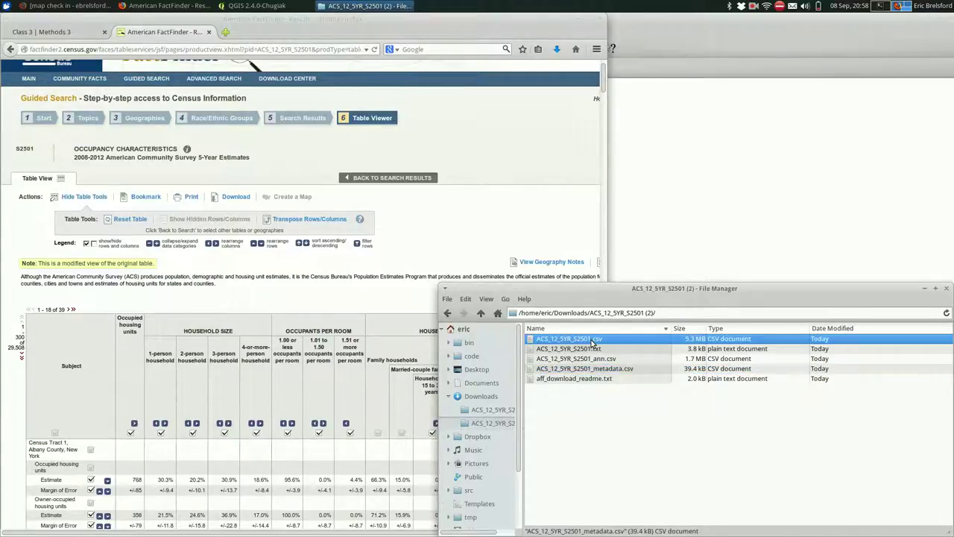
- Open ACS_12_5YR_S2501.csv from the download folder in the spreadsheet
click(590, 341)
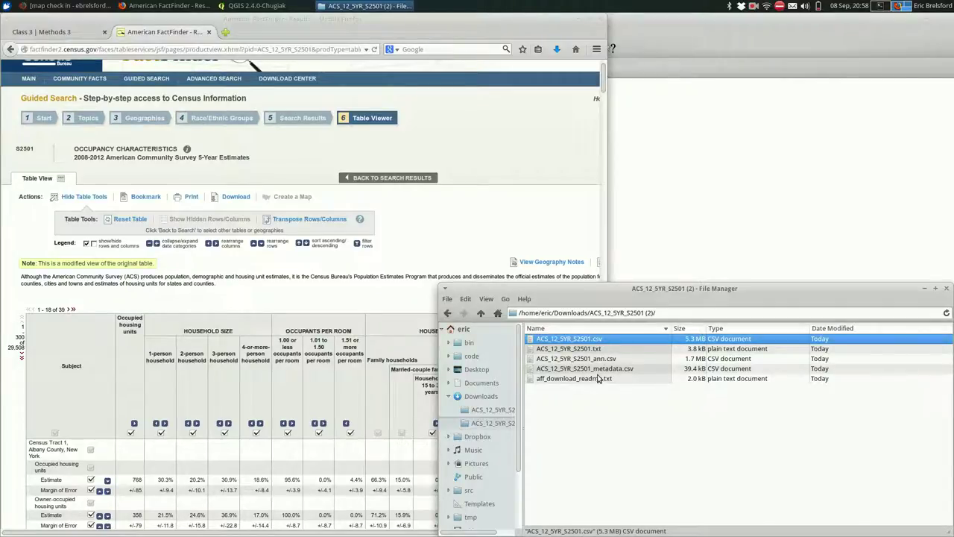
double_click(597, 340)
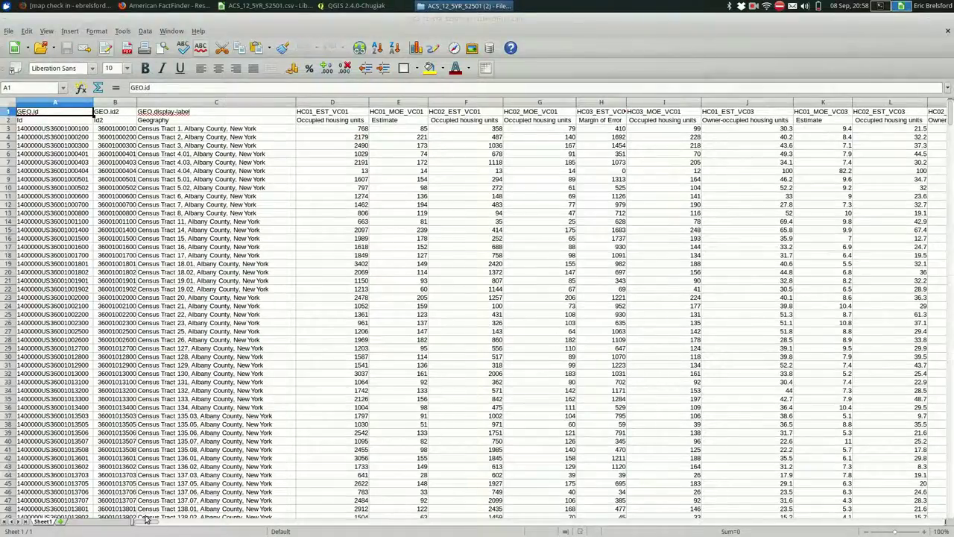
- Inspect the imported tract data and the first tract's Id2 code, then return to the downloads folder
mouse_move(148, 522)
mouse_down()
mouse_move(850, 507)
mouse_move(134, 514)
mouse_up()
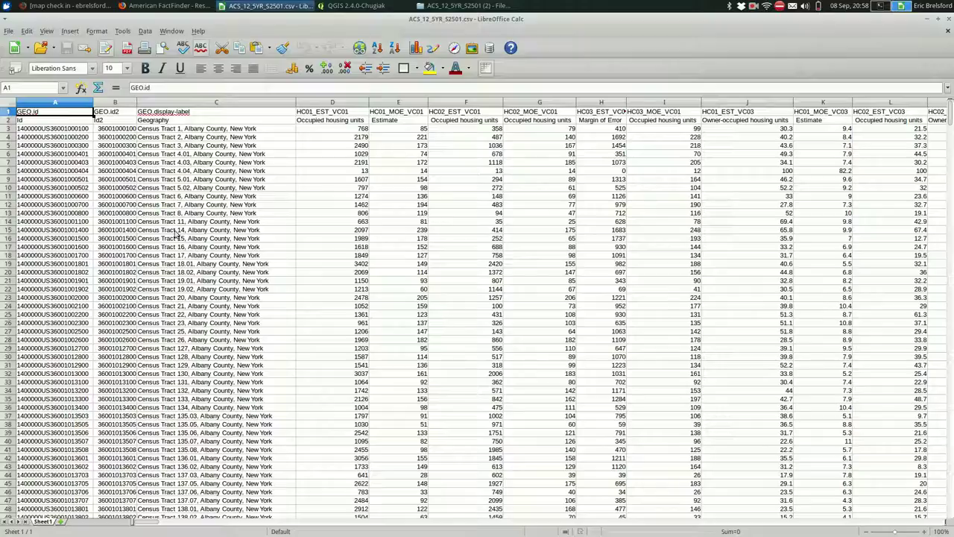
click(124, 130)
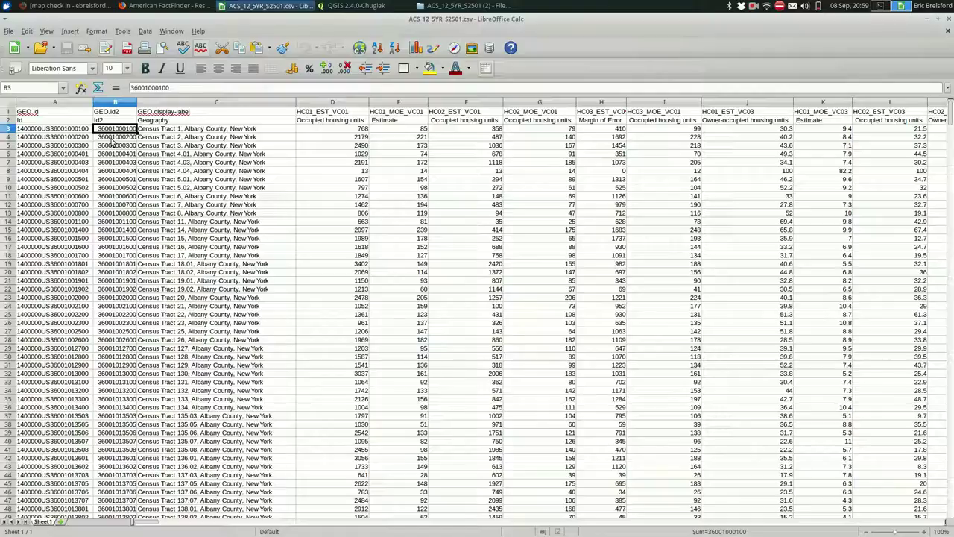
key(alt+Tab)
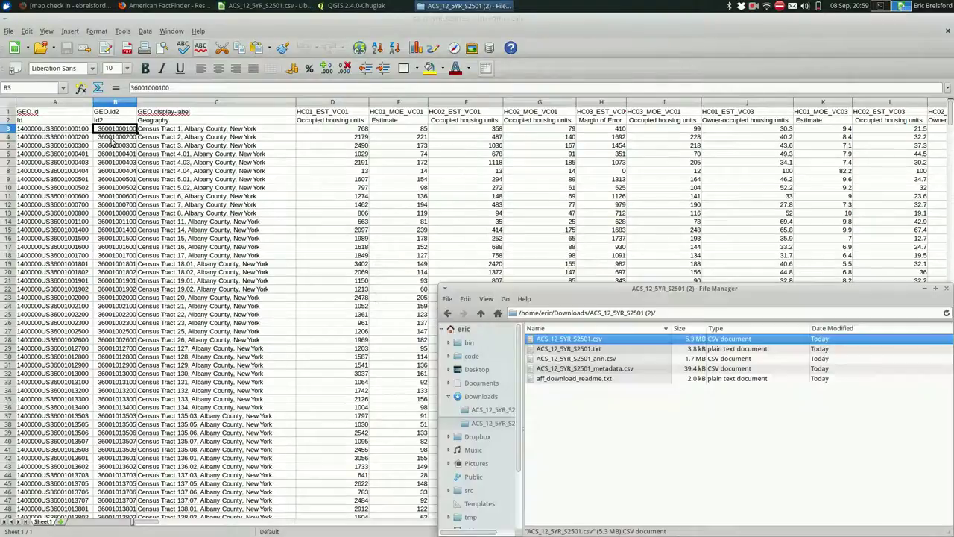
double_click(575, 369)
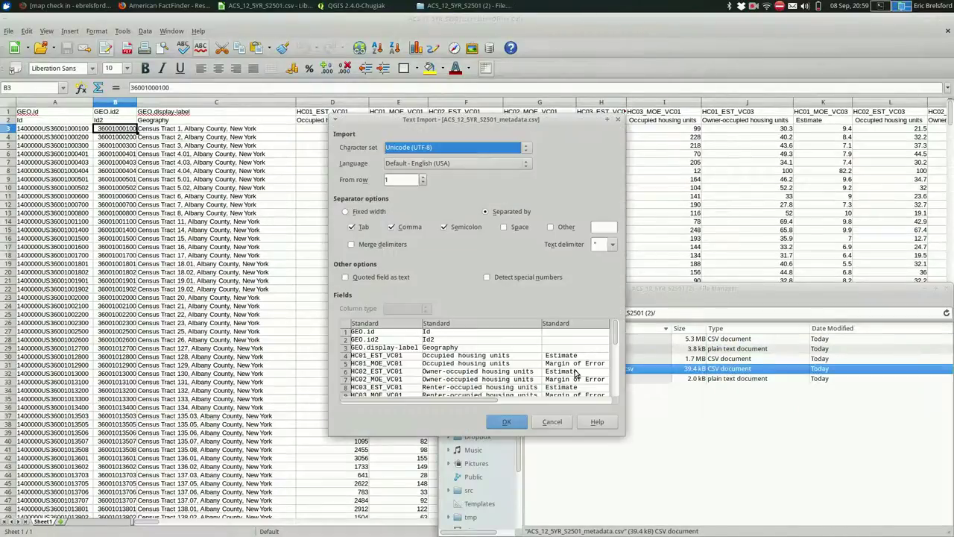
key(Return)
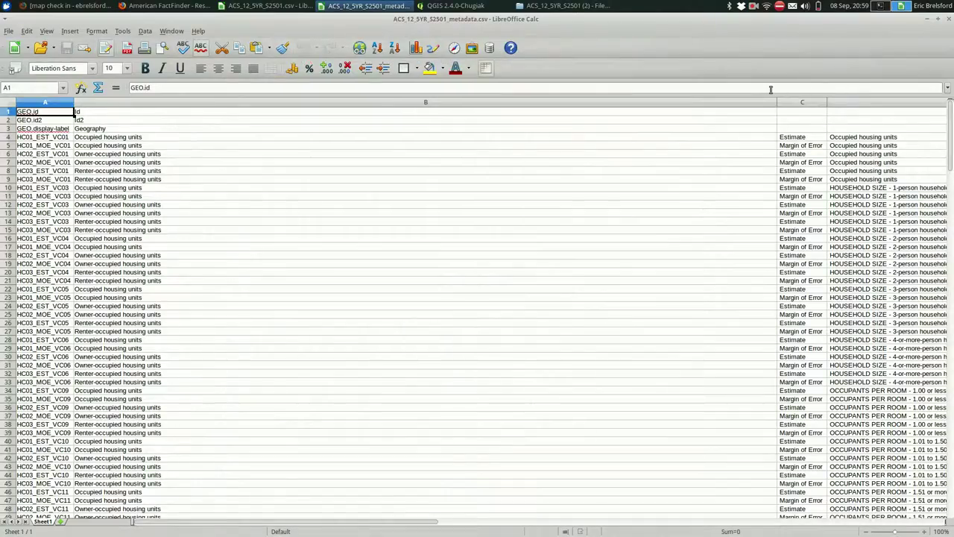
mouse_move(775, 102)
mouse_down()
mouse_move(348, 126)
mouse_move(267, 141)
mouse_up()
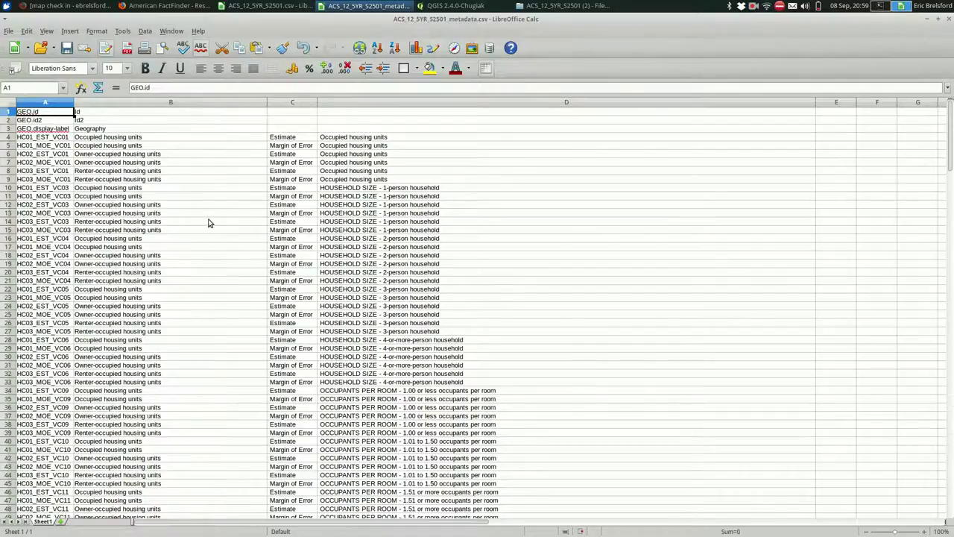
click(123, 164)
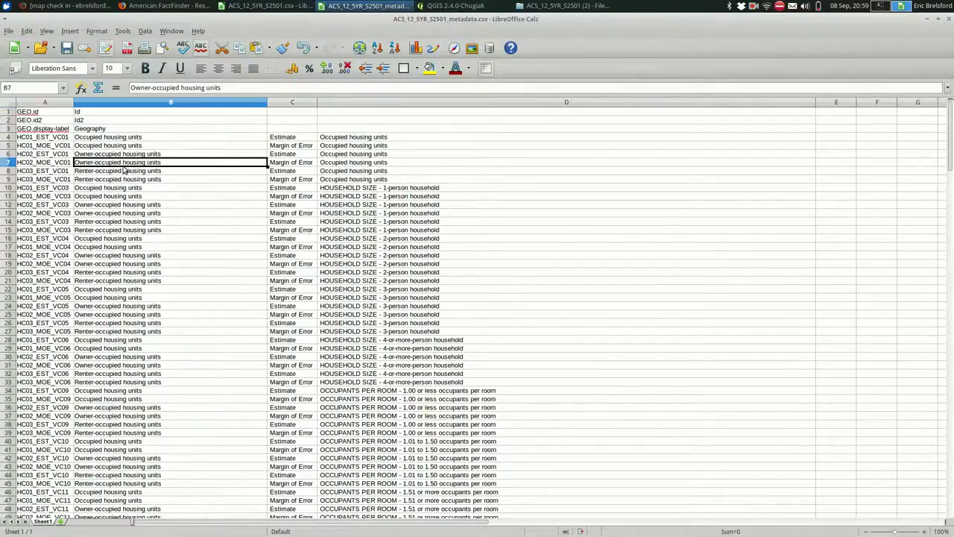
click(124, 173)
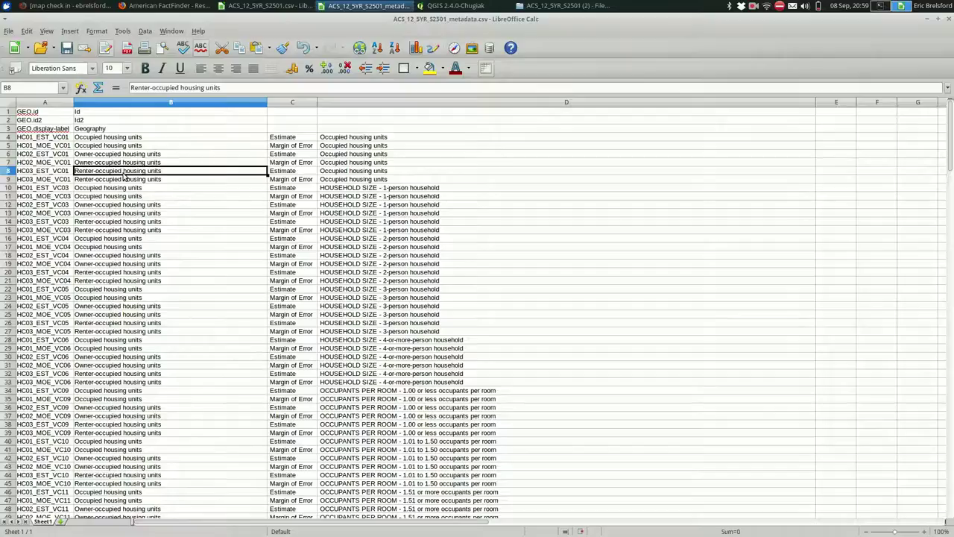
key(Right)
key(Left)
key(Right)
key(Left)
key(Left)
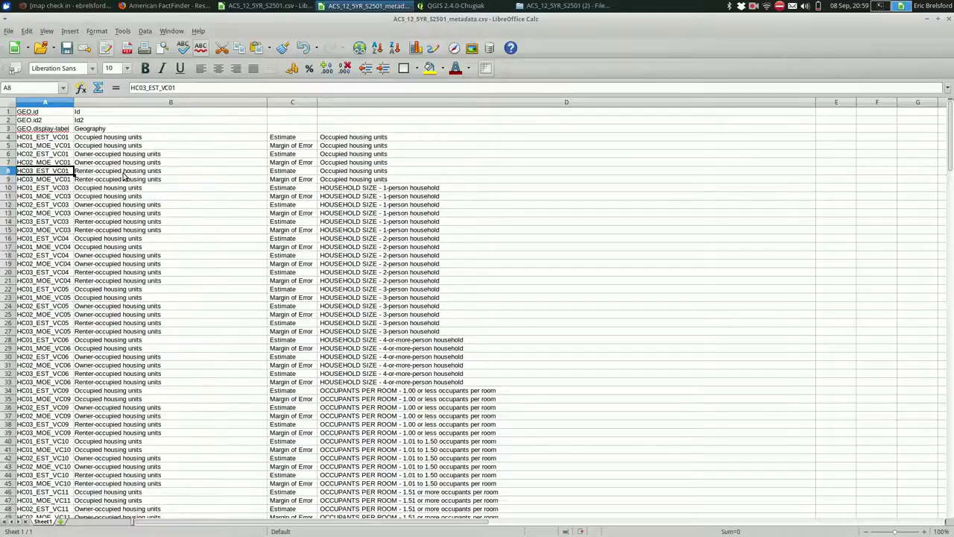
key(Right)
key(Up)
key(Up)
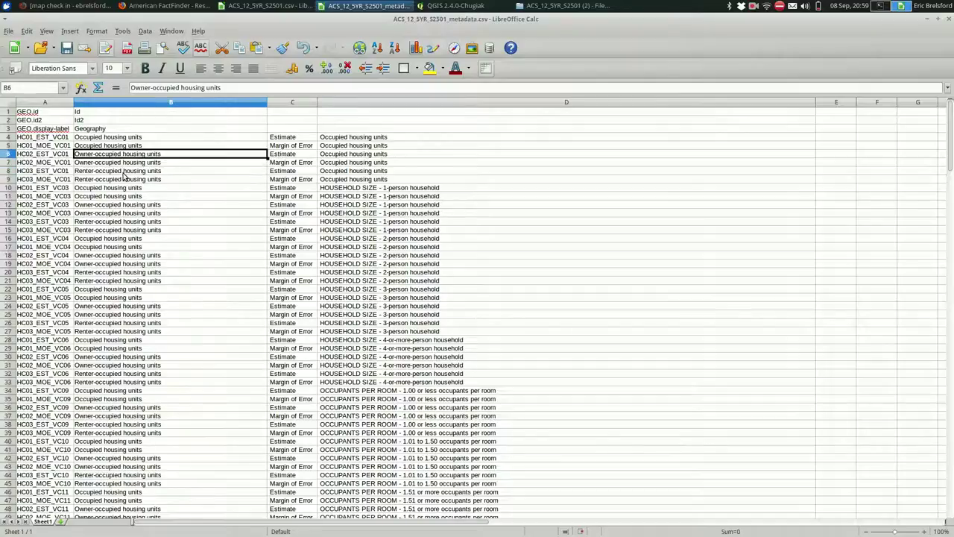
key(Up)
key(Up)
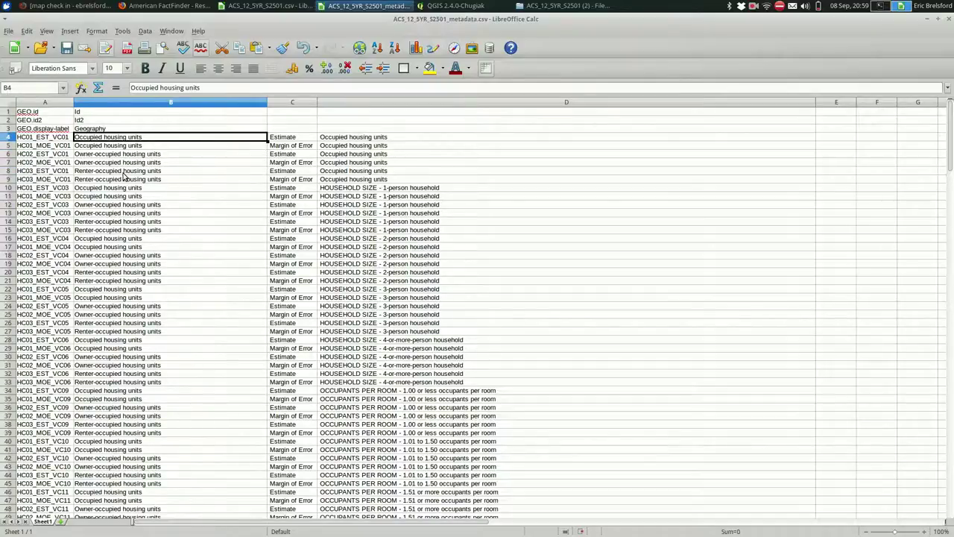
key(Down)
key(Down)
key(Down)
key(Down)
key(Up)
key(Up)
key(Up)
key(Up)
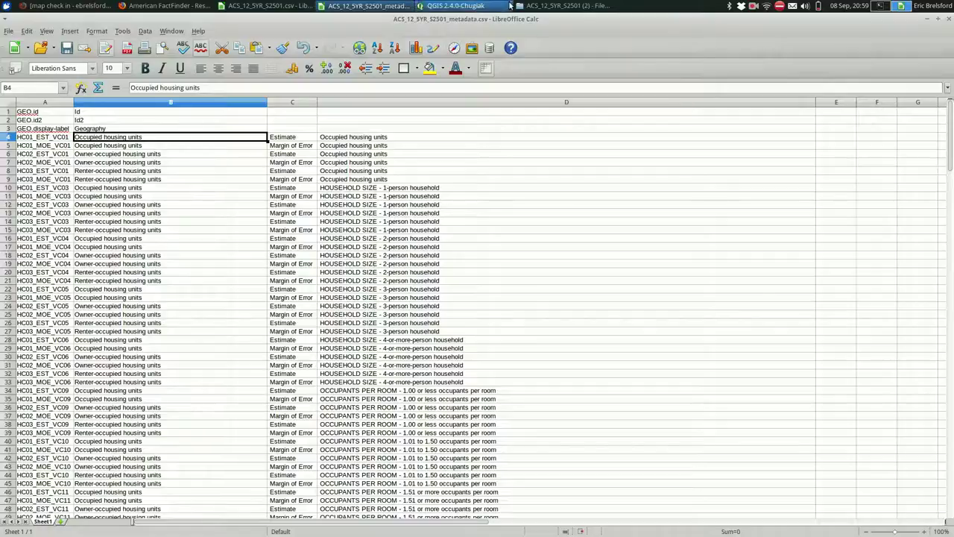
click(753, 6)
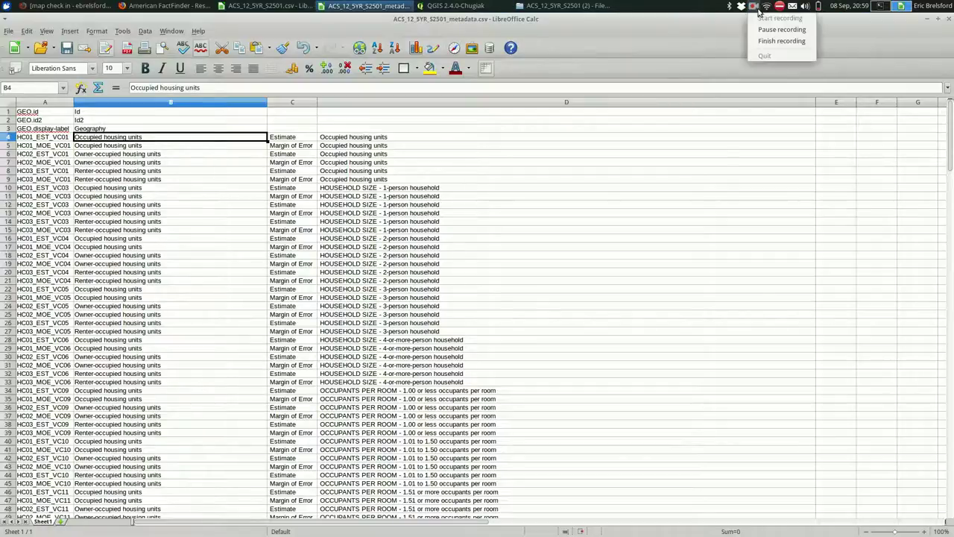
click(766, 30)
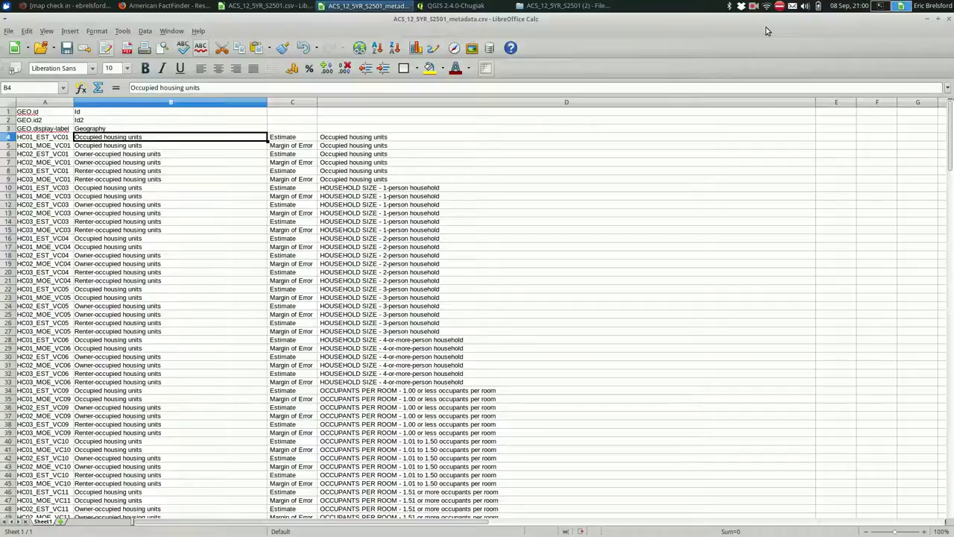
key(Left)
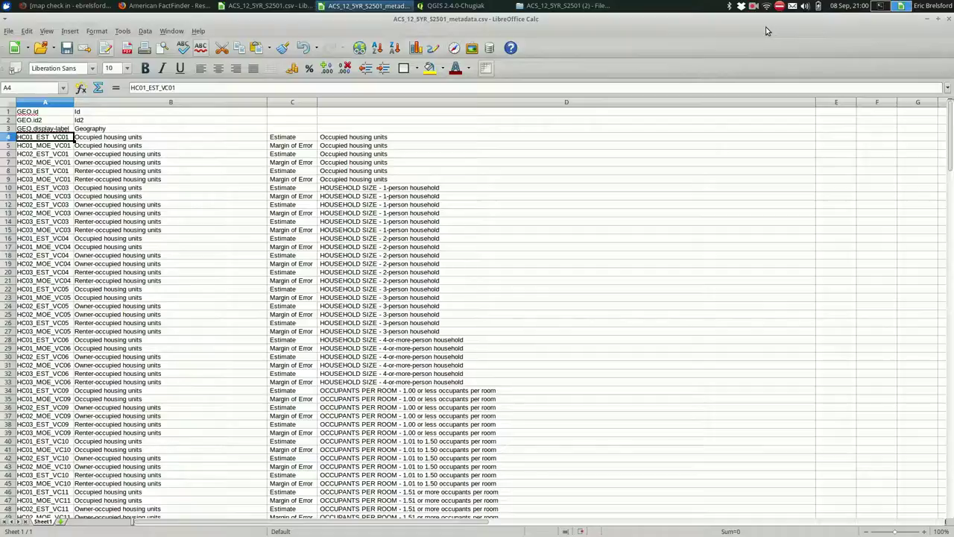
key(alt+Tab)
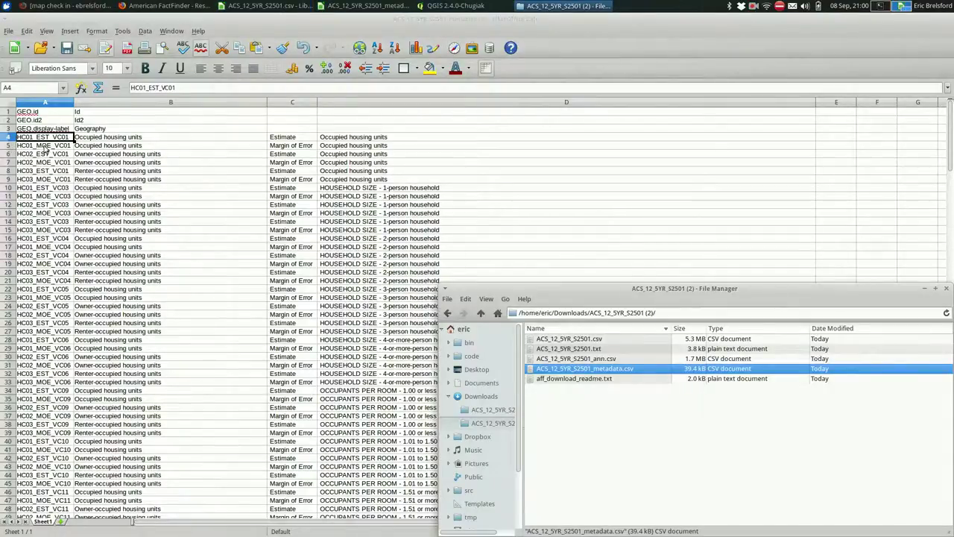
- Confirm in the metadata that HC03_EST_VC01 is the renter-occupied units estimate
key(alt+Tab)
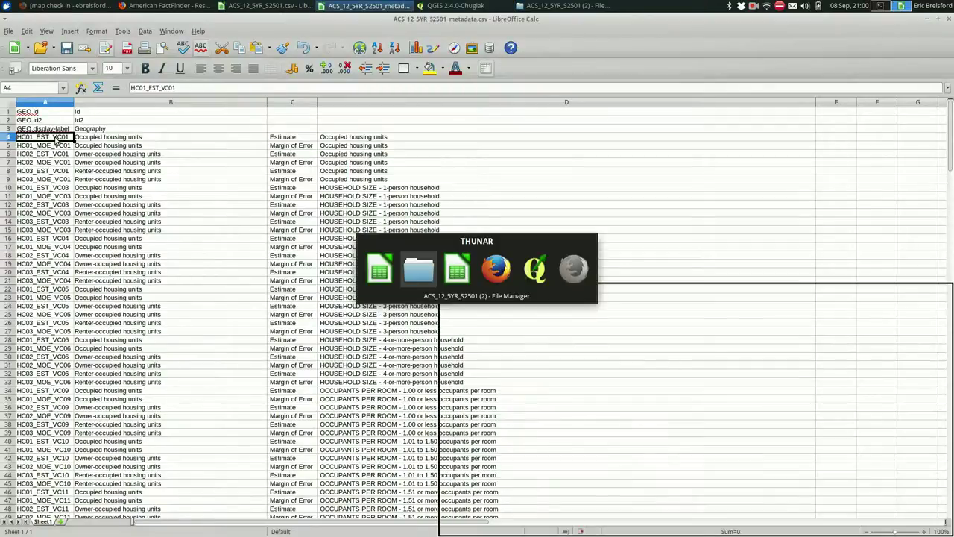
key(alt+Tab)
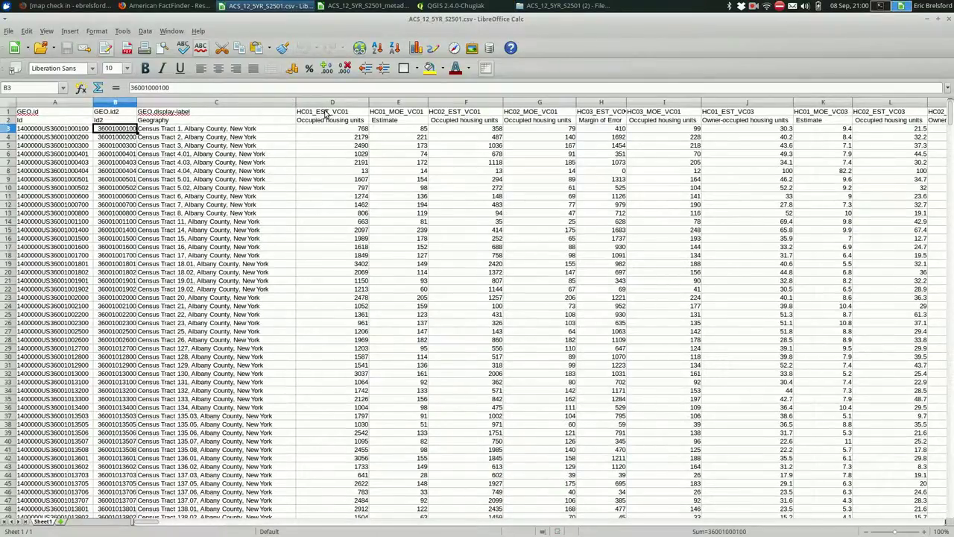
click(326, 114)
key(alt+Tab)
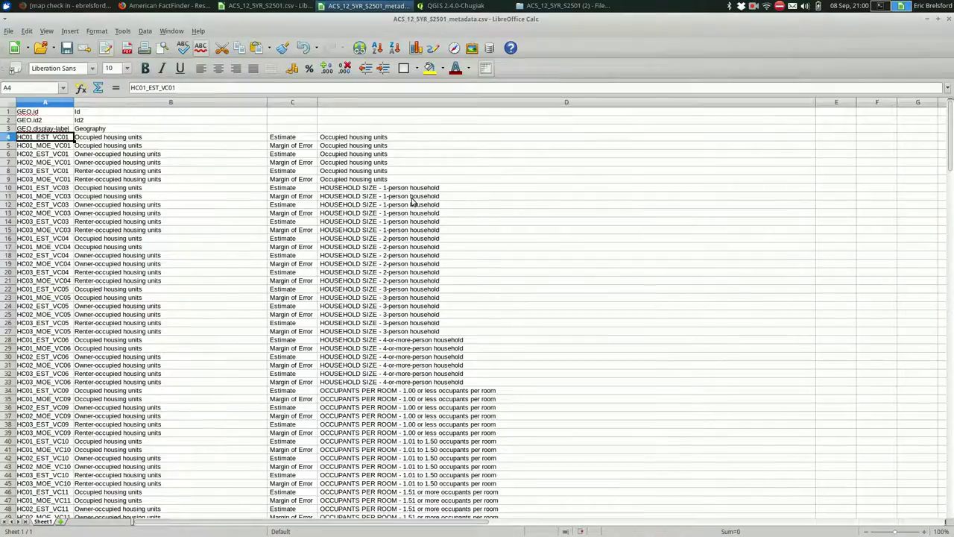
click(60, 174)
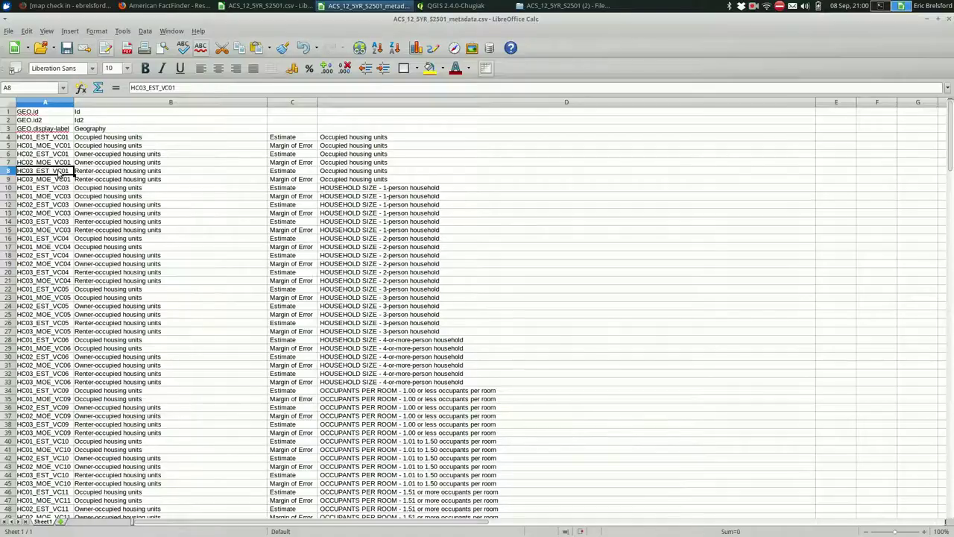
click(85, 174)
key(alt+Tab)
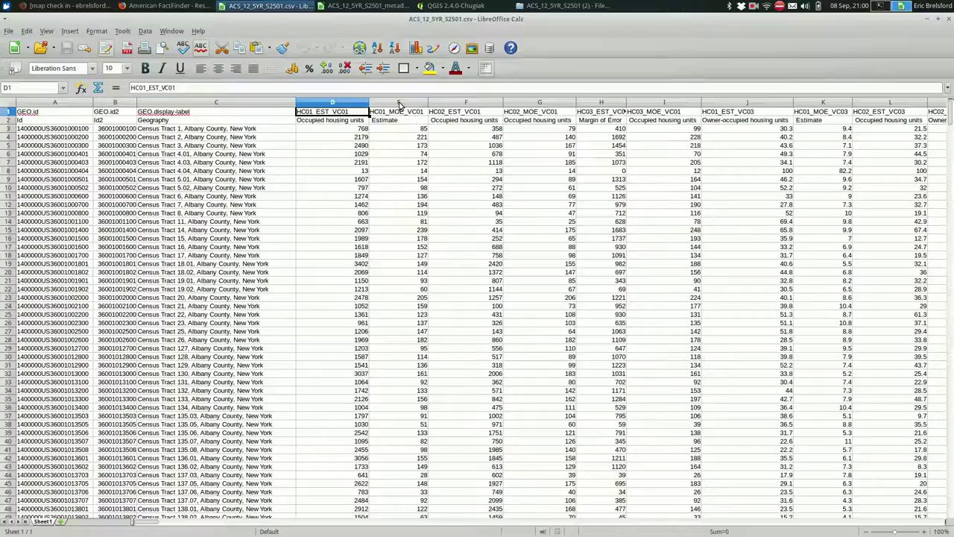
- Delete columns E–G between the occupied and renter-occupied estimates, then recheck the metadata
drag(398, 105, 522, 107)
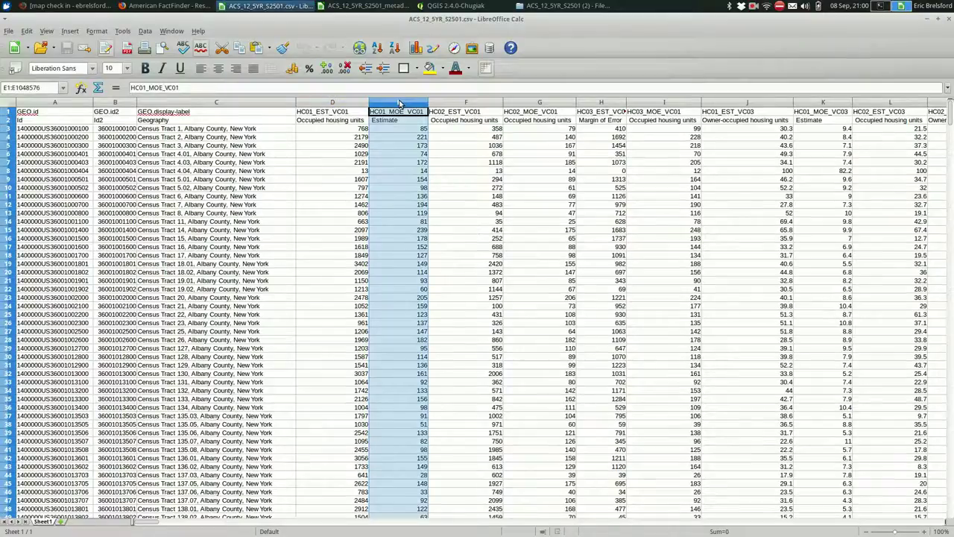
right_click(523, 108)
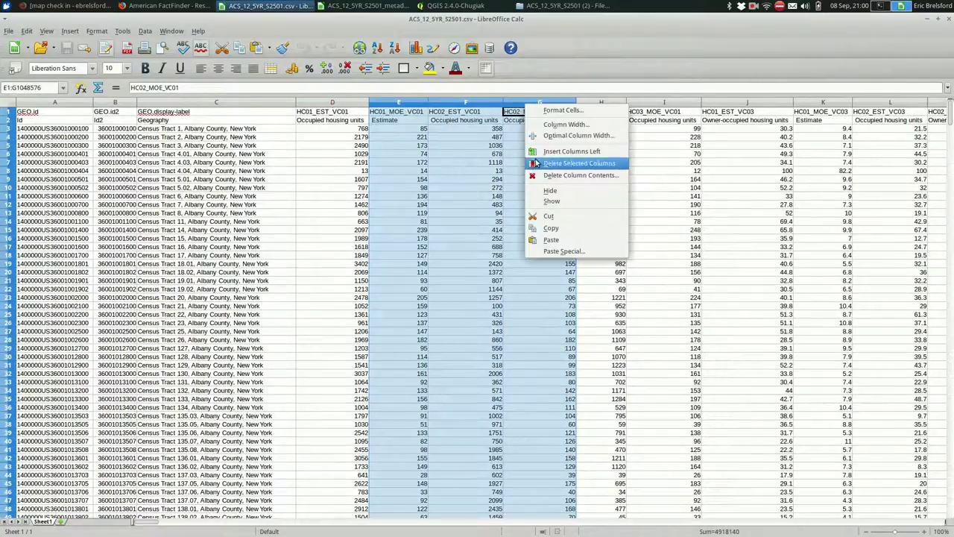
key(Escape)
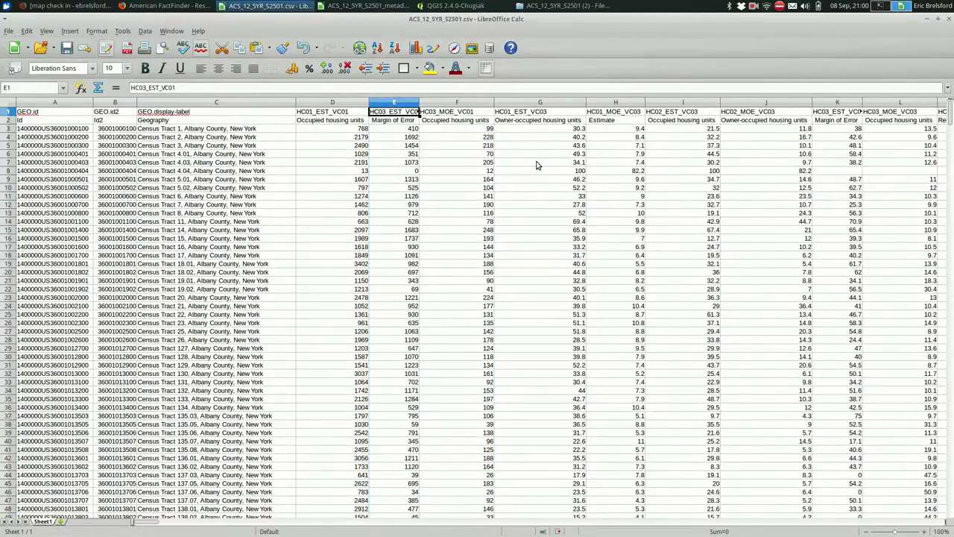
key(alt+Tab)
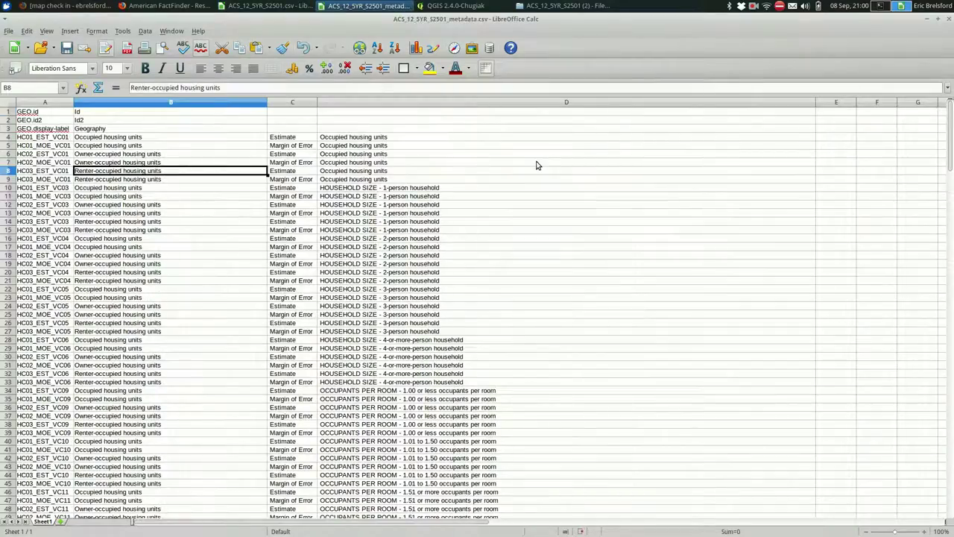
key(alt+Tab)
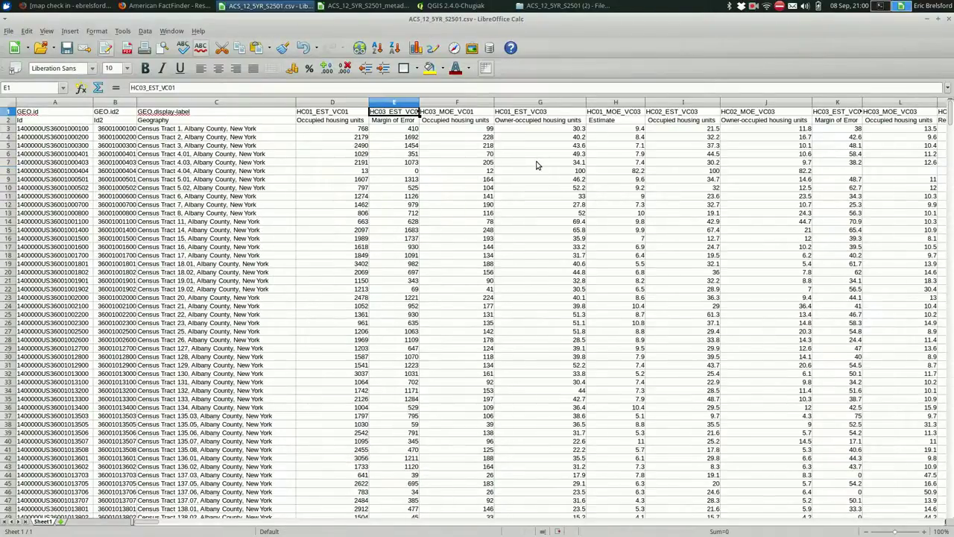
key(alt+Tab)
key(alt+Tab)
click(462, 102)
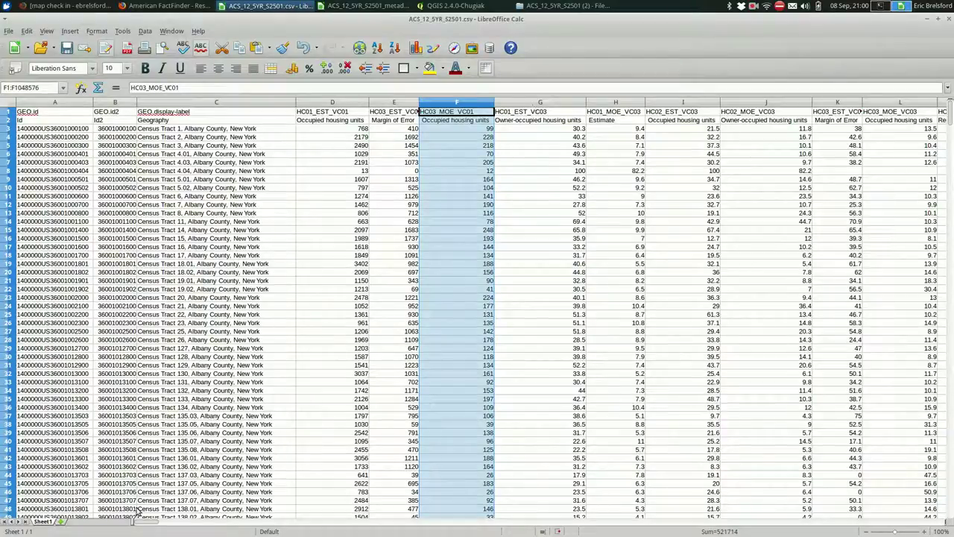
- Delete columns F through WH, leaving IDs, geography, occupied and renter-occupied estimates
mouse_move(137, 519)
mouse_down()
mouse_move(447, 511)
mouse_move(485, 498)
mouse_move(916, 452)
mouse_up()
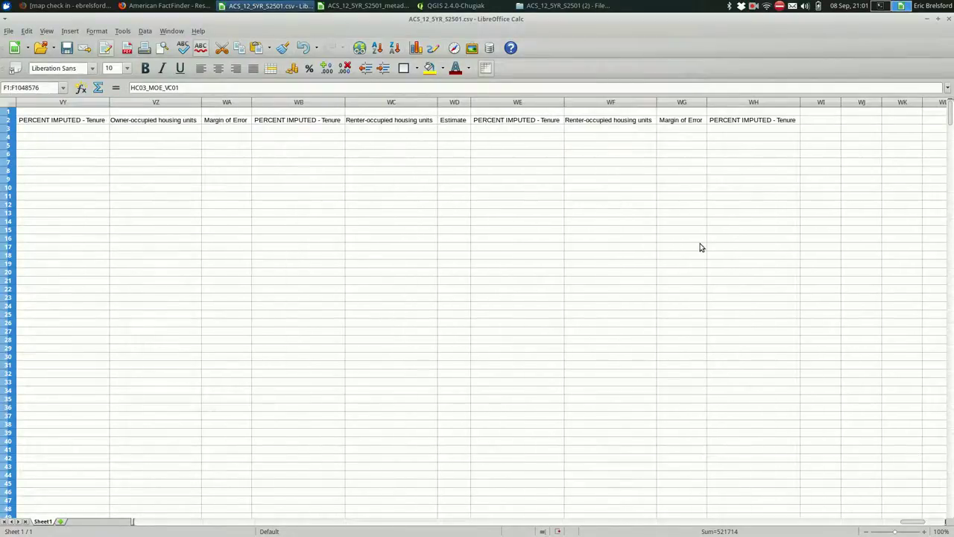
shift+click(778, 102)
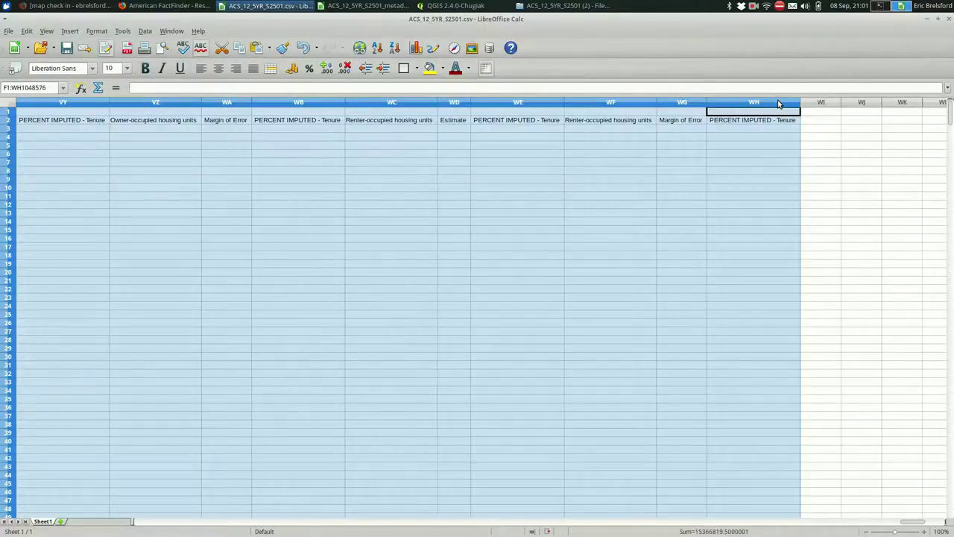
right_click(778, 102)
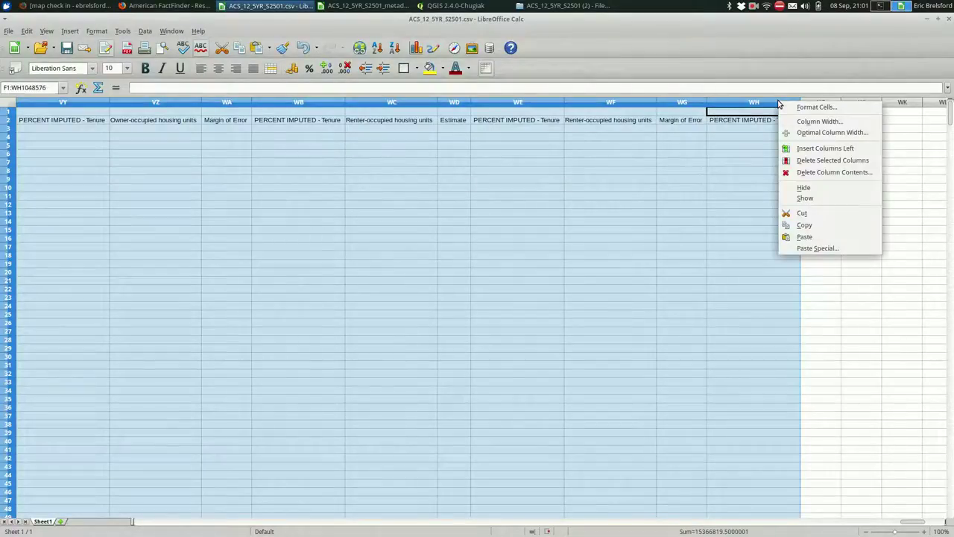
click(798, 161)
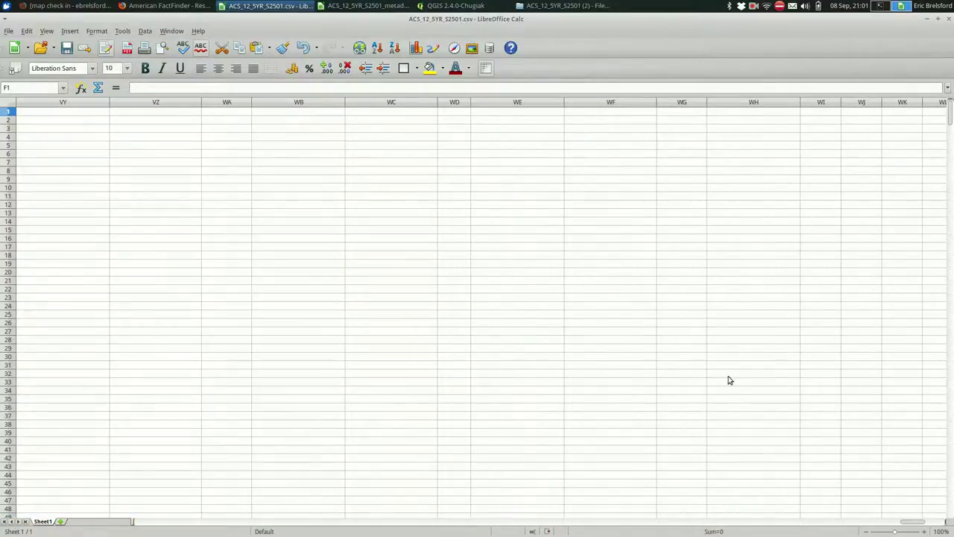
drag(913, 522, 117, 521)
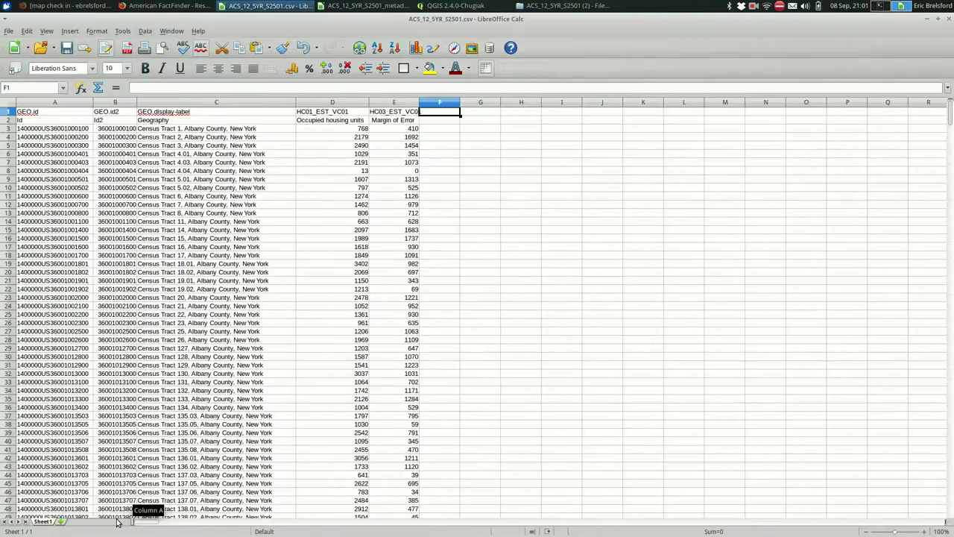
- Delete the second header row and rename the estimate headers to total_units and rented_units
click(5, 120)
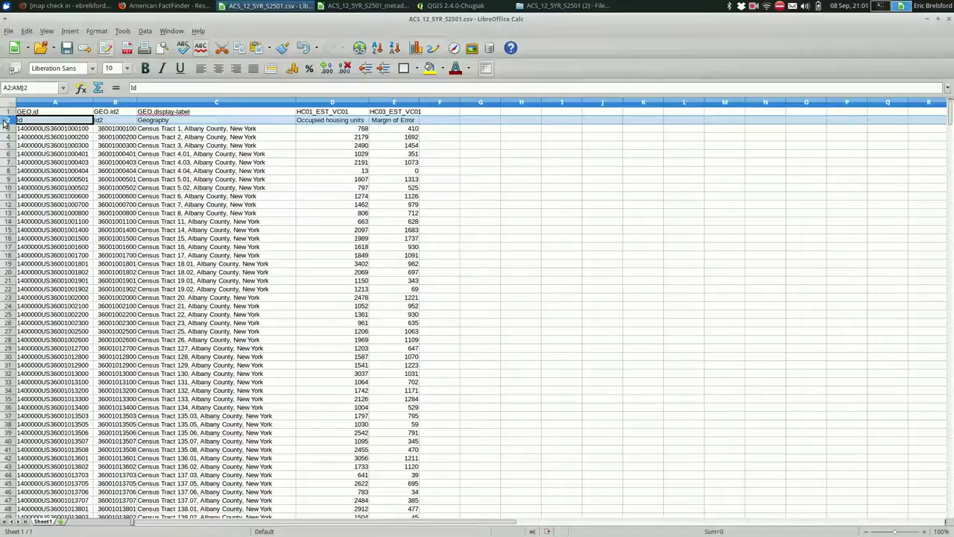
right_click(6, 121)
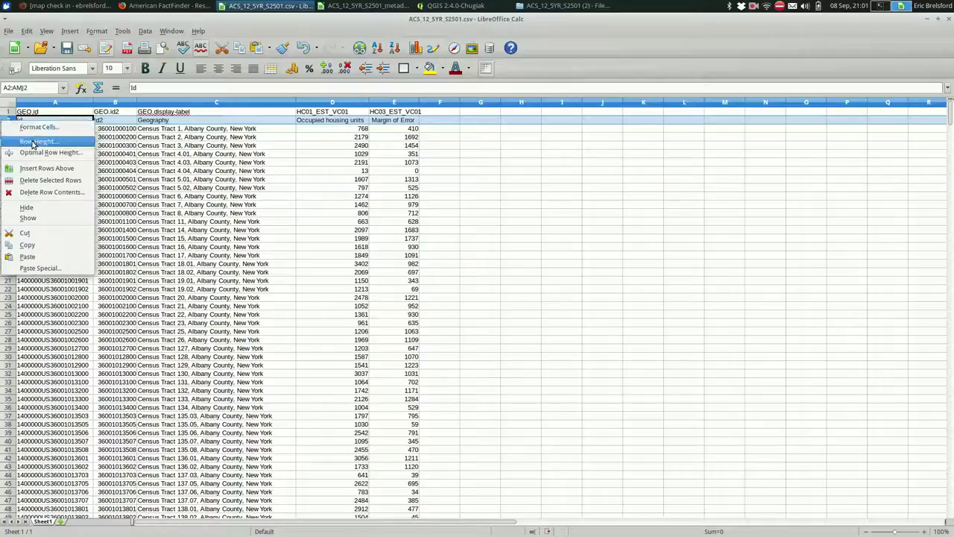
click(36, 182)
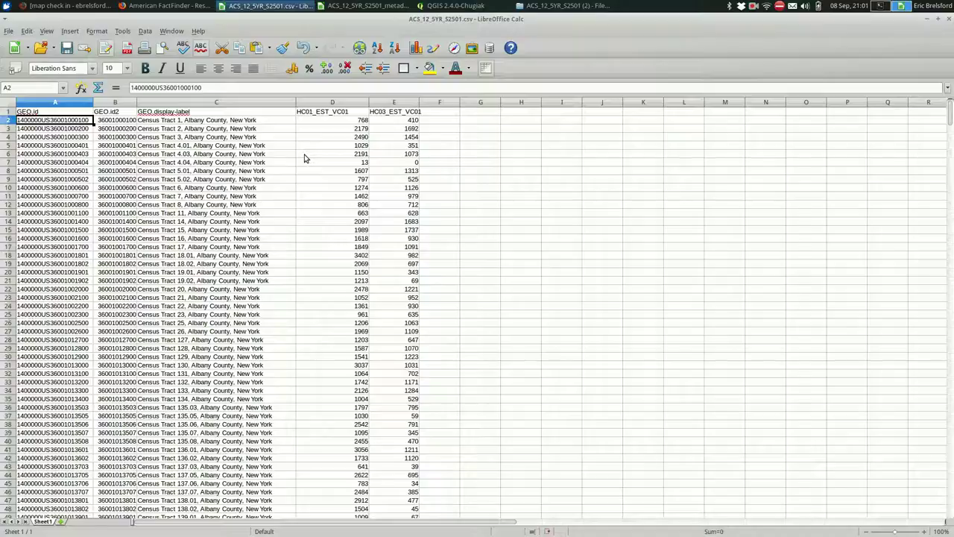
click(349, 113)
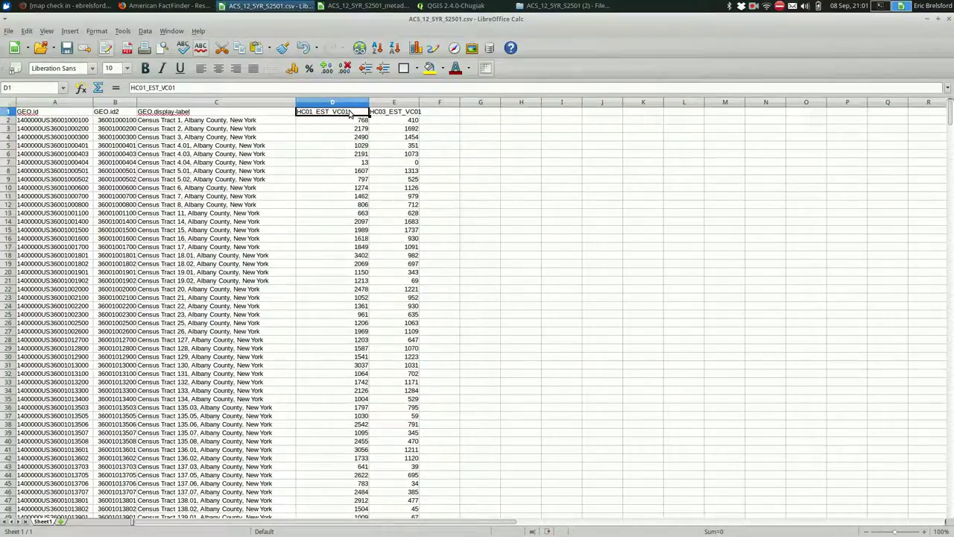
text(total_units)
key(Tab)
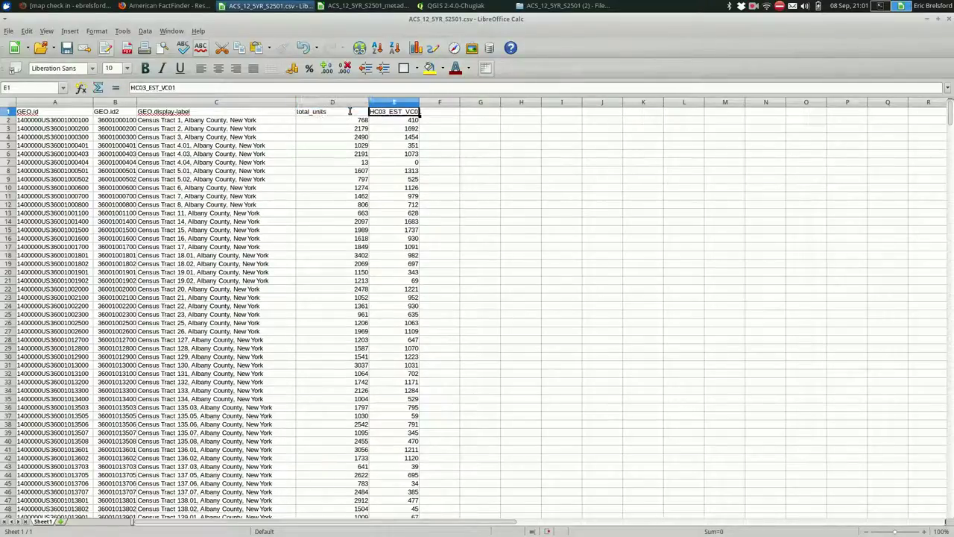
text(rented_unit)
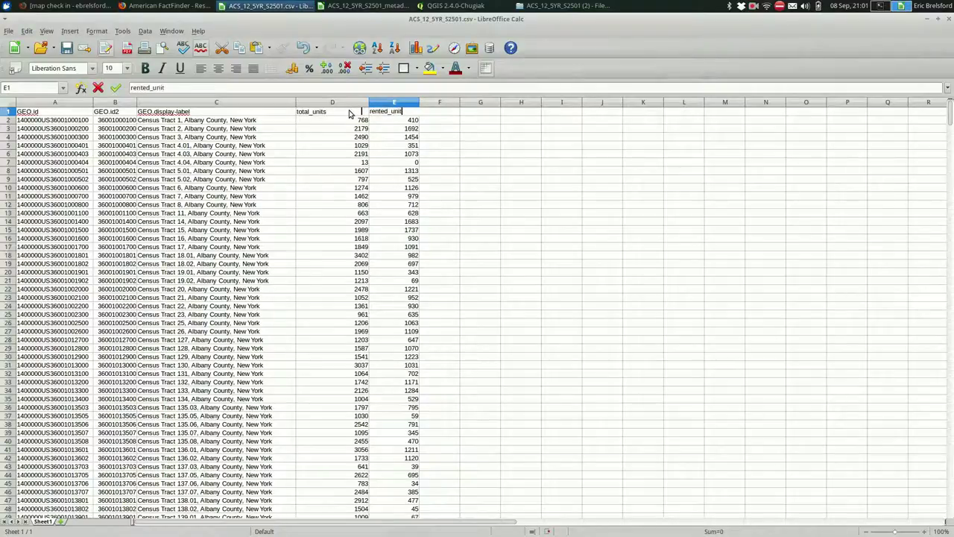
text(s)
key(Return)
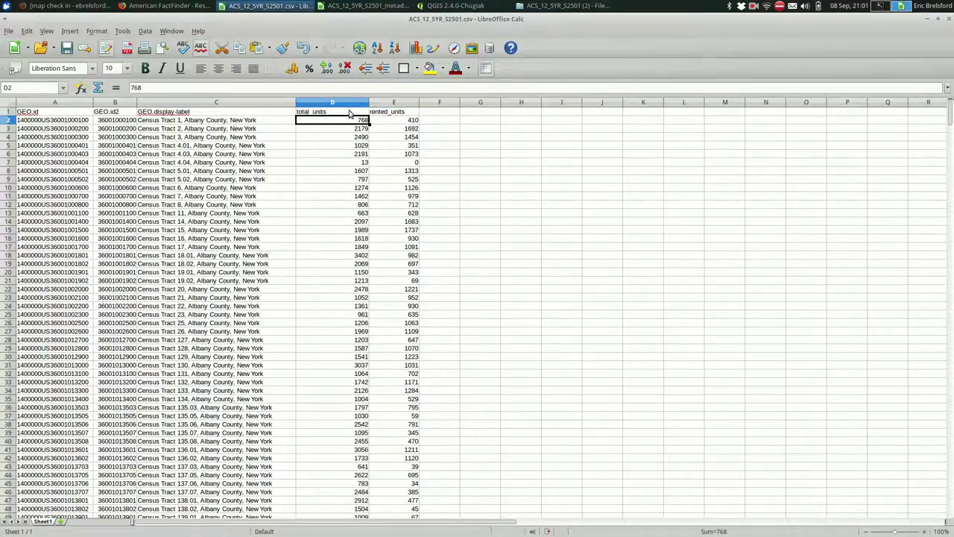
- Save the sheet in Text CSV format and switch back to the downloads folder
key(ctrl+s)
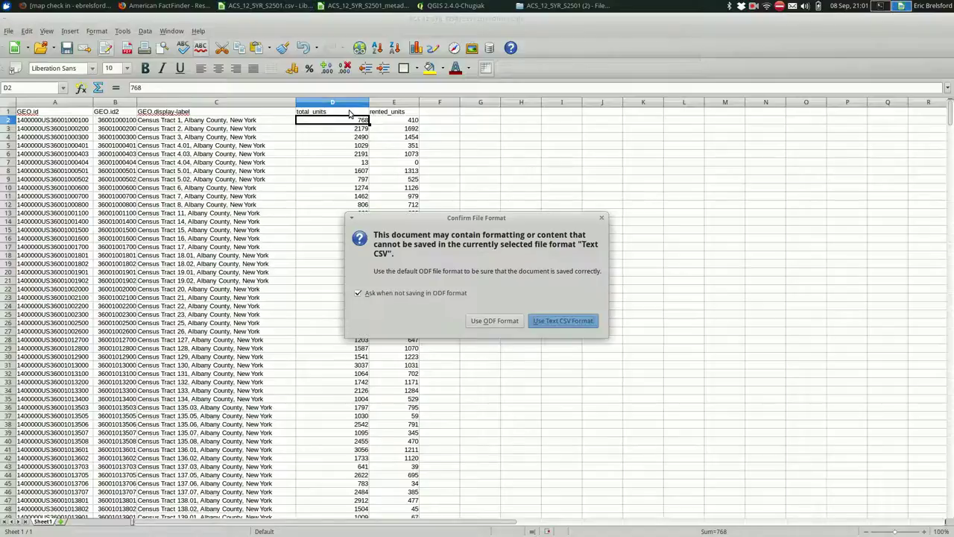
key(Return)
key(alt+Tab)
key(alt+Tab)
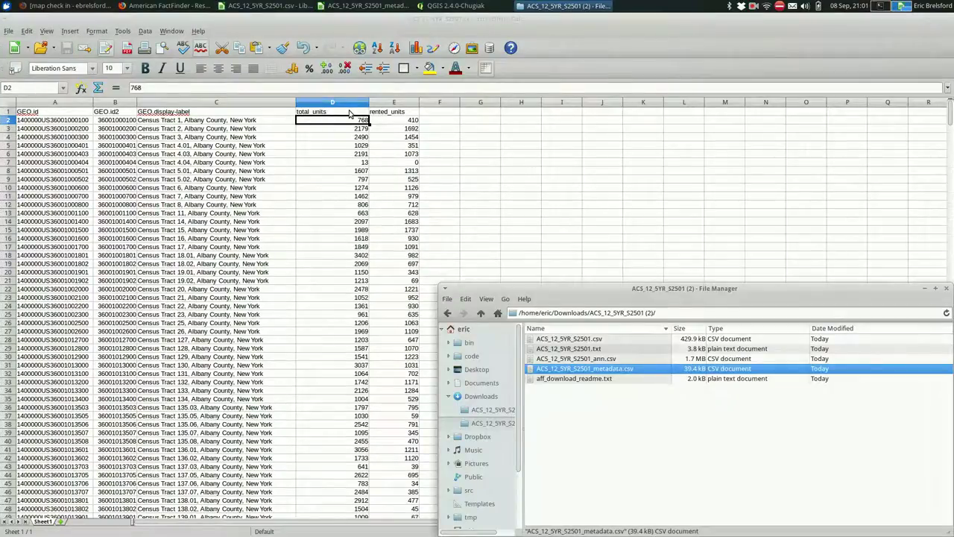
key(alt+Tab)
key(alt+Tab)
key(alt+Tab)
key(alt+Tab)
key(alt+Tab)
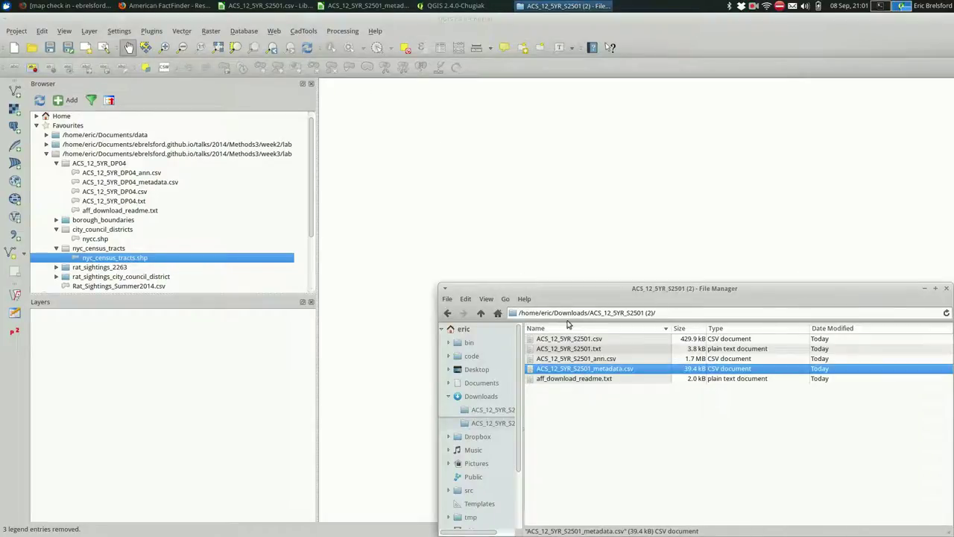
- Drag ACS_12_5YR_S2501.csv from the file manager into the QGIS Layers panel
click(576, 340)
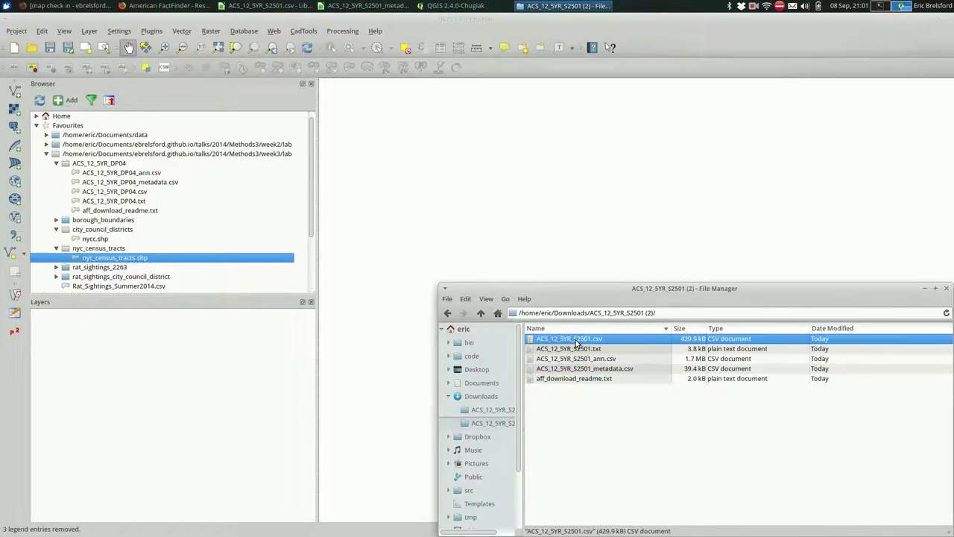
drag(576, 342, 73, 363)
click(93, 307)
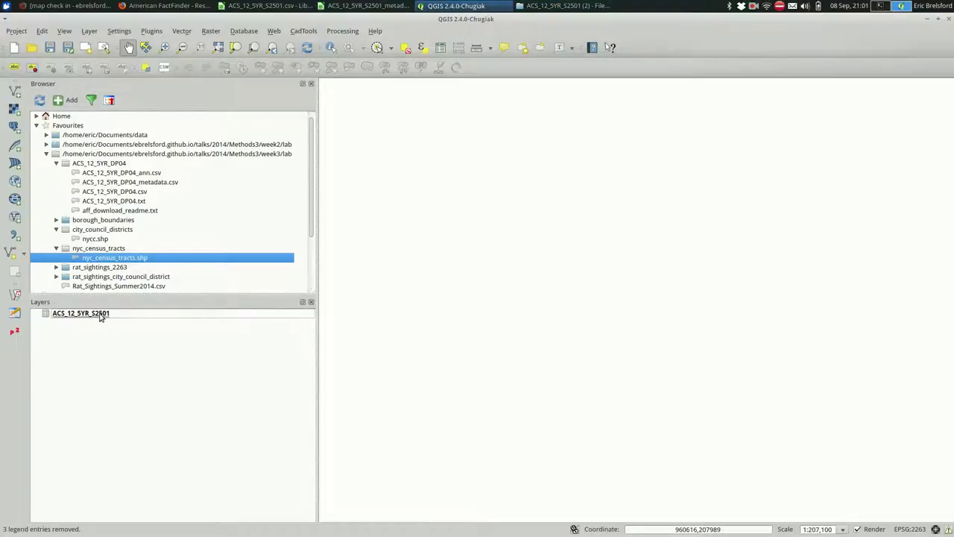
- Open the ACS_12_5YR_S2501 attribute table to check its values, then close it
click(102, 316)
right_click(100, 317)
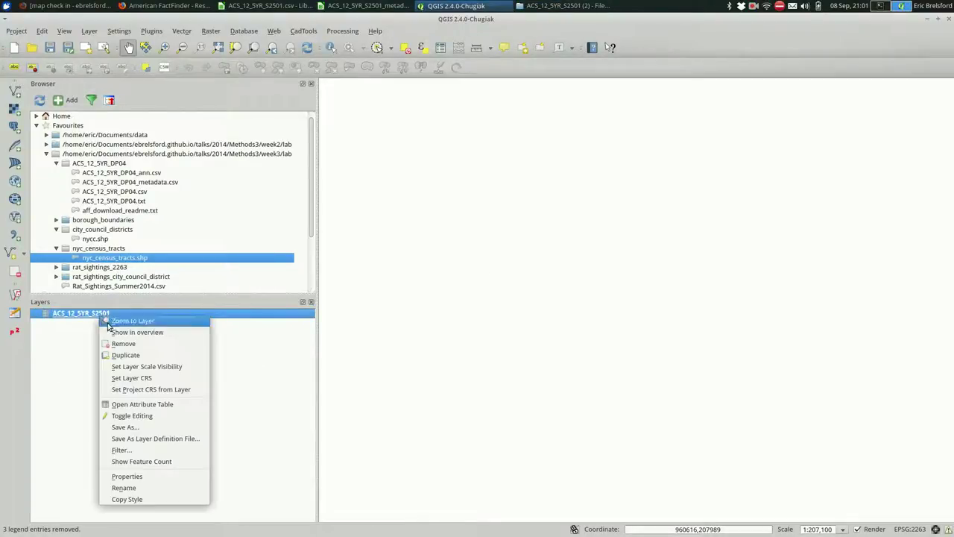
click(141, 404)
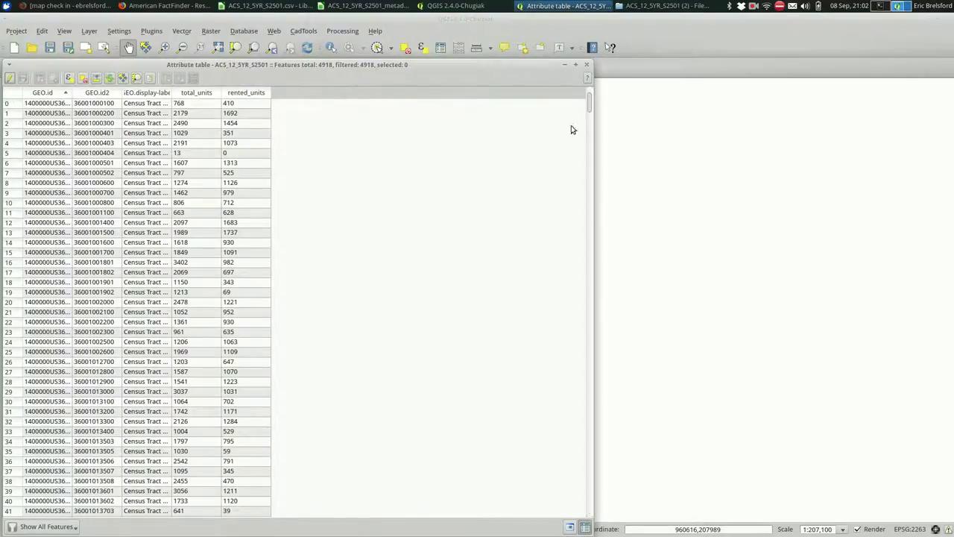
click(588, 66)
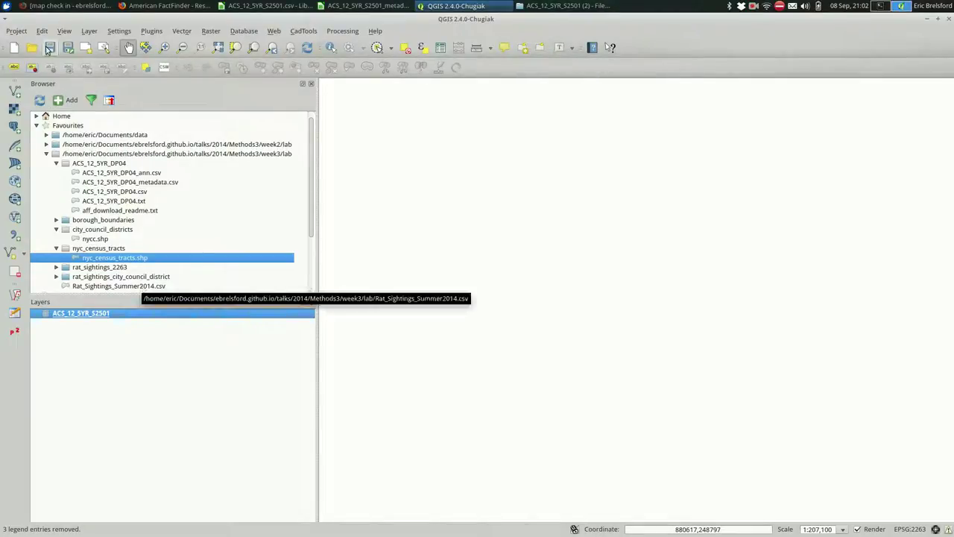
- Start a delimited text layer import from the Layer menu, then cancel it
click(89, 33)
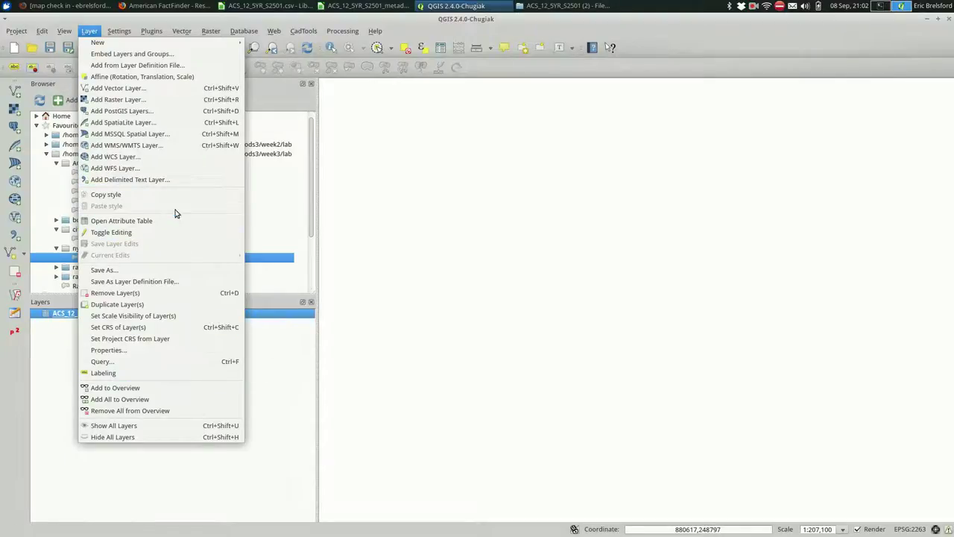
click(199, 183)
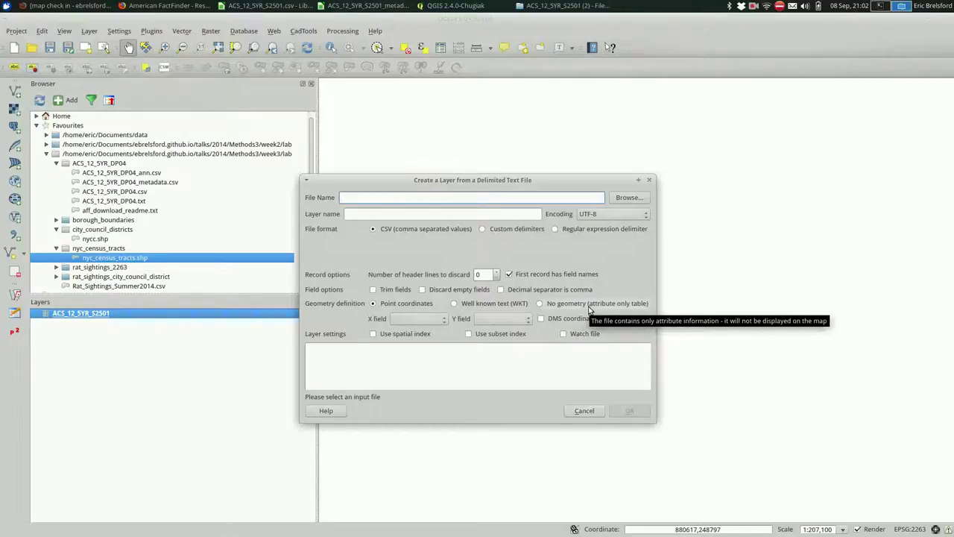
click(584, 410)
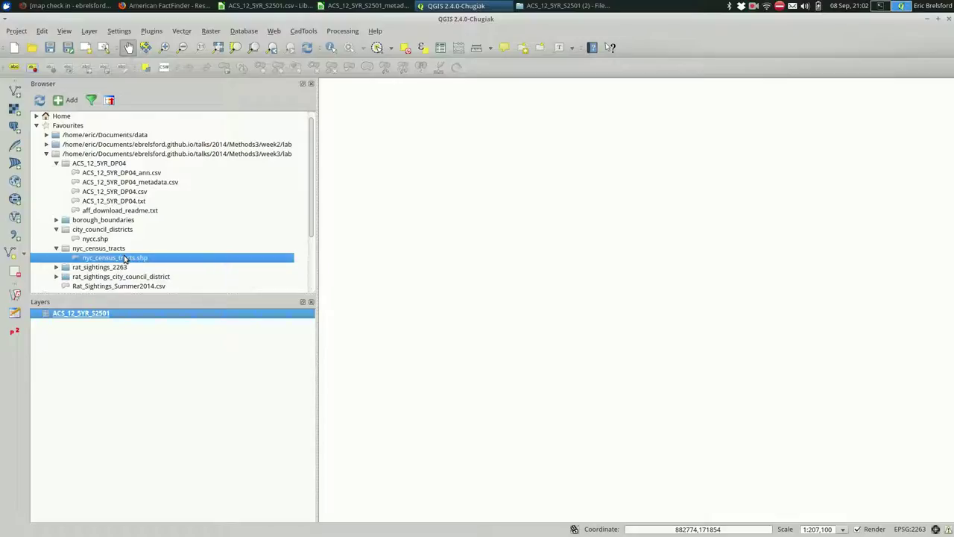
double_click(125, 257)
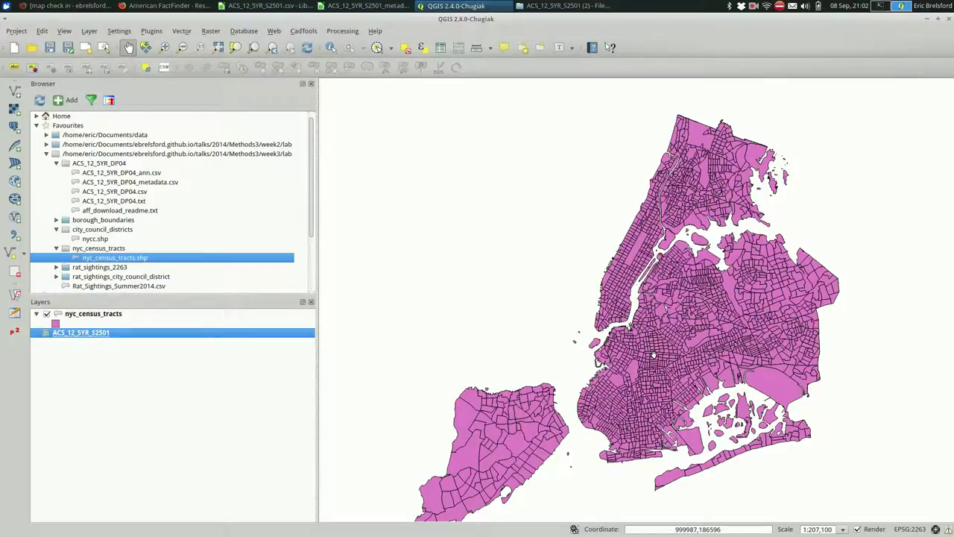
click(135, 313)
right_click(136, 314)
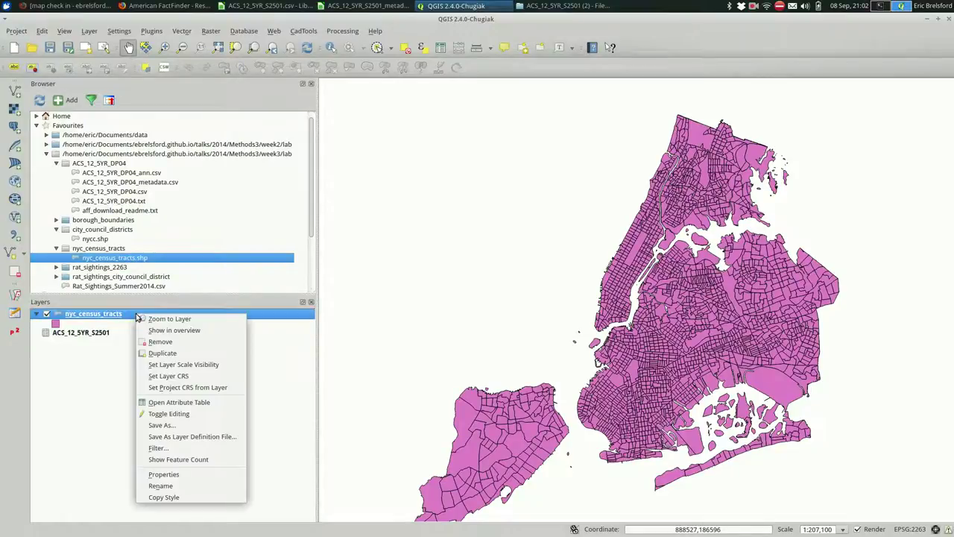
click(179, 402)
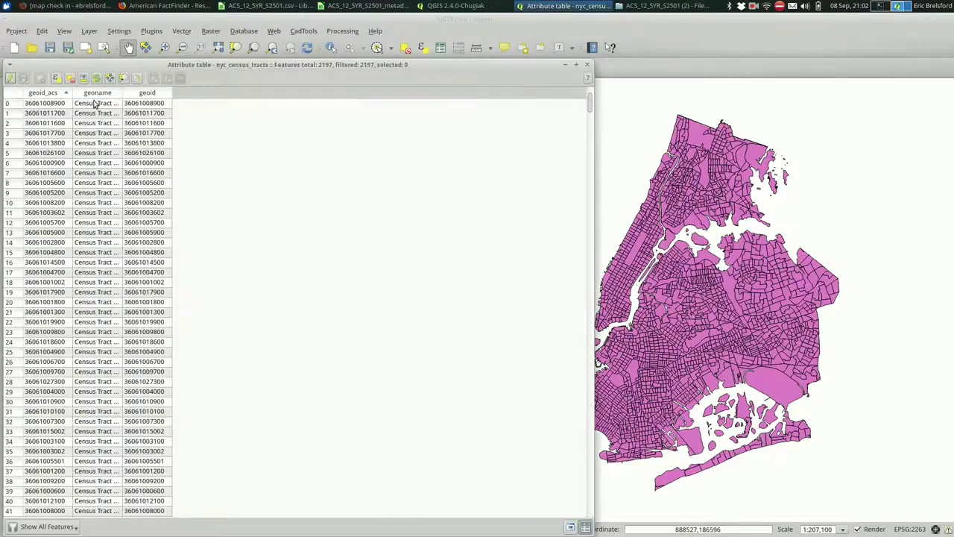
drag(120, 97, 256, 112)
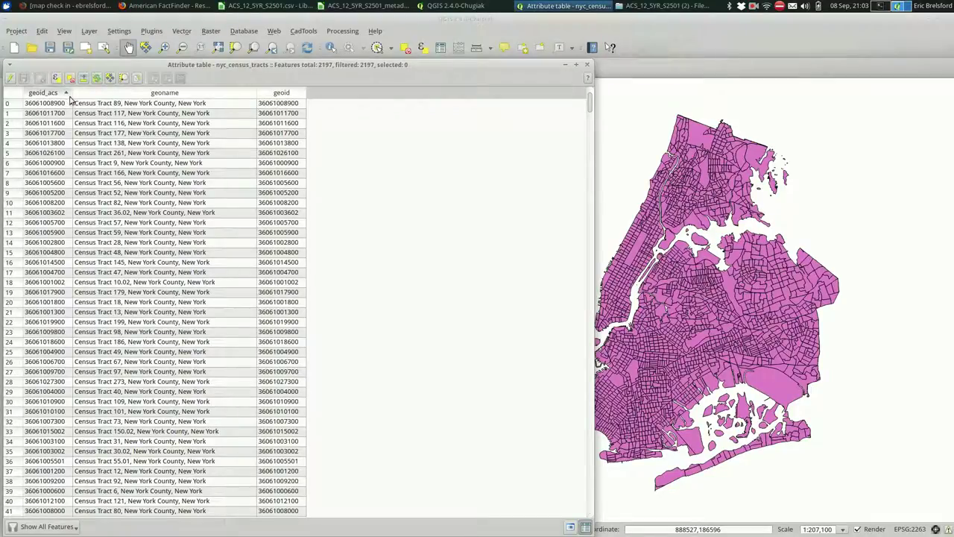
drag(71, 92, 83, 92)
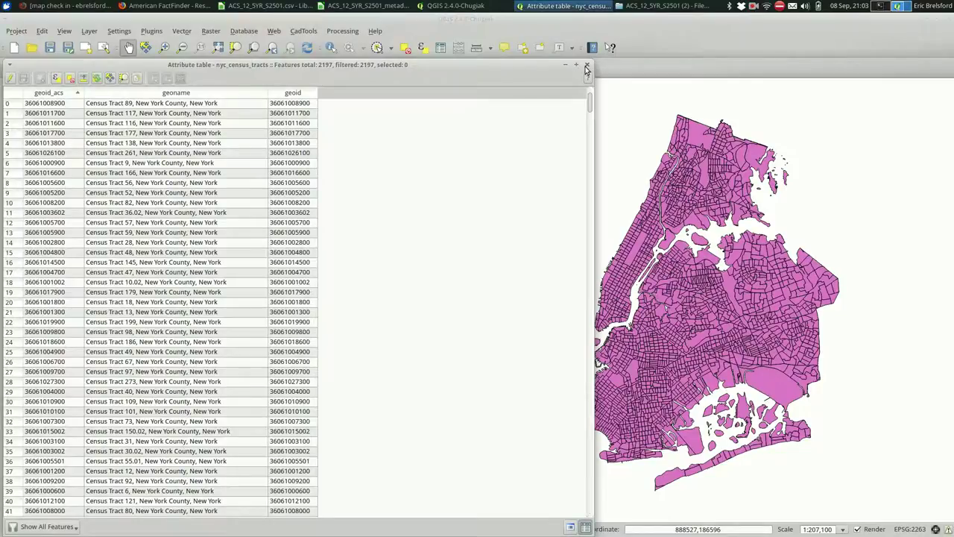
click(585, 65)
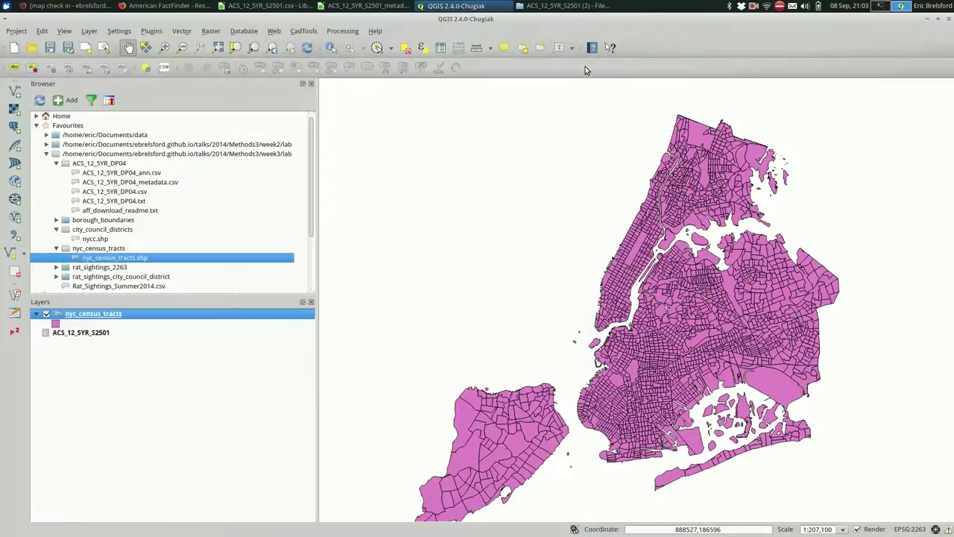
- Open the ACS_12_5YR_S2501 attribute table, move it aside, then open the nyc_census_tracts table
click(121, 334)
right_click(122, 334)
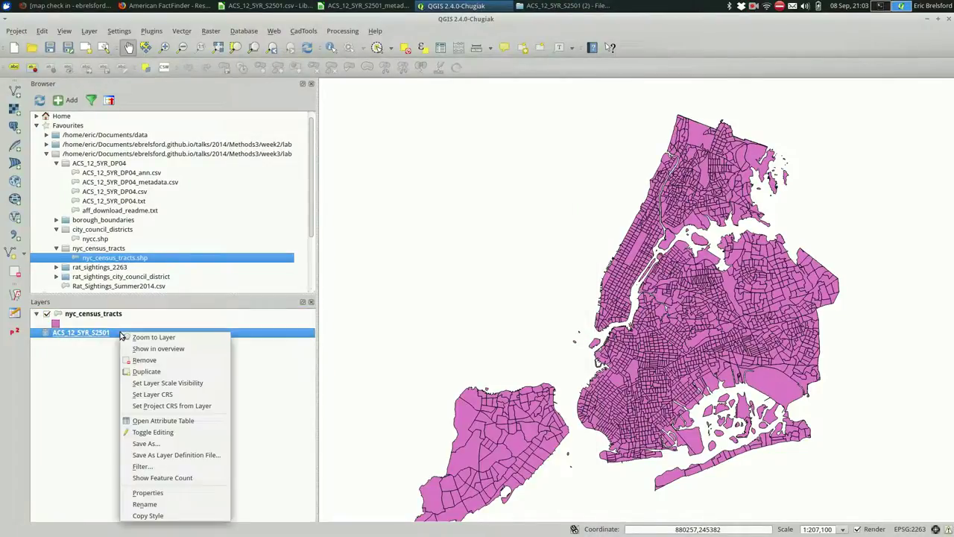
click(153, 420)
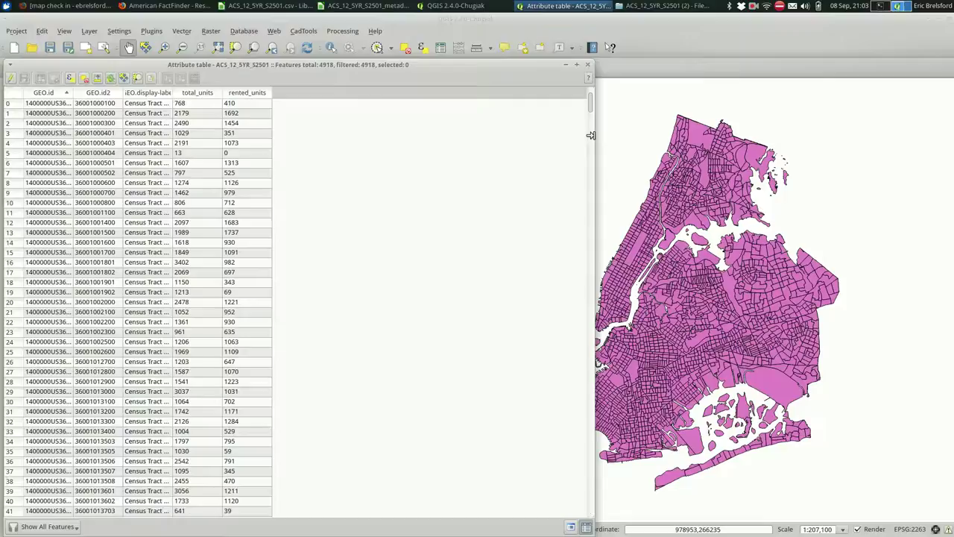
drag(590, 135, 351, 143)
drag(247, 64, 649, 54)
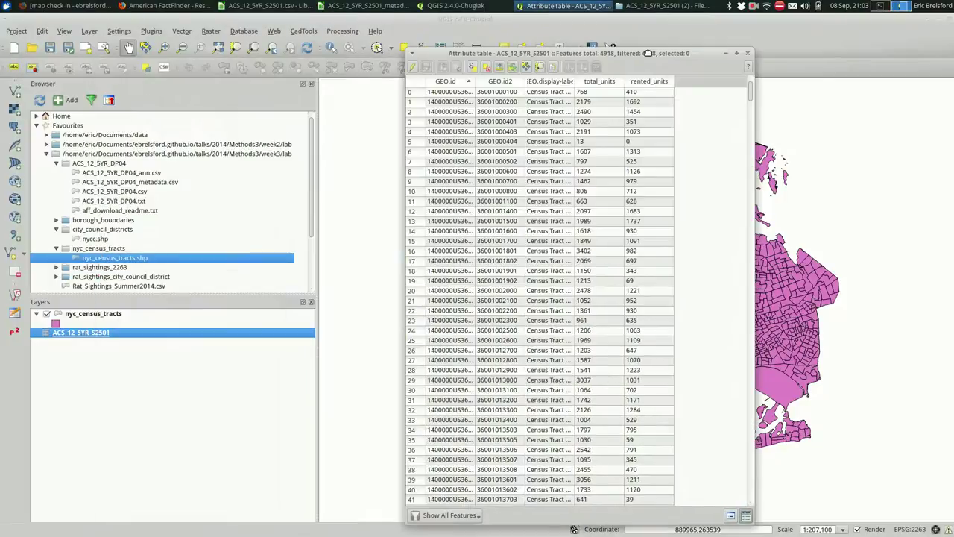
right_click(159, 315)
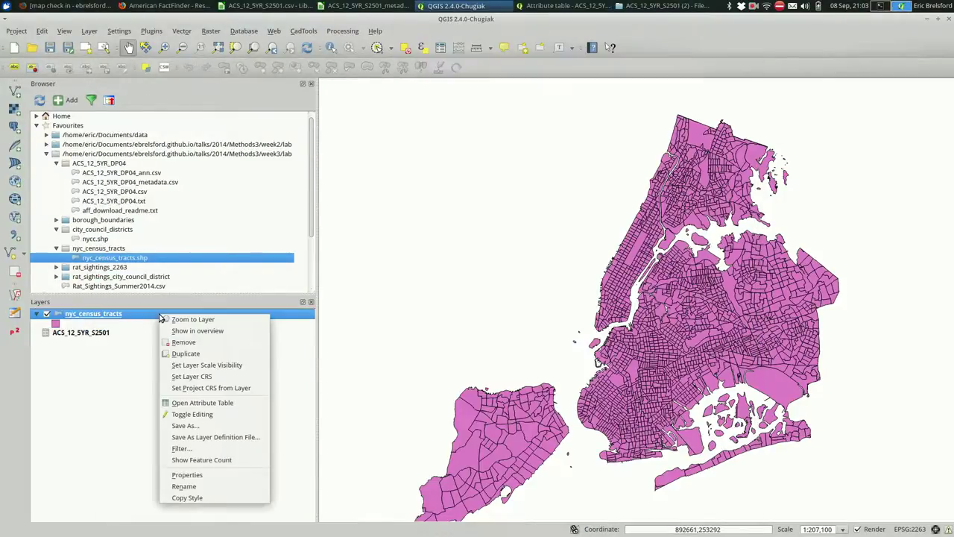
click(209, 402)
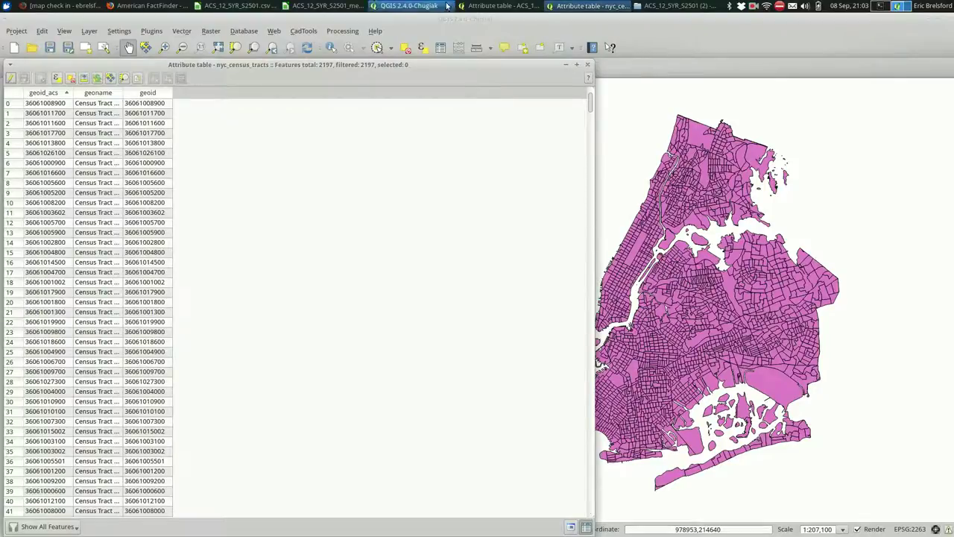
- Sort the ACS table by GEO.id2 and the tract table by geoid_acs ascending, then select the first ACS record
click(472, 6)
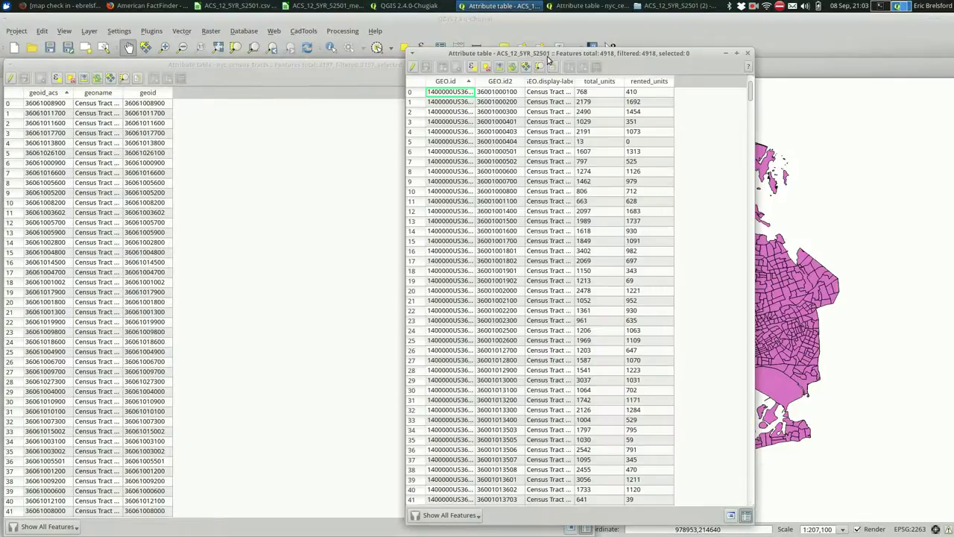
mouse_move(555, 53)
mouse_down()
mouse_move(371, 51)
mouse_move(364, 62)
mouse_up()
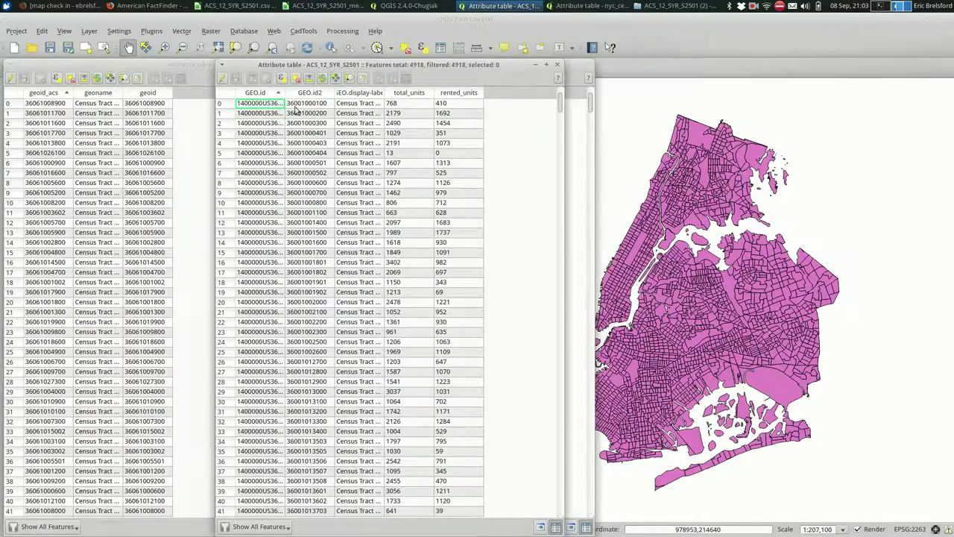
click(316, 95)
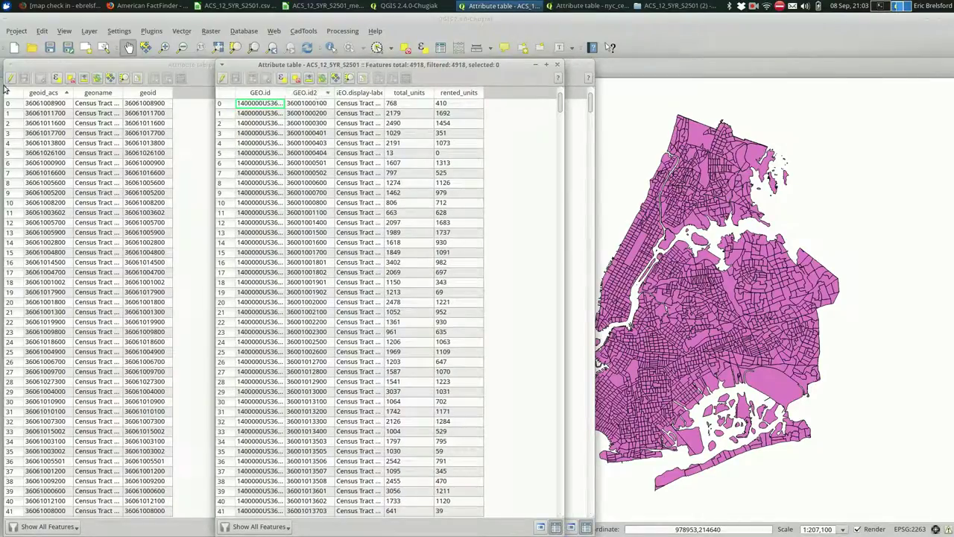
click(52, 93)
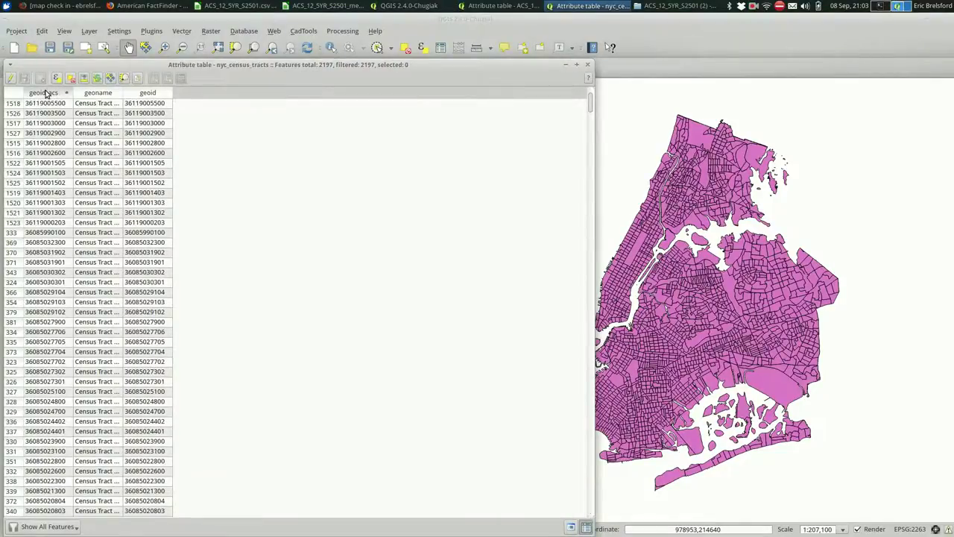
click(47, 93)
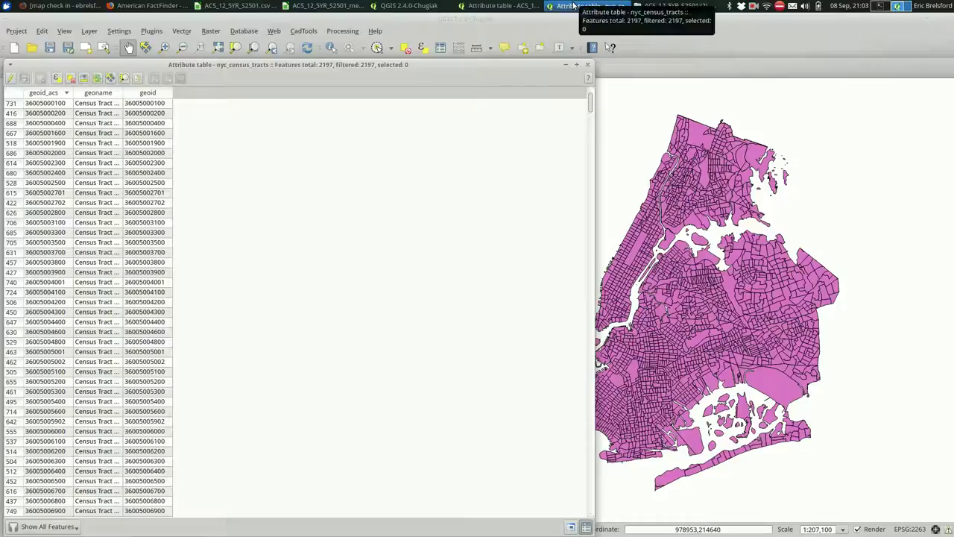
click(486, 6)
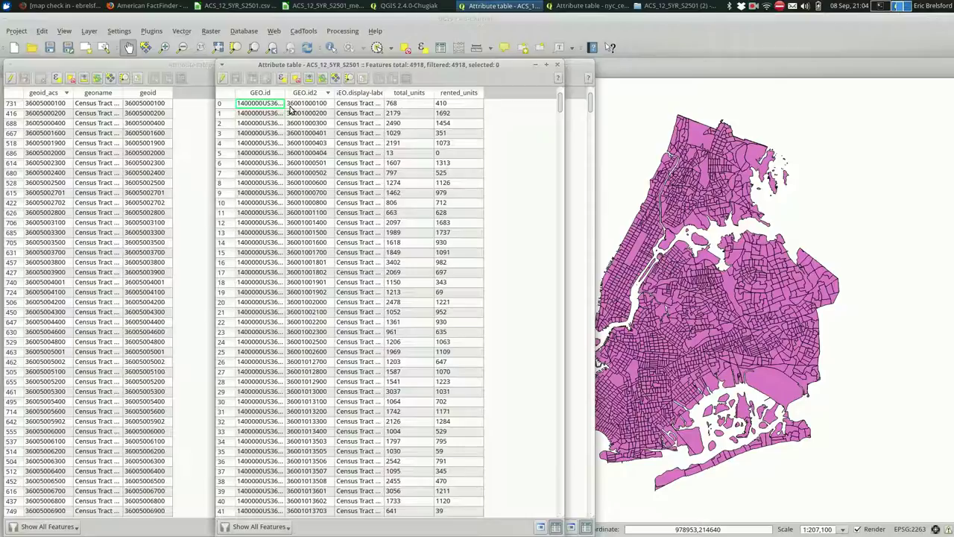
click(229, 106)
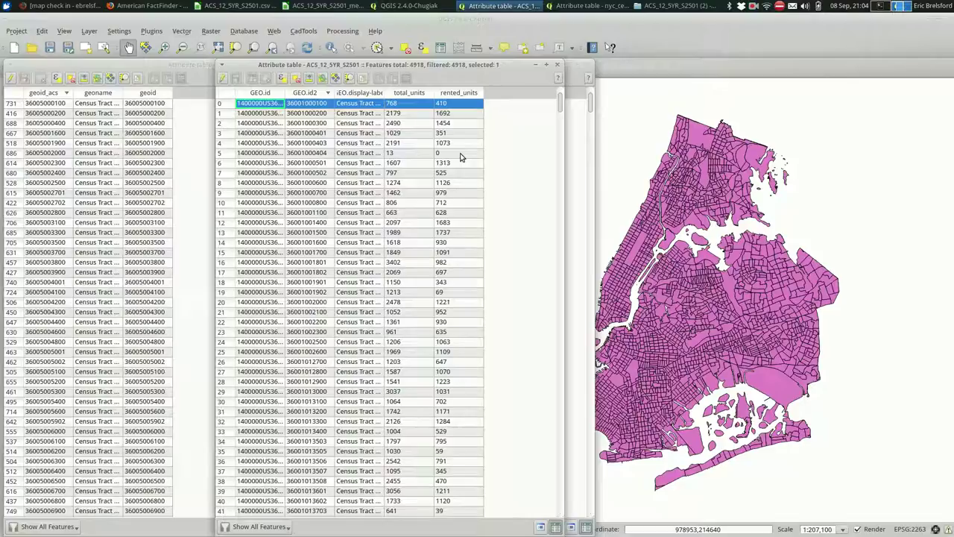
- Close both attribute tables and go to the Joins page of nyc_census_tracts properties
key(alt+F4)
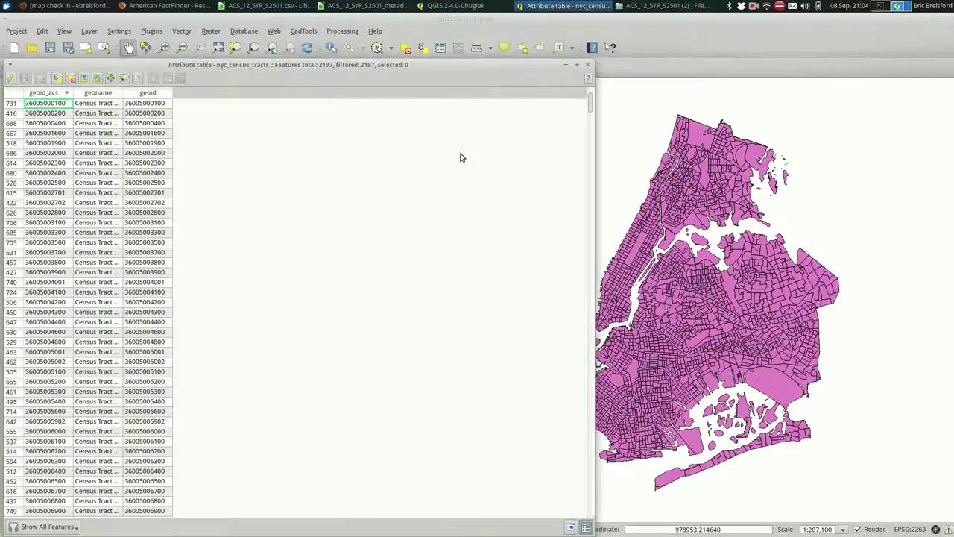
key(alt+F4)
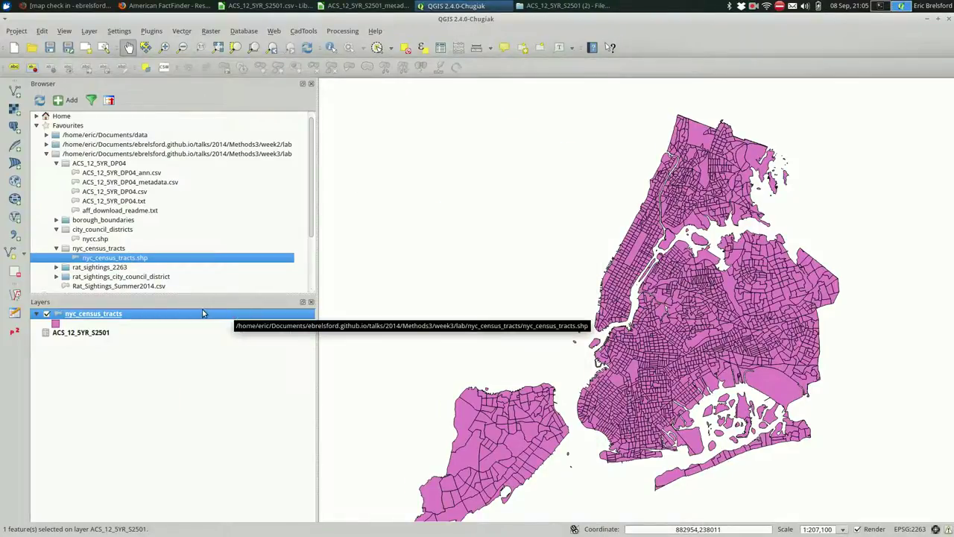
double_click(202, 313)
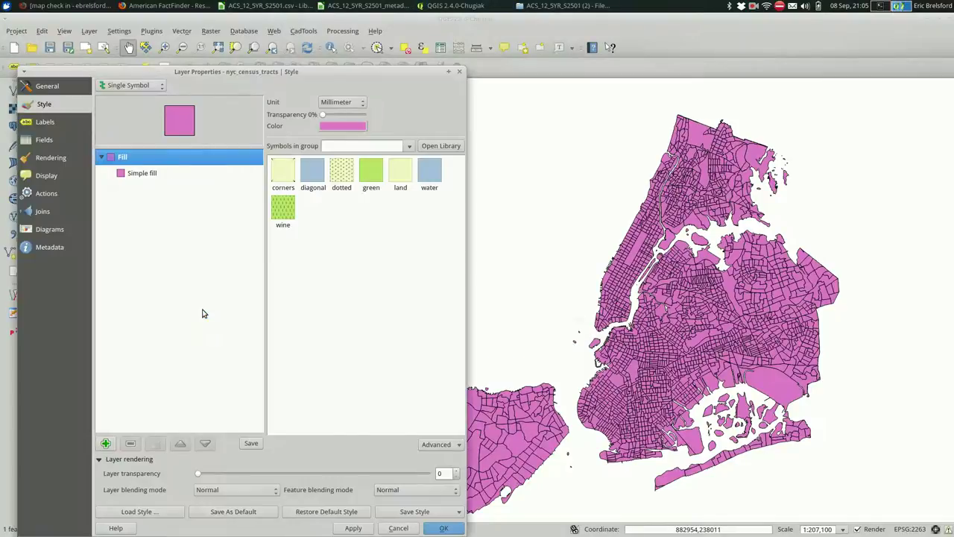
click(39, 214)
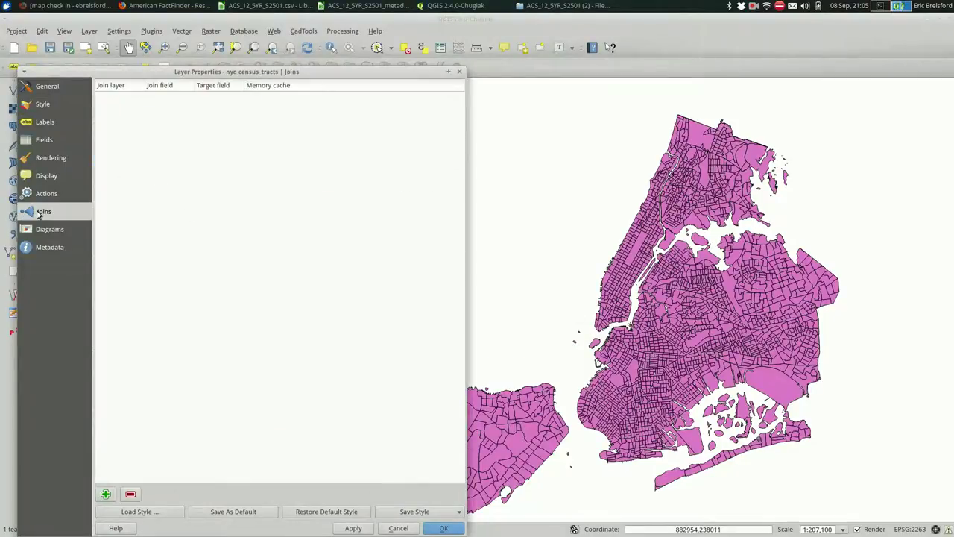
- Add a join to ACS_12_5YR_S2501 matching join field GEO.id2 to target field geoid
click(107, 495)
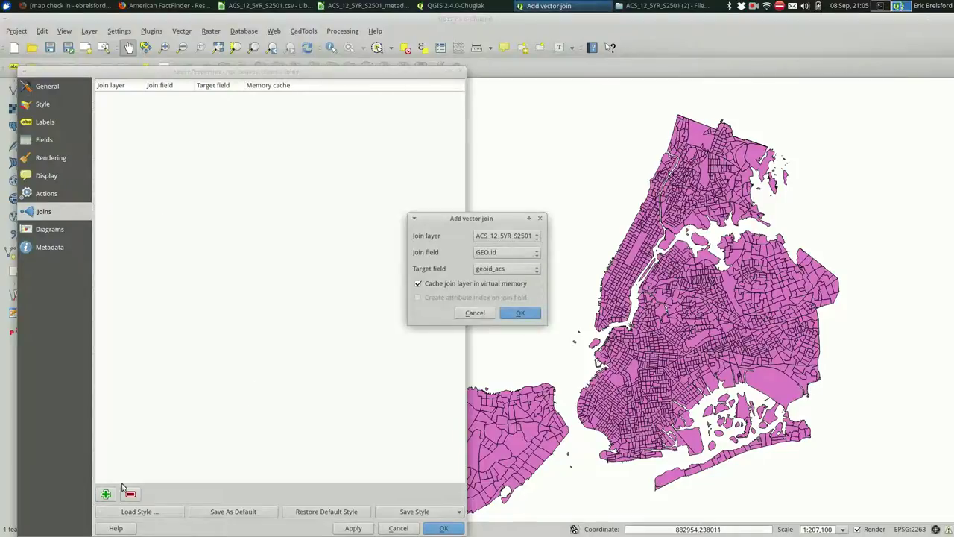
drag(497, 221, 291, 174)
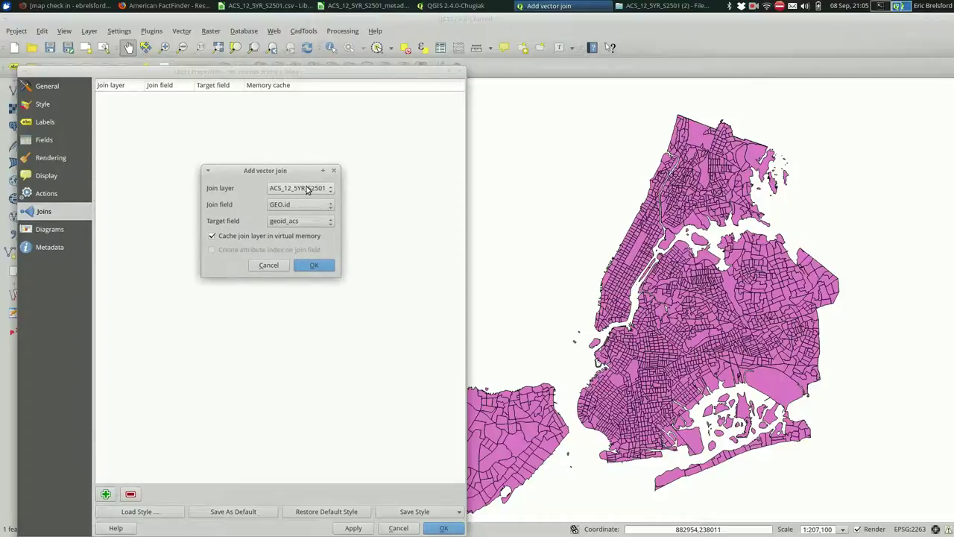
click(322, 188)
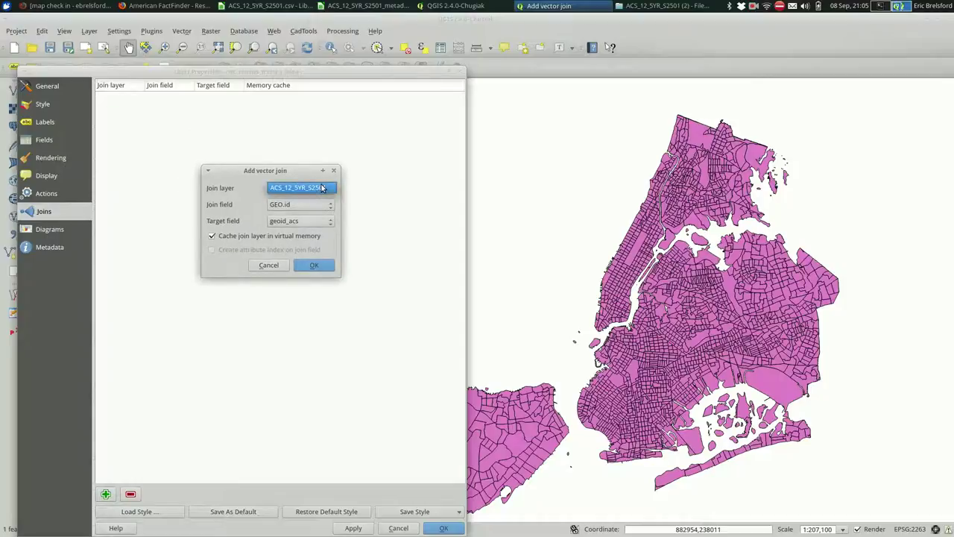
click(321, 187)
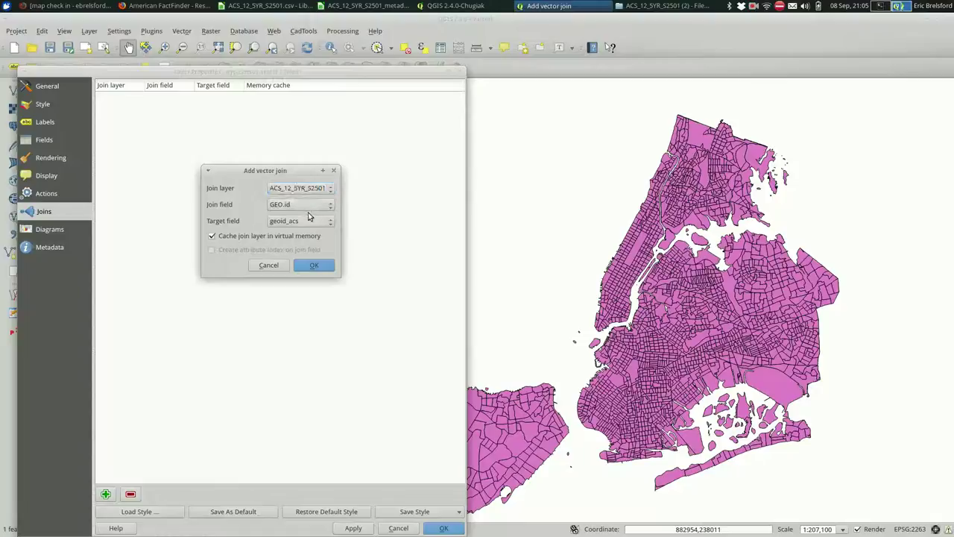
click(309, 205)
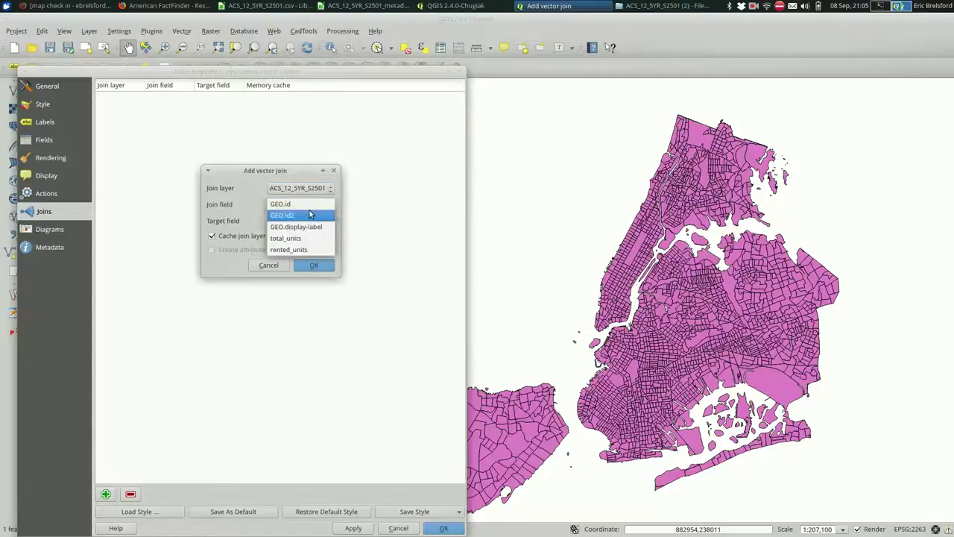
click(310, 214)
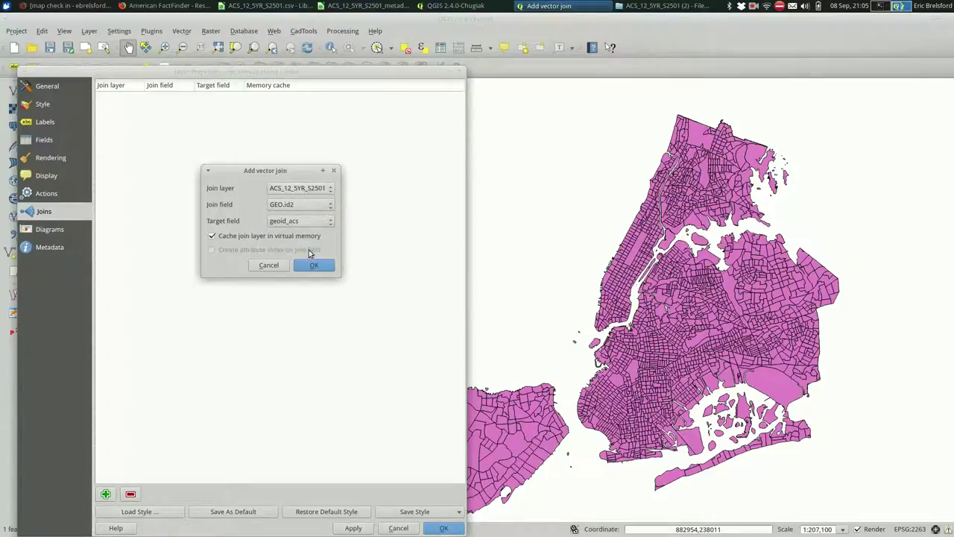
click(309, 222)
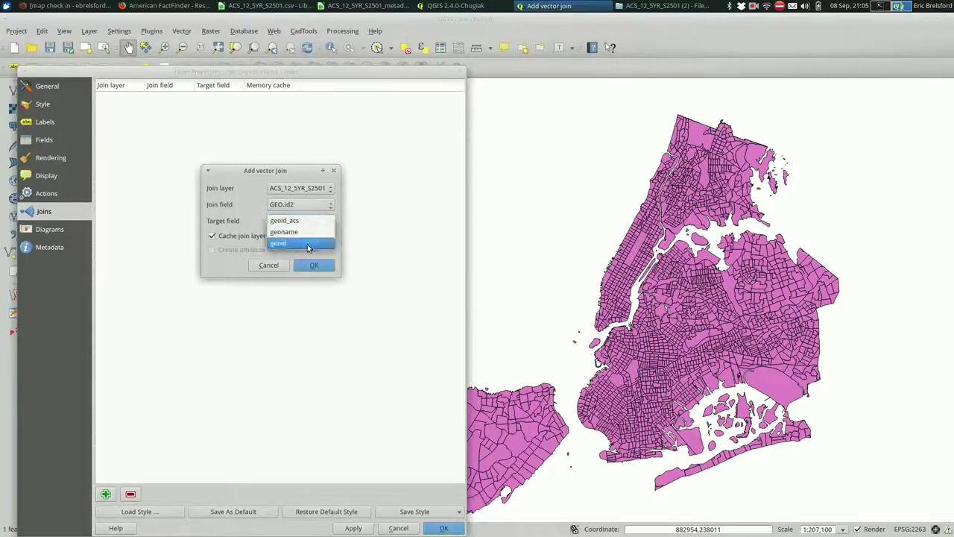
click(306, 244)
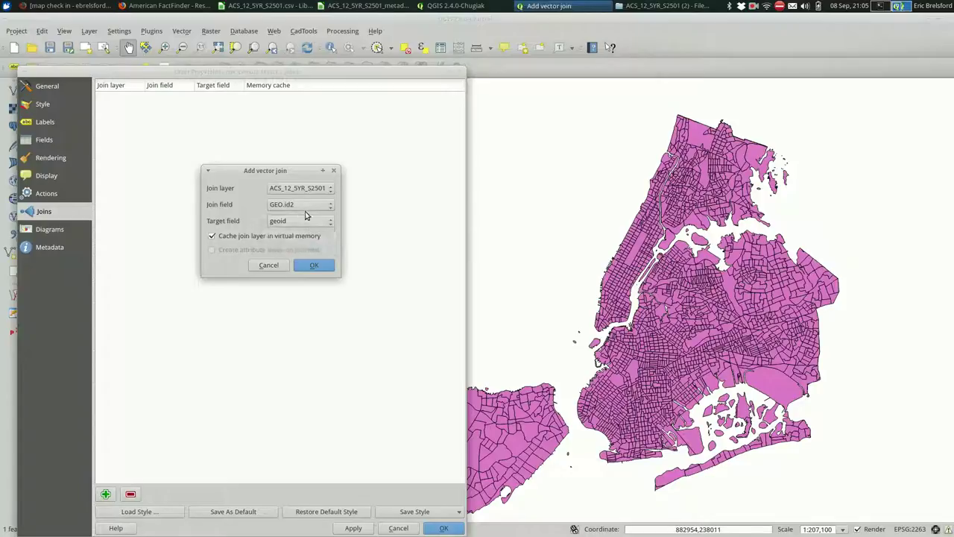
click(320, 267)
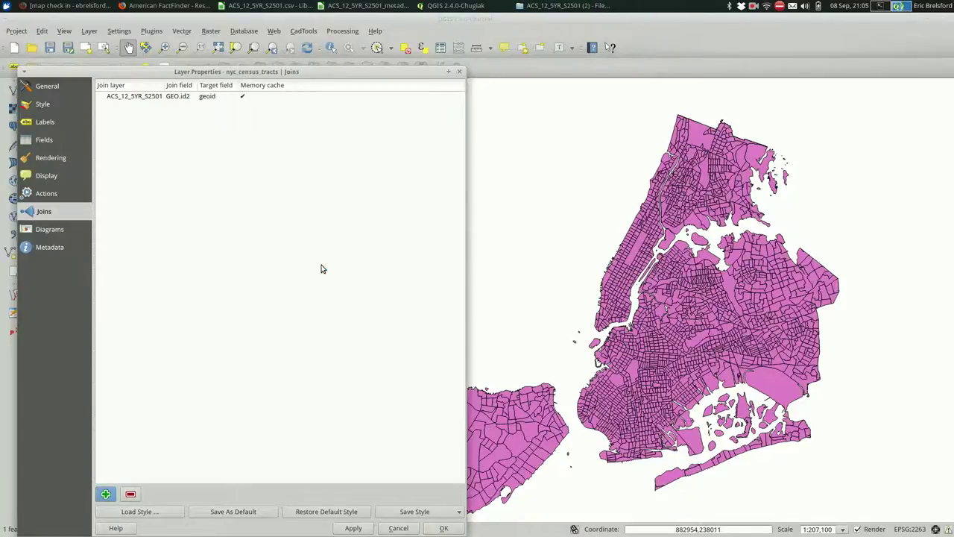
- Open the nyc_census_tracts attribute table and widen the geoid, GEO.id and display-label columns
click(433, 531)
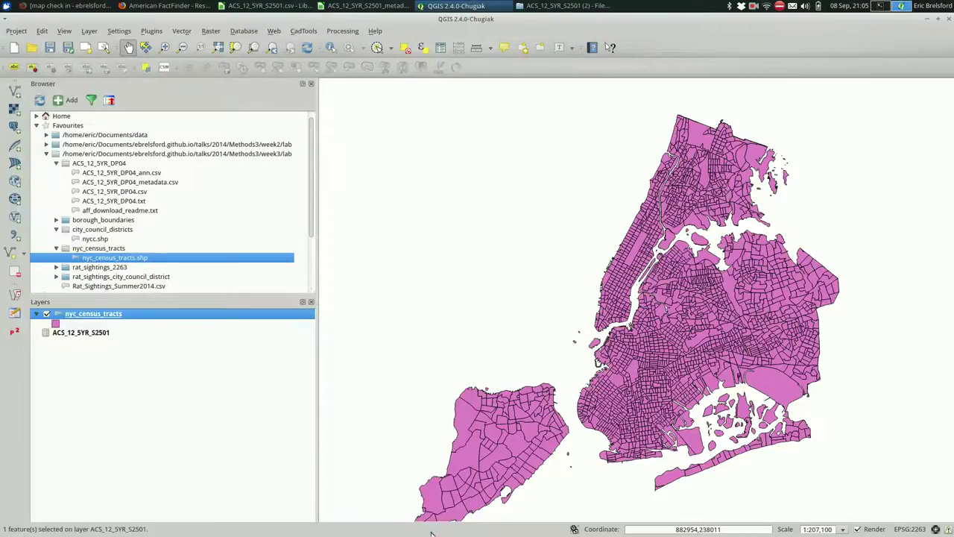
right_click(166, 318)
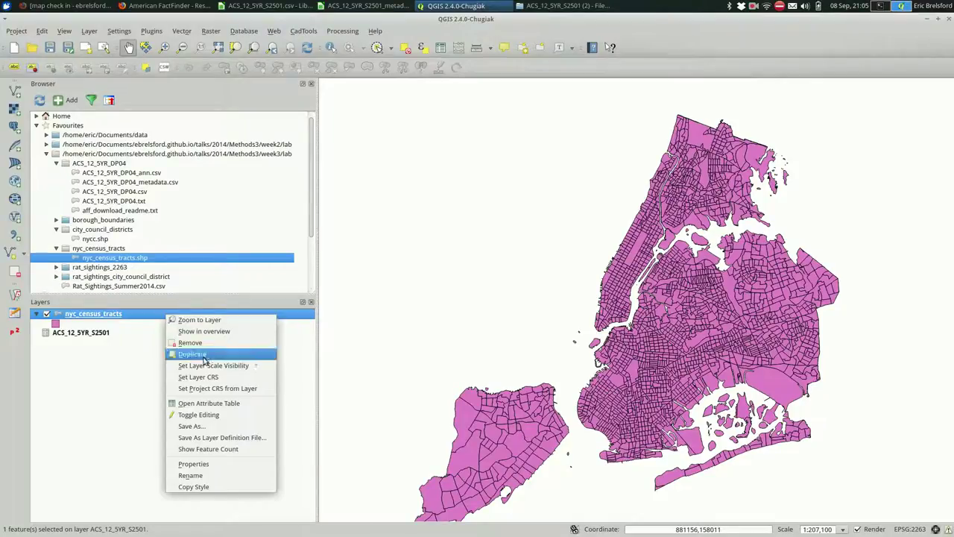
click(217, 405)
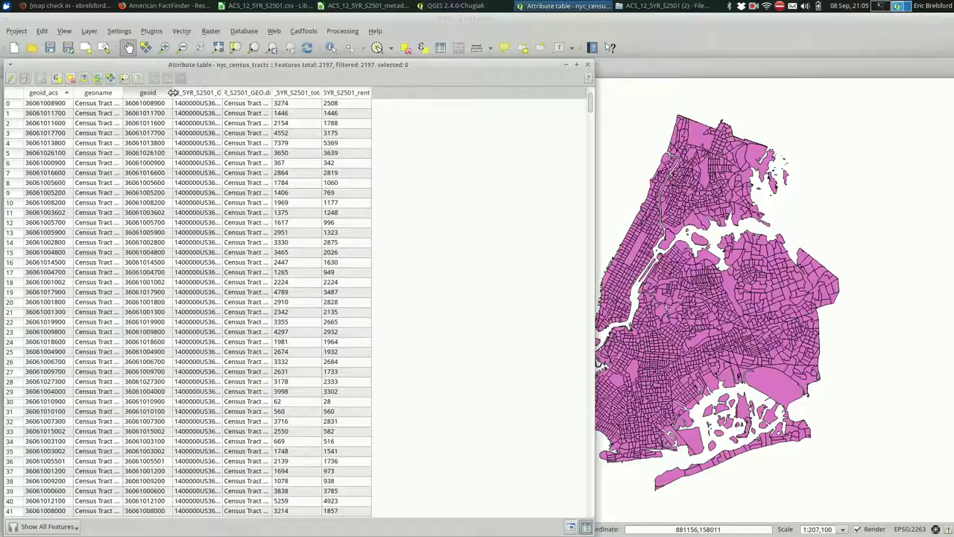
drag(173, 93, 181, 92)
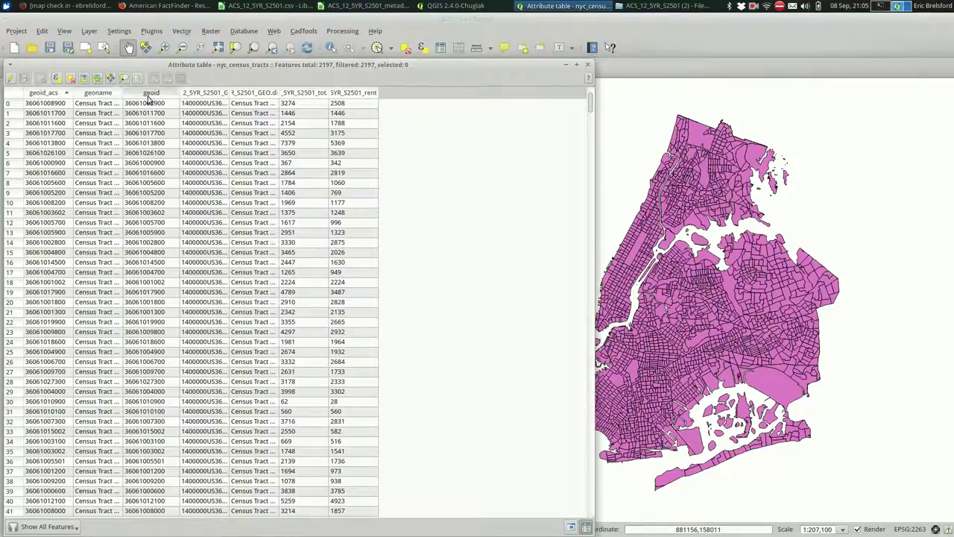
drag(228, 93, 287, 91)
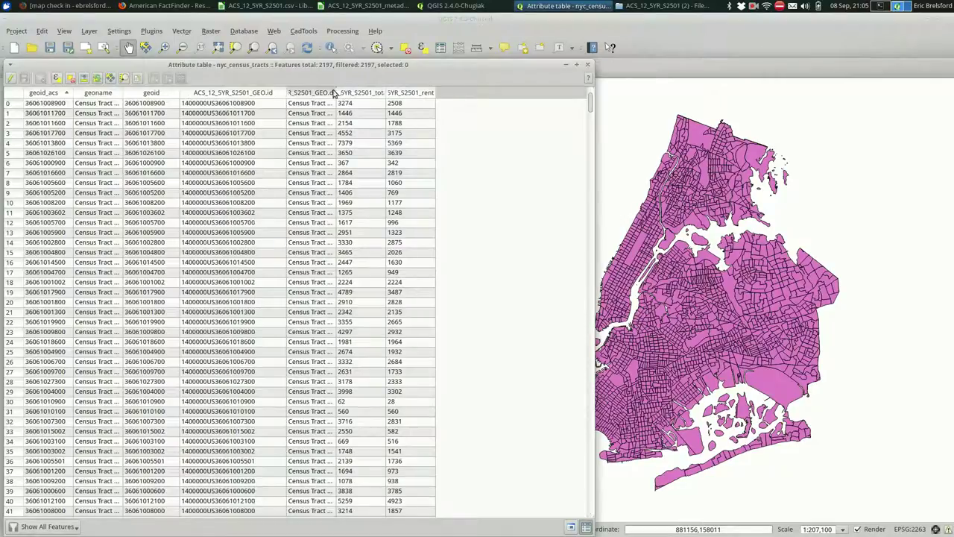
mouse_move(336, 90)
mouse_down()
mouse_move(383, 93)
mouse_move(331, 97)
mouse_up()
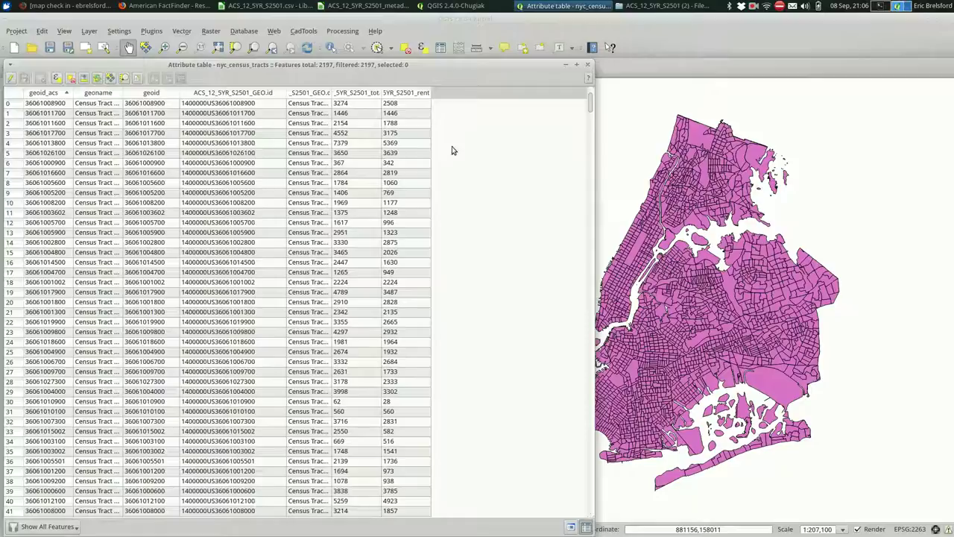
- Turn on editing and name a new Field Calculator field per_rent
click(11, 79)
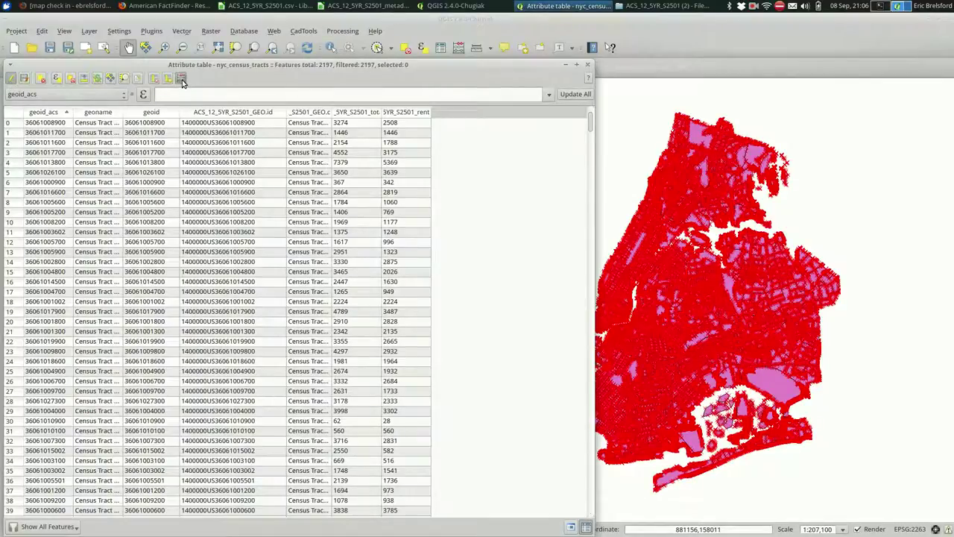
click(181, 79)
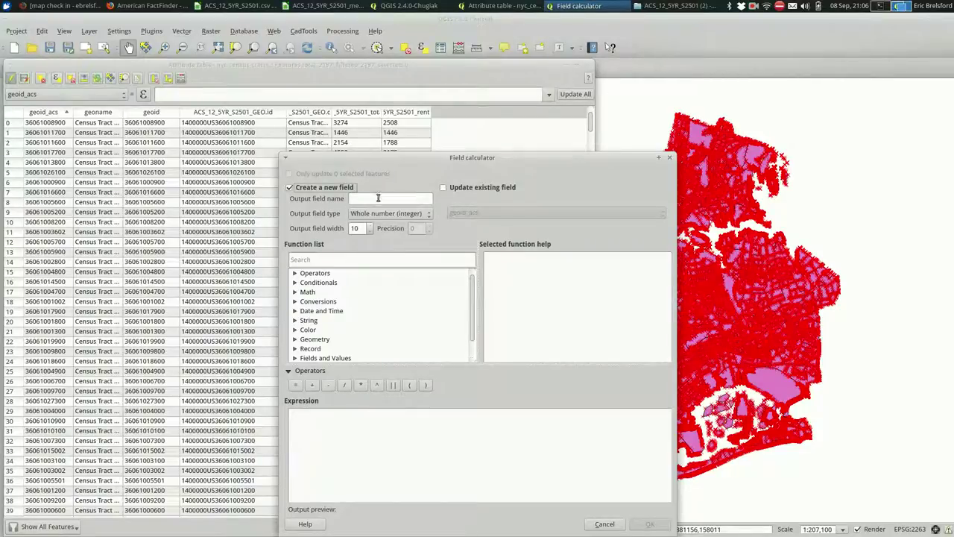
click(378, 197)
text(per)
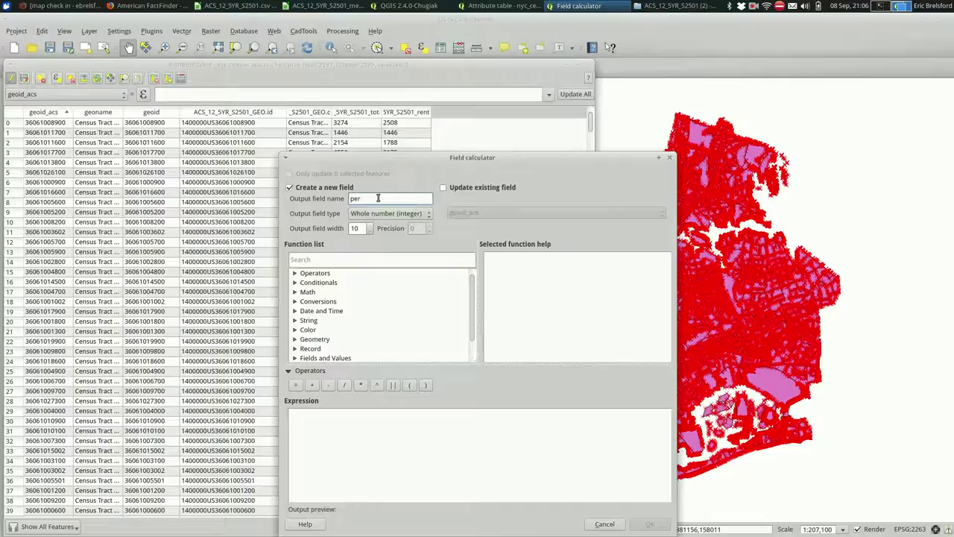
text(cent_a)
key(ctrl+a)
key(BackSpace)
text(per_retn)
key(BackSpace)
key(BackSpace)
text(nt)
- Make the per_rent field a decimal number with precision 5
click(388, 212)
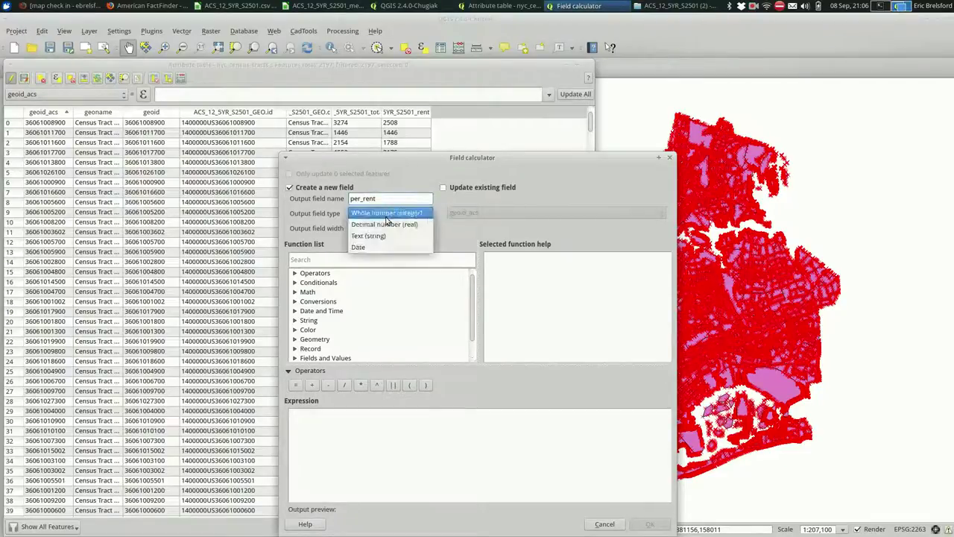
click(385, 223)
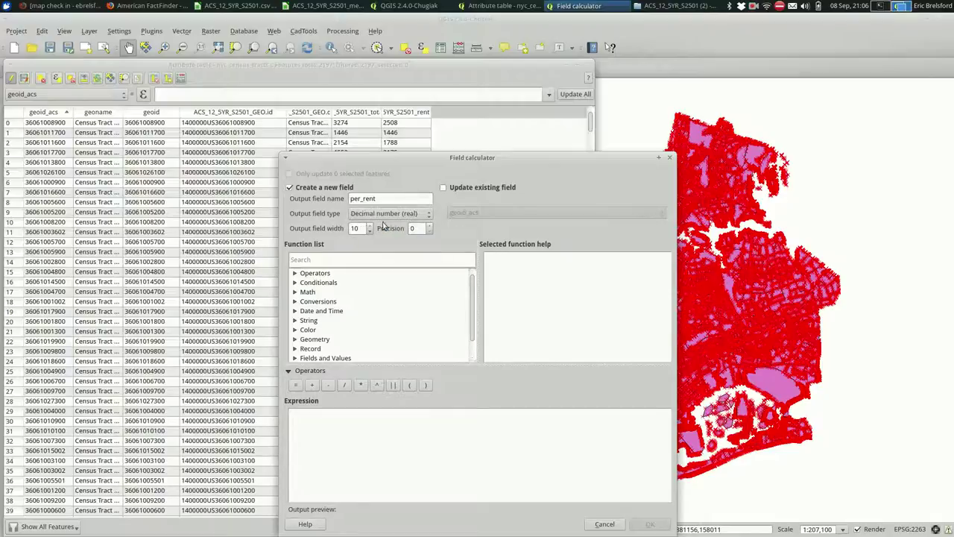
click(422, 228)
double_click(422, 228)
text(2)
key(BackSpace)
text(5)
- Set the expression to rented_units / total_units and create the field
scroll(356, 326, down, 1)
click(339, 339)
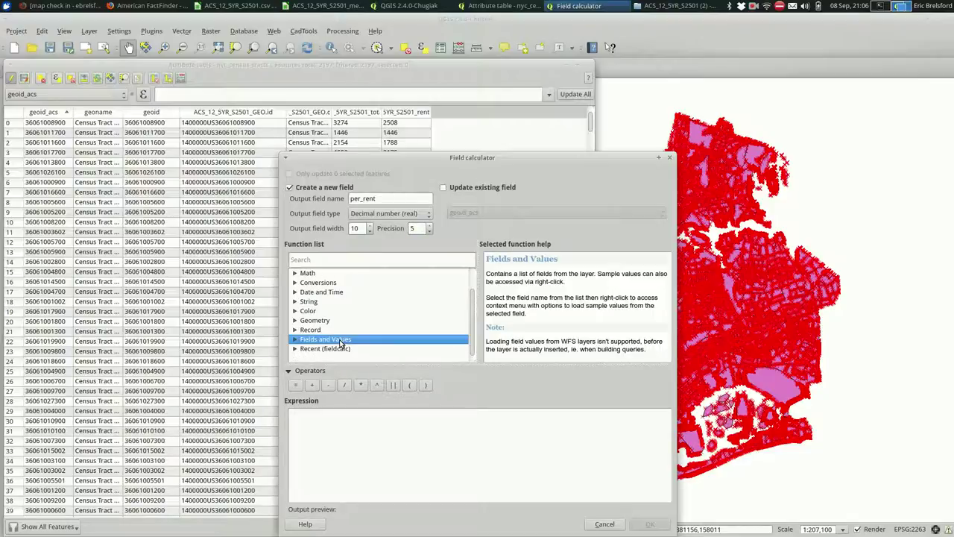
double_click(339, 339)
scroll(351, 337, down, 2)
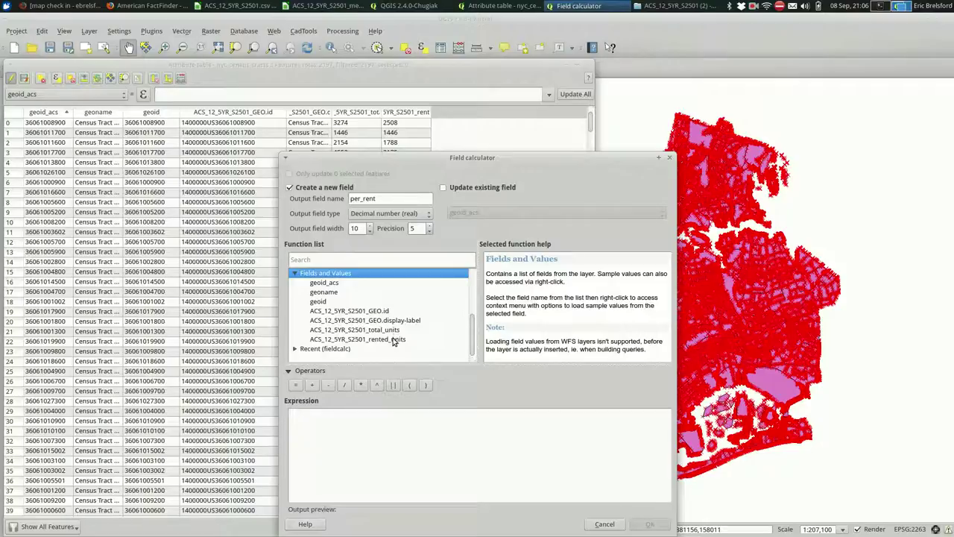
double_click(393, 340)
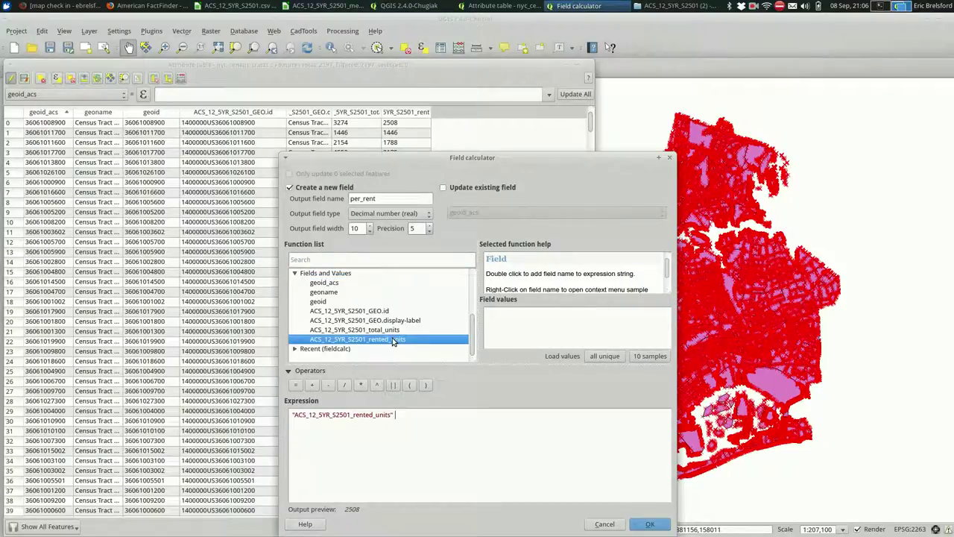
text(/)
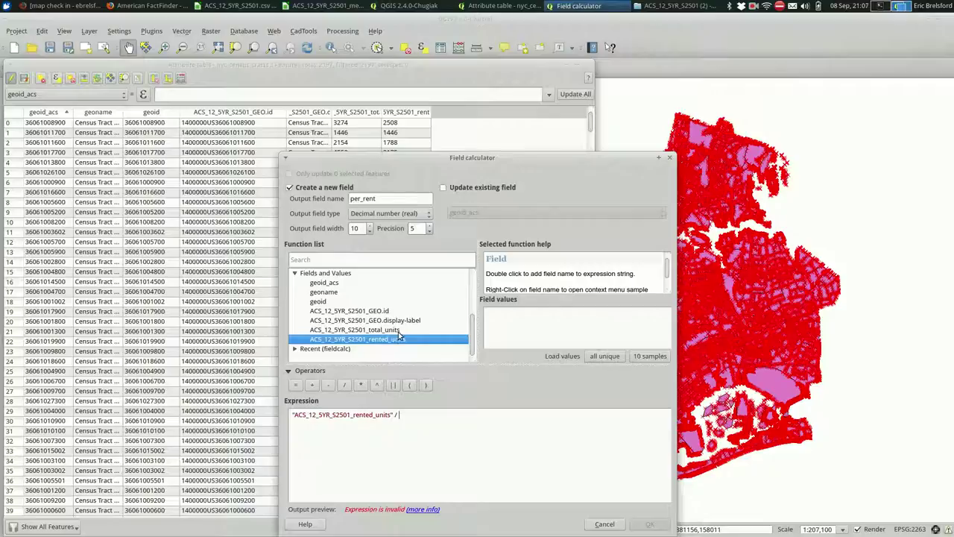
double_click(397, 331)
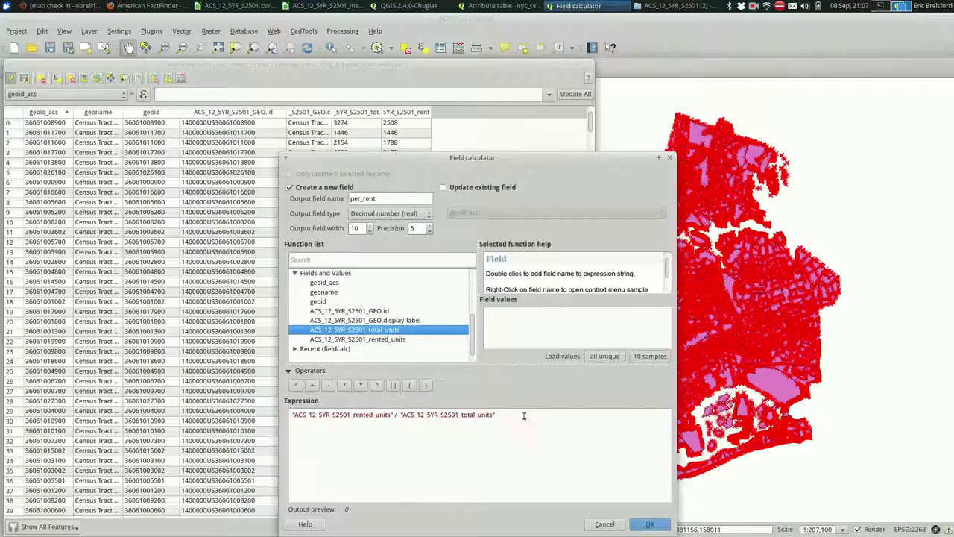
click(645, 524)
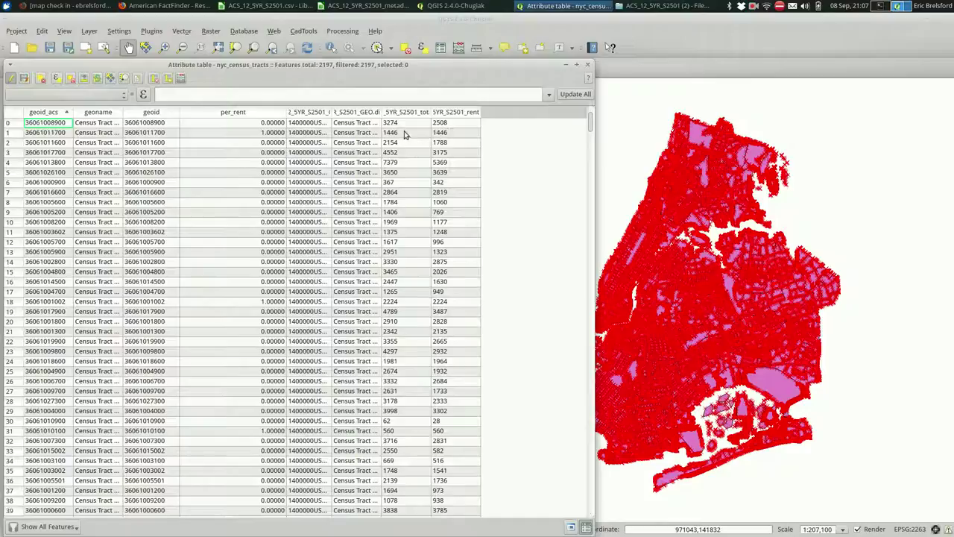
click(402, 132)
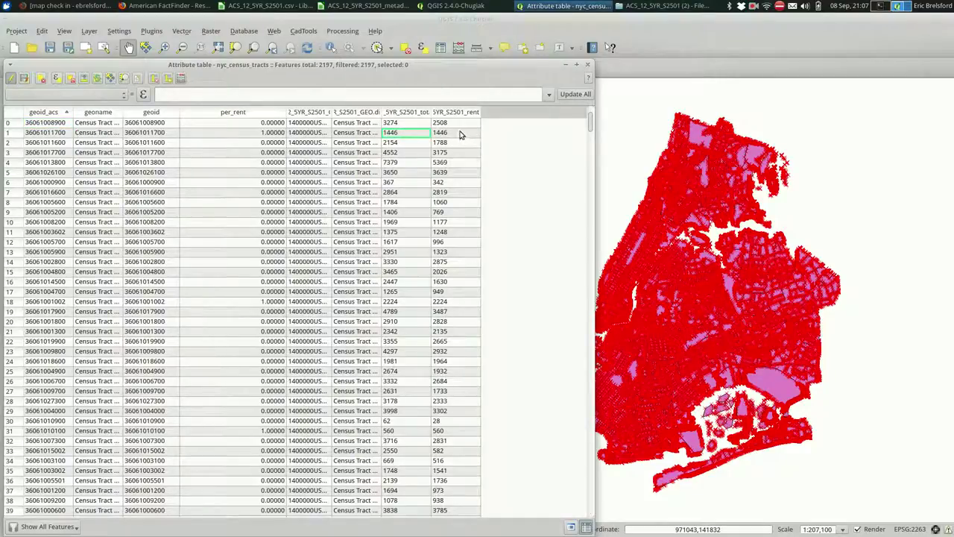
click(460, 134)
click(245, 146)
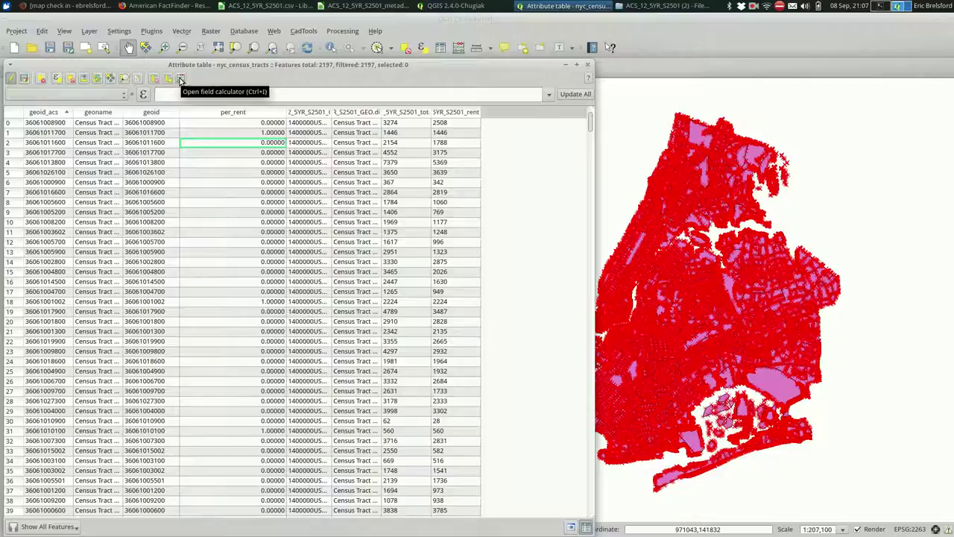
- Reopen the Field Calculator set to update the existing per_rent field
click(180, 79)
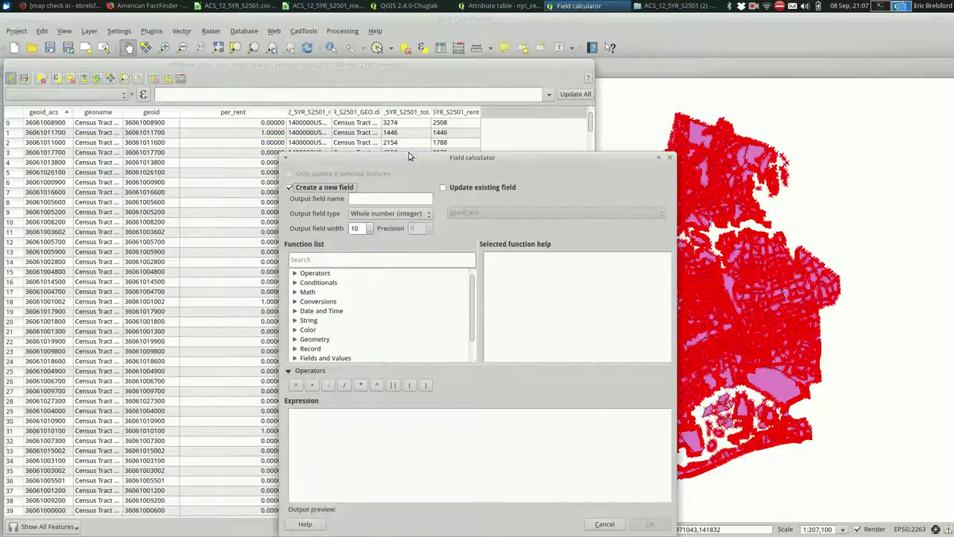
mouse_move(409, 155)
mouse_down()
mouse_move(563, 131)
mouse_move(621, 105)
mouse_up()
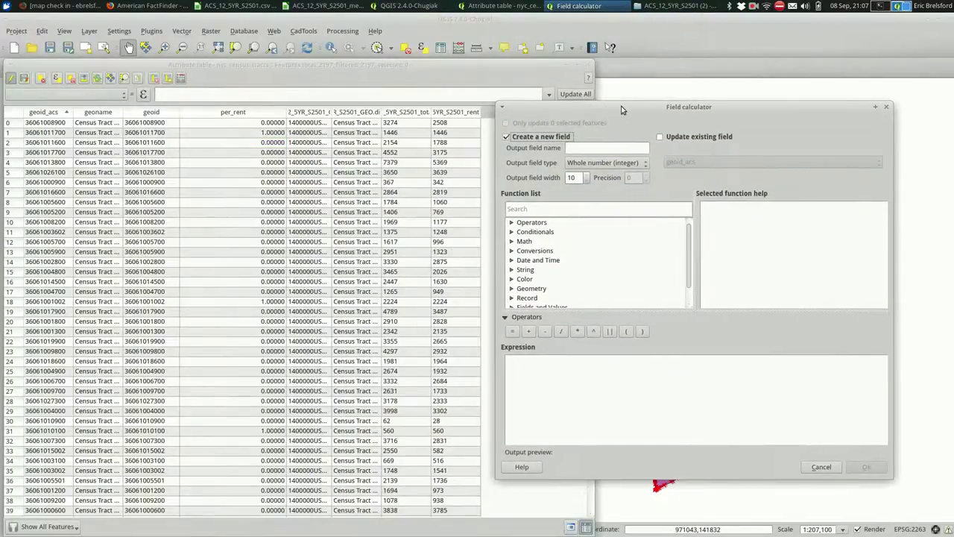
click(691, 136)
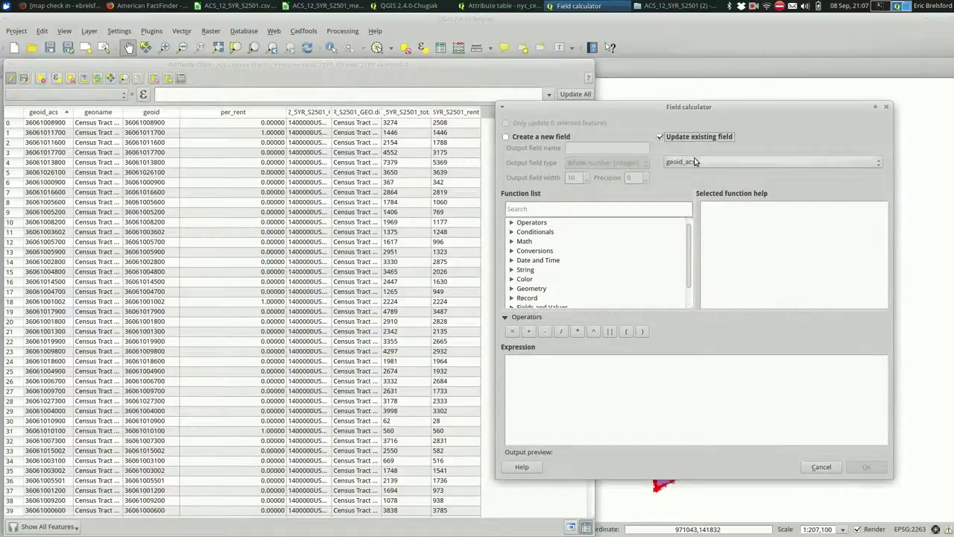
click(693, 162)
click(693, 195)
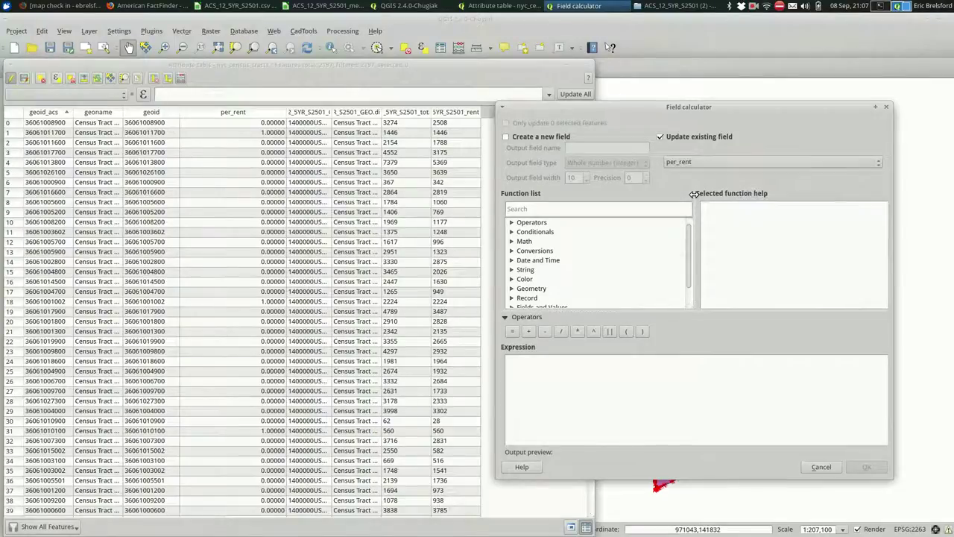
- Insert the recent rented_units / total_units expression from the expression list
scroll(574, 235, down, 1)
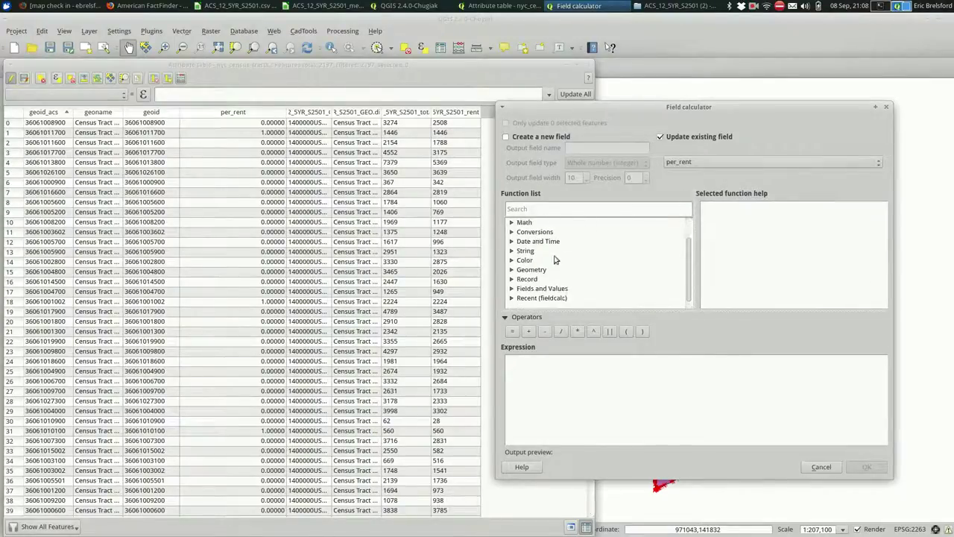
click(541, 298)
double_click(541, 297)
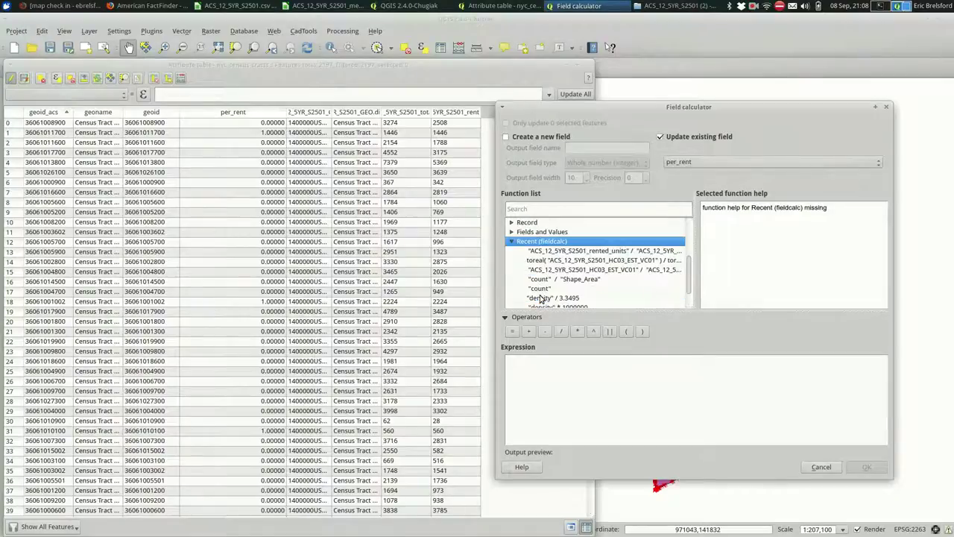
click(577, 253)
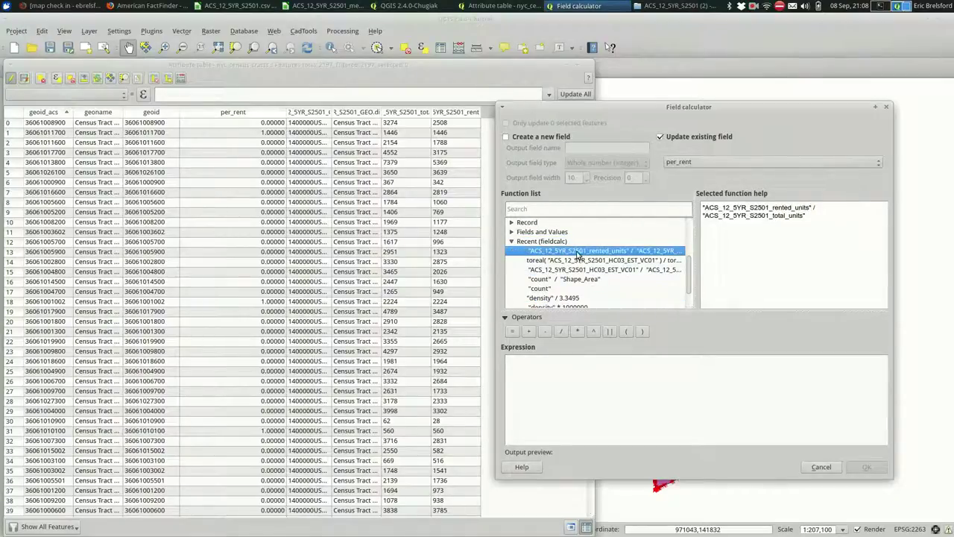
double_click(576, 254)
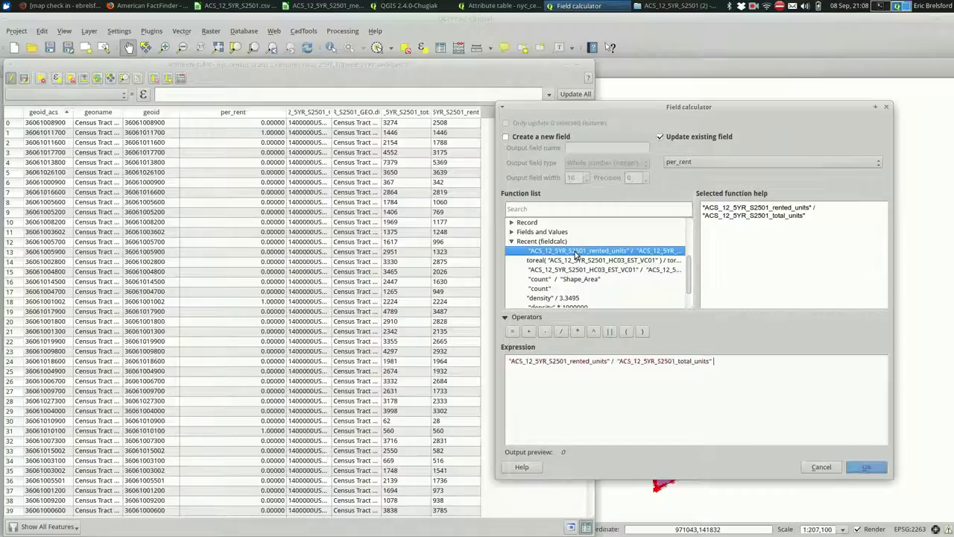
click(512, 242)
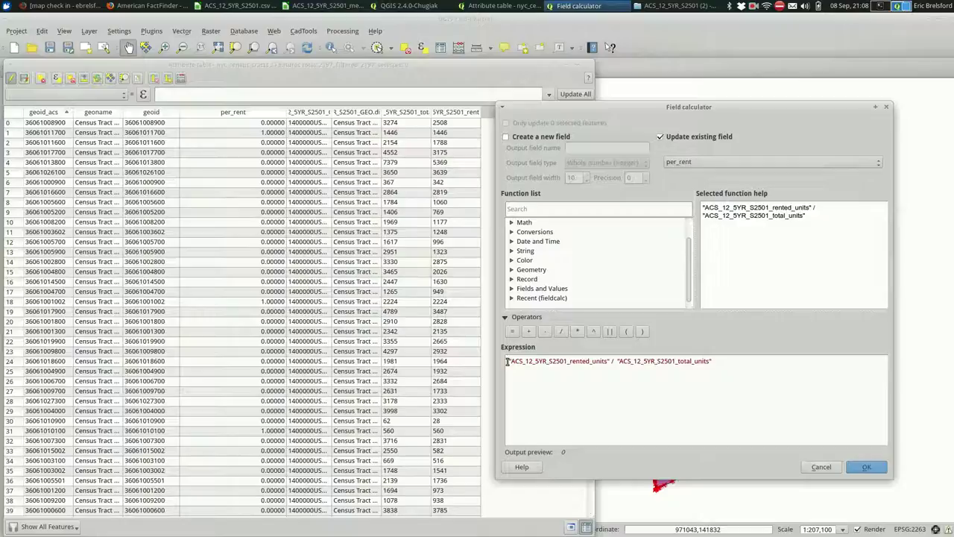
- Wrap both fields in toreal() and run the calculation on per_rent
text(toreal)
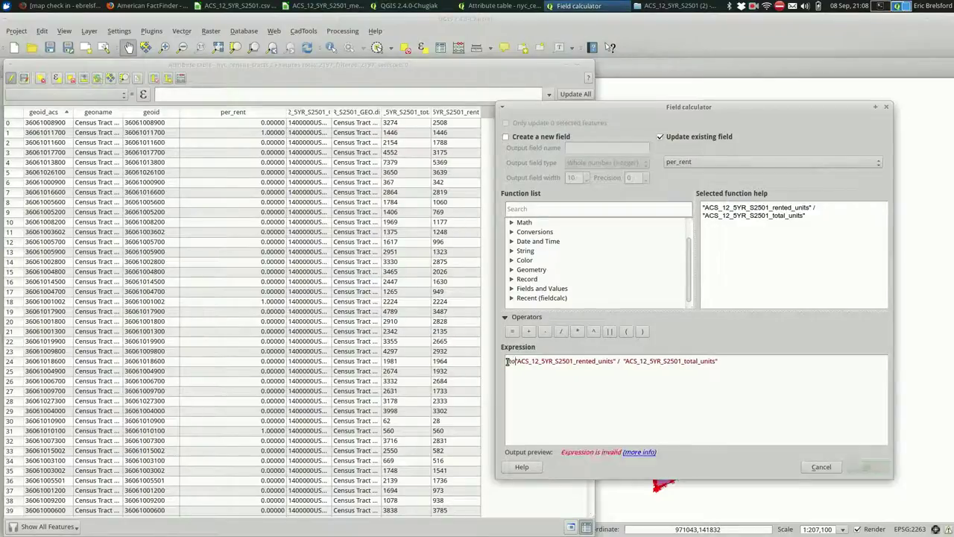
text(()
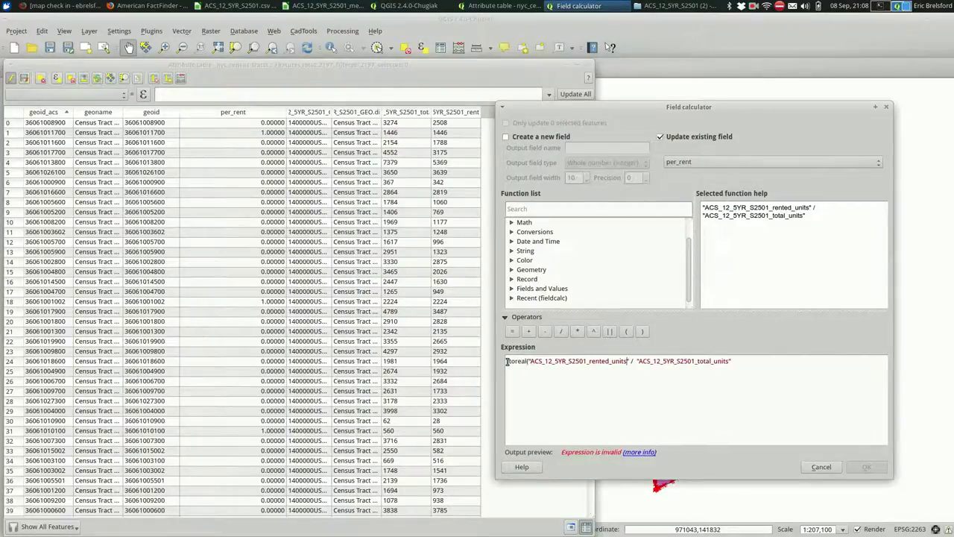
text())
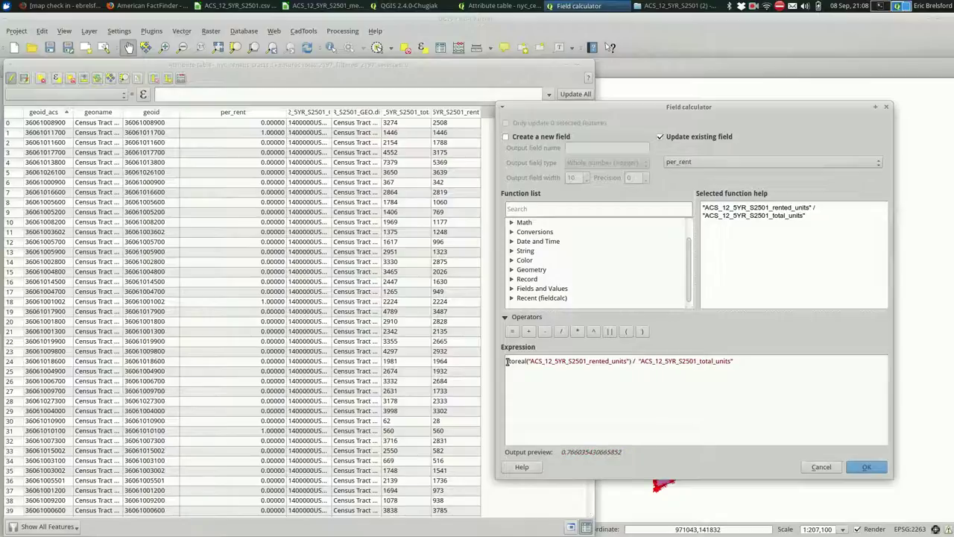
key(Right)
key(Right)
text(toreal()
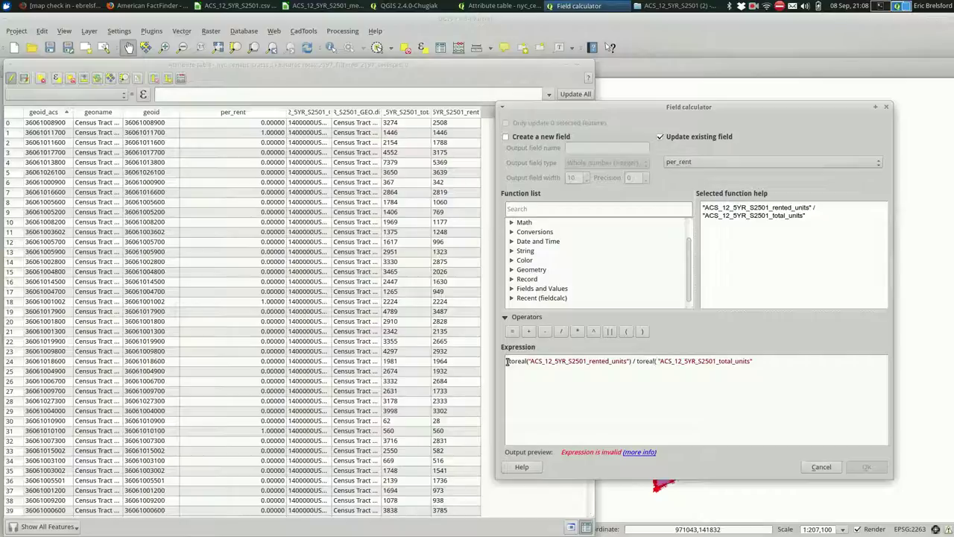
key(Delete)
text())
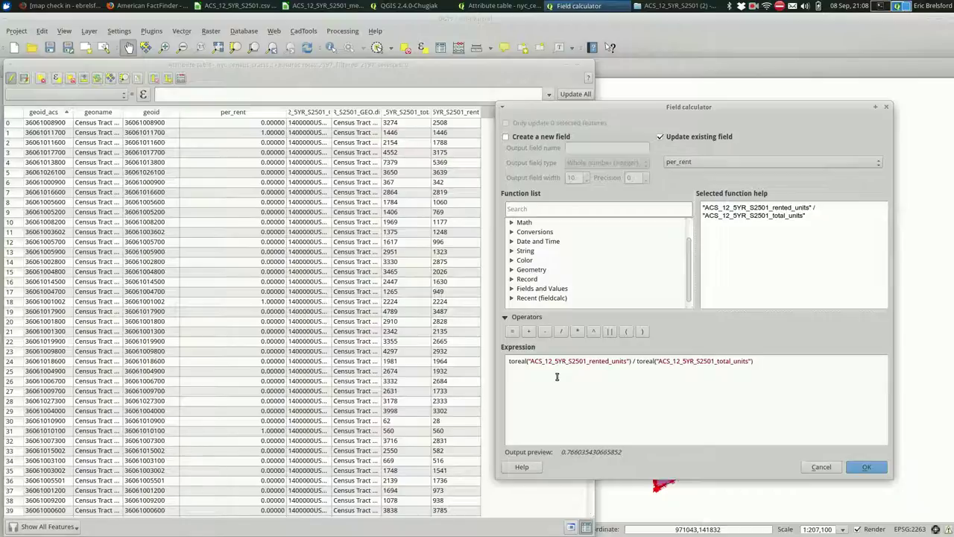
click(863, 466)
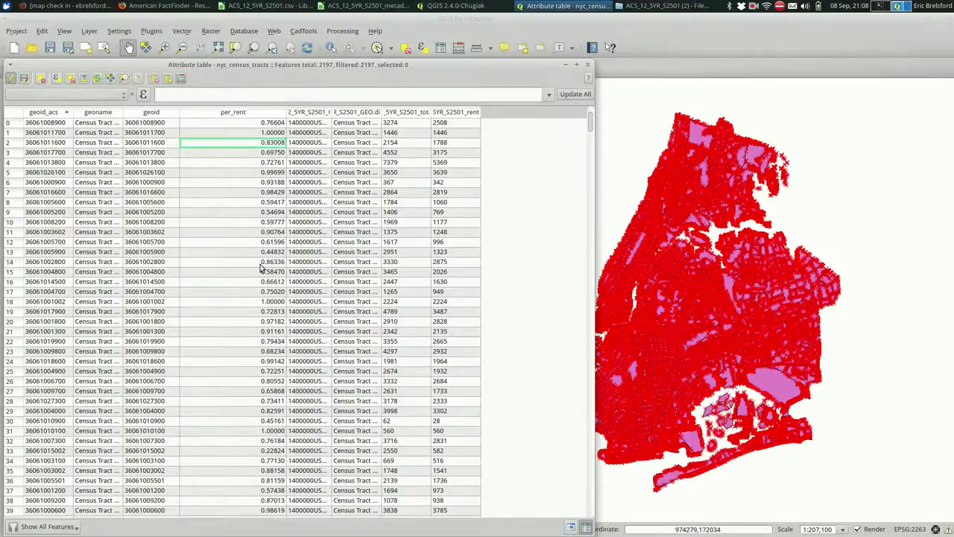
- Stop editing, save the per_rent changes to nyc_census_tracts, and close the attribute table
scroll(249, 192, down, 3)
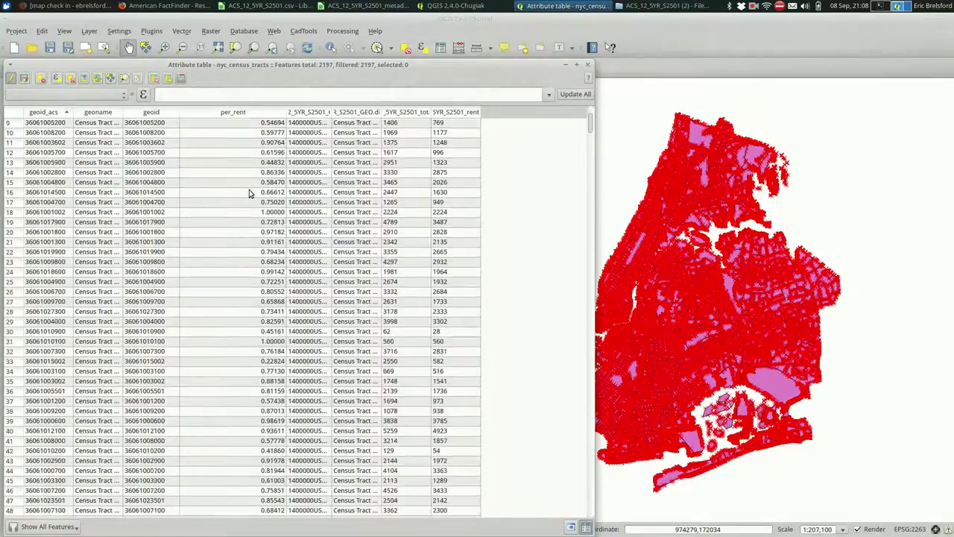
scroll(249, 192, down, 4)
scroll(249, 192, down, 4)
scroll(248, 304, down, 10)
click(9, 78)
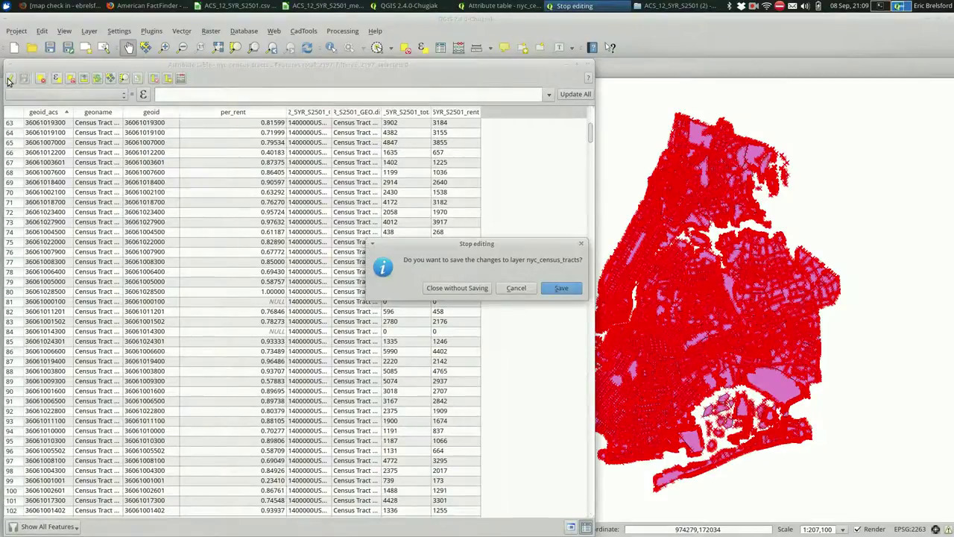
key(Return)
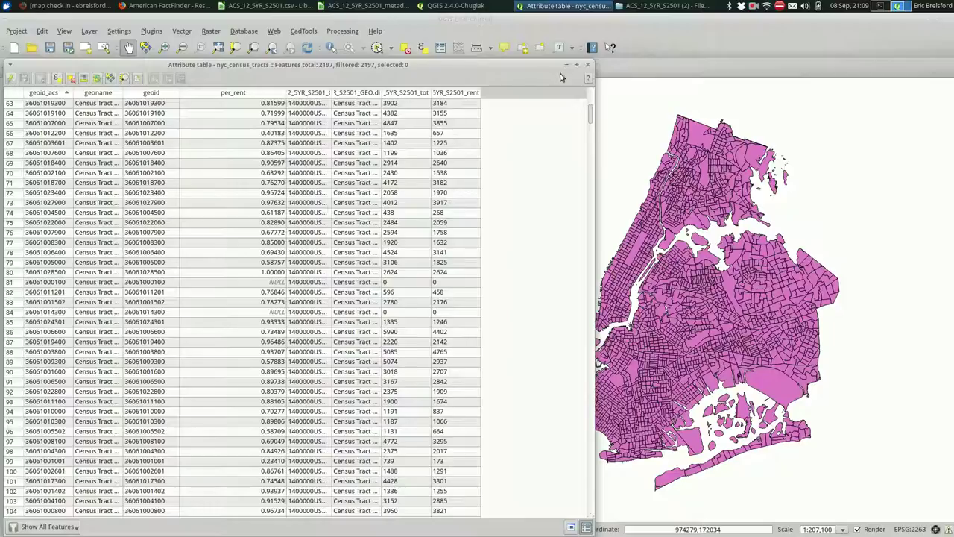
click(588, 68)
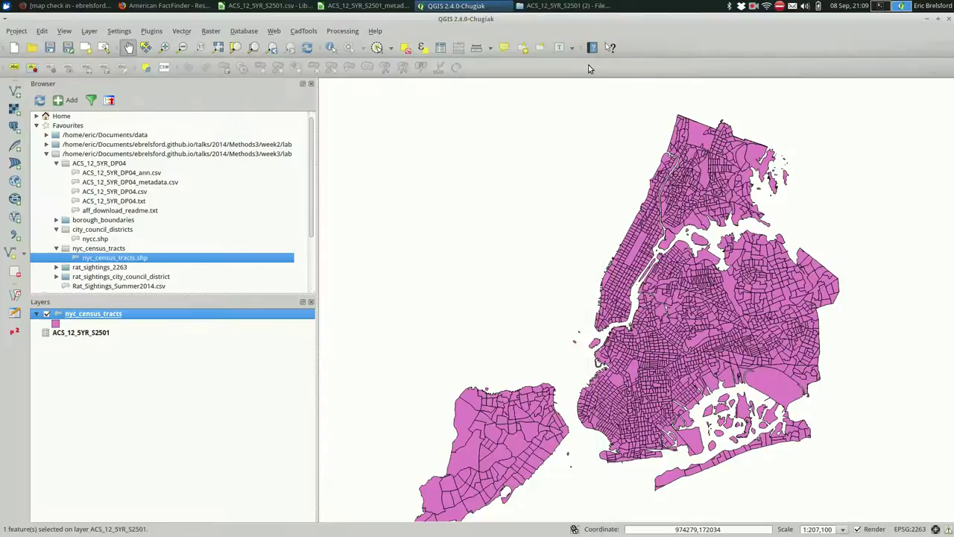
- Style nyc_census_tracts as Graduated on per_rent, Blues ramp, five Natural Breaks (Jenks) classes, and apply
double_click(107, 315)
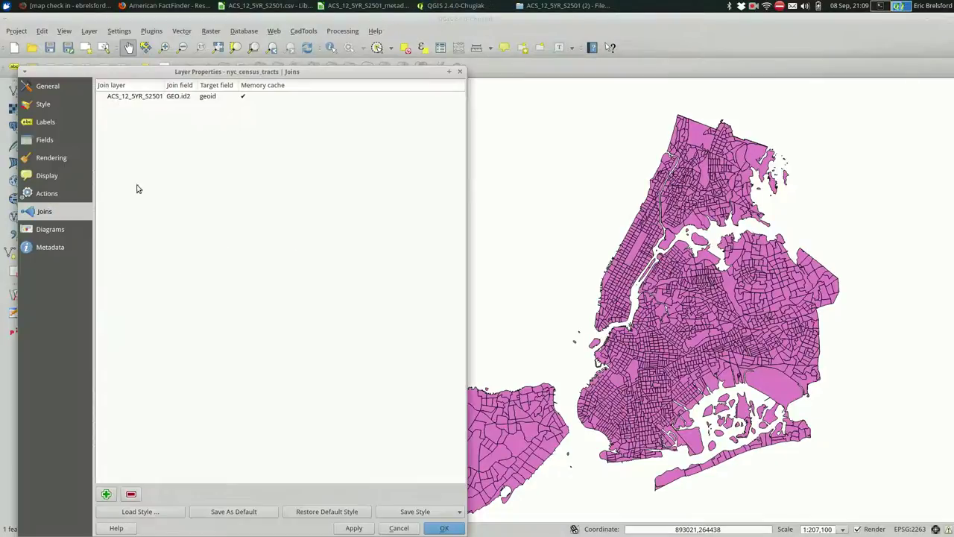
click(42, 105)
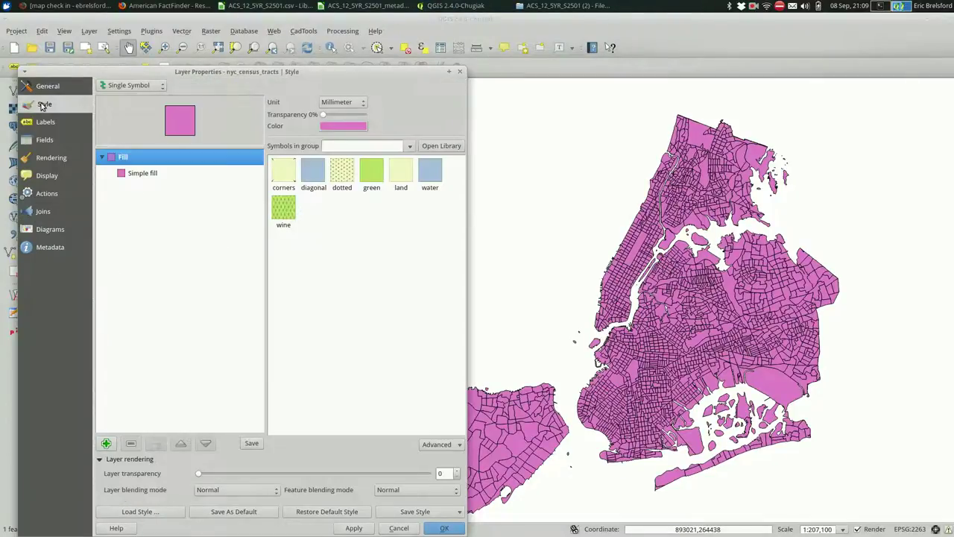
click(146, 85)
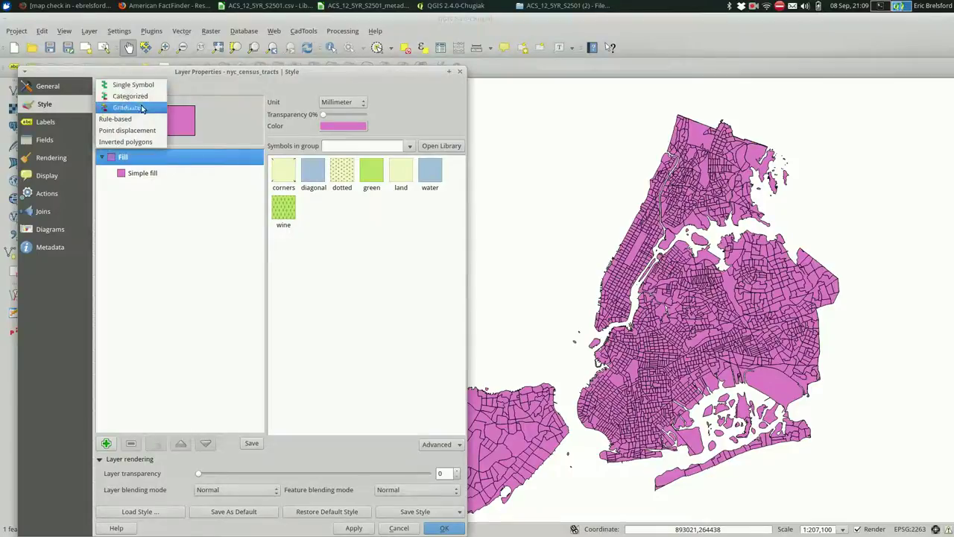
click(142, 108)
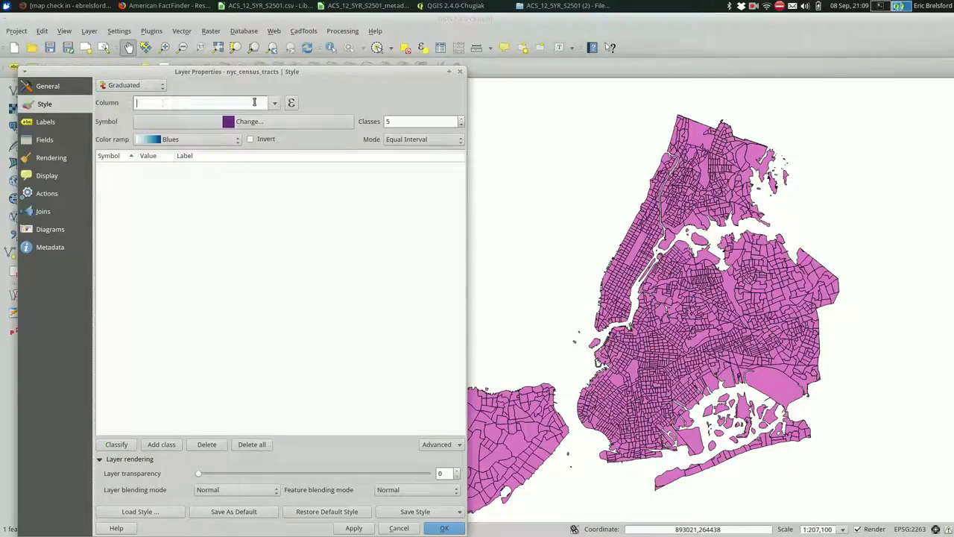
click(274, 108)
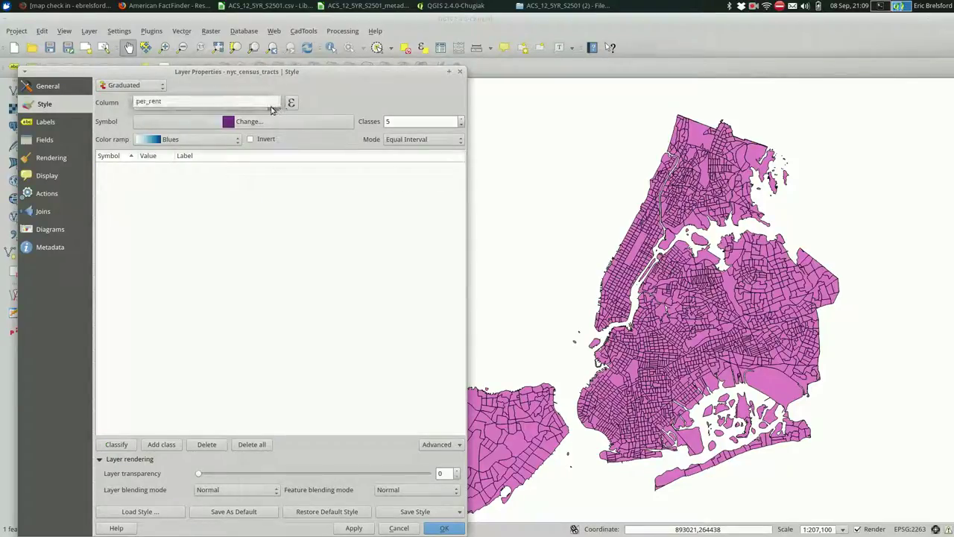
click(264, 107)
click(254, 105)
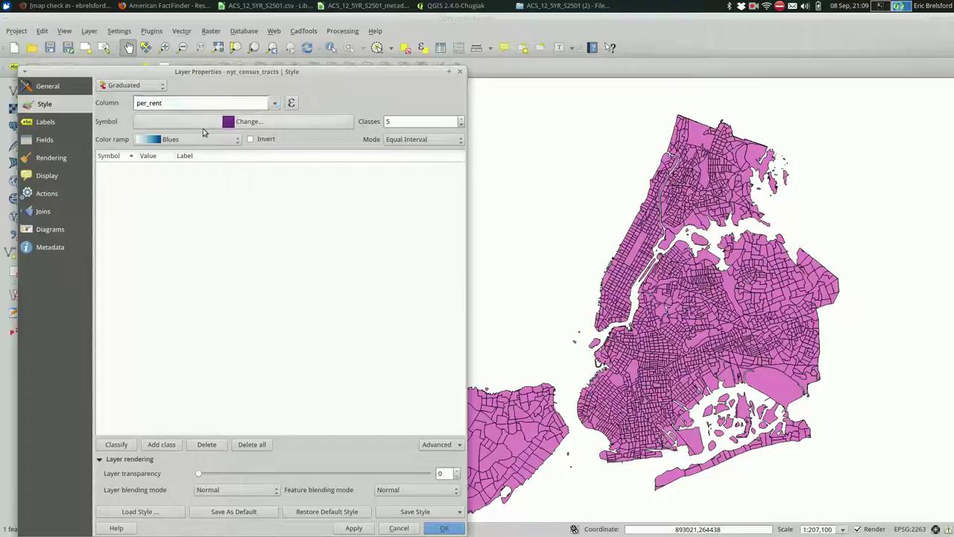
click(400, 140)
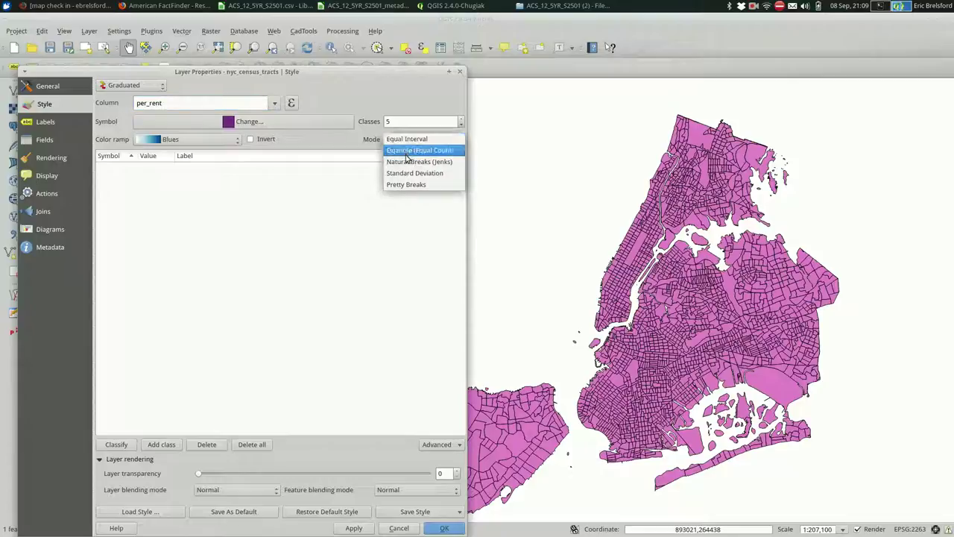
click(407, 163)
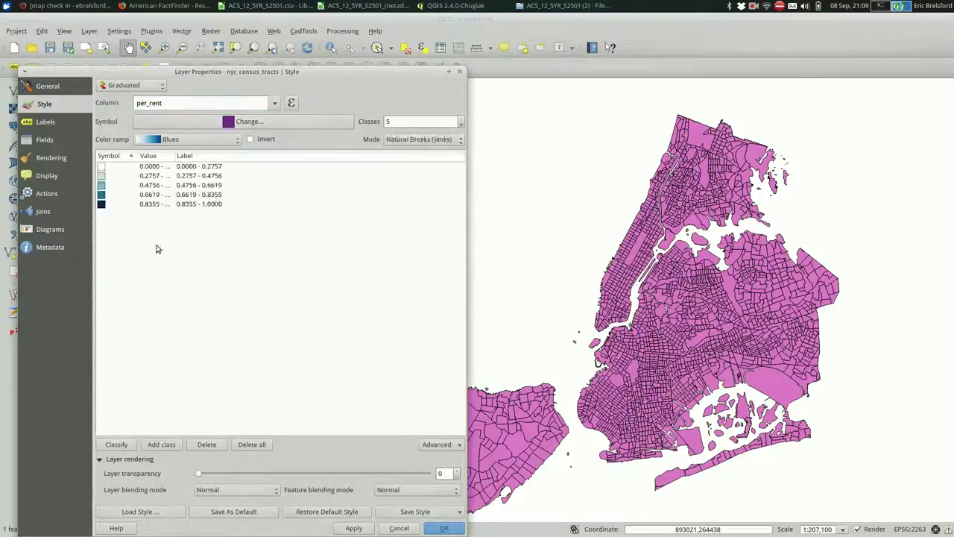
click(355, 527)
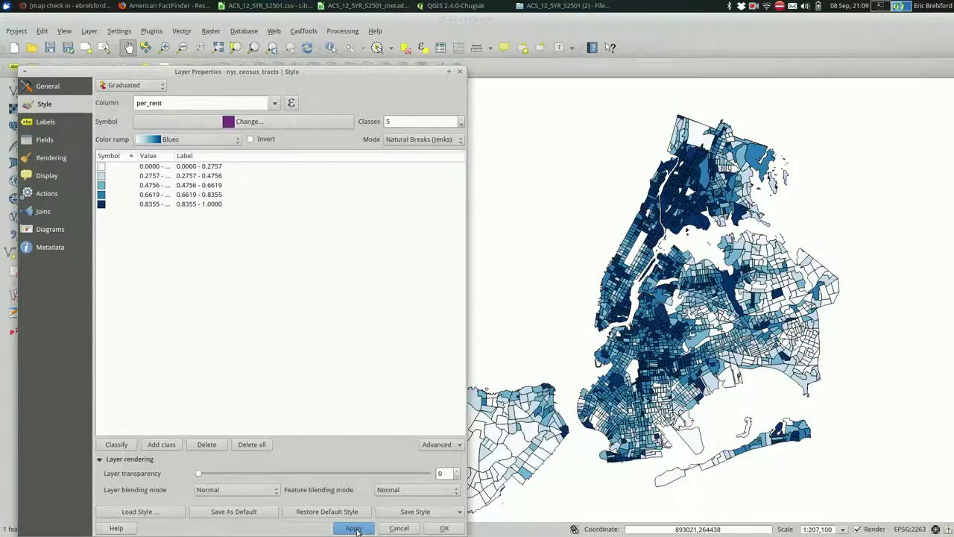